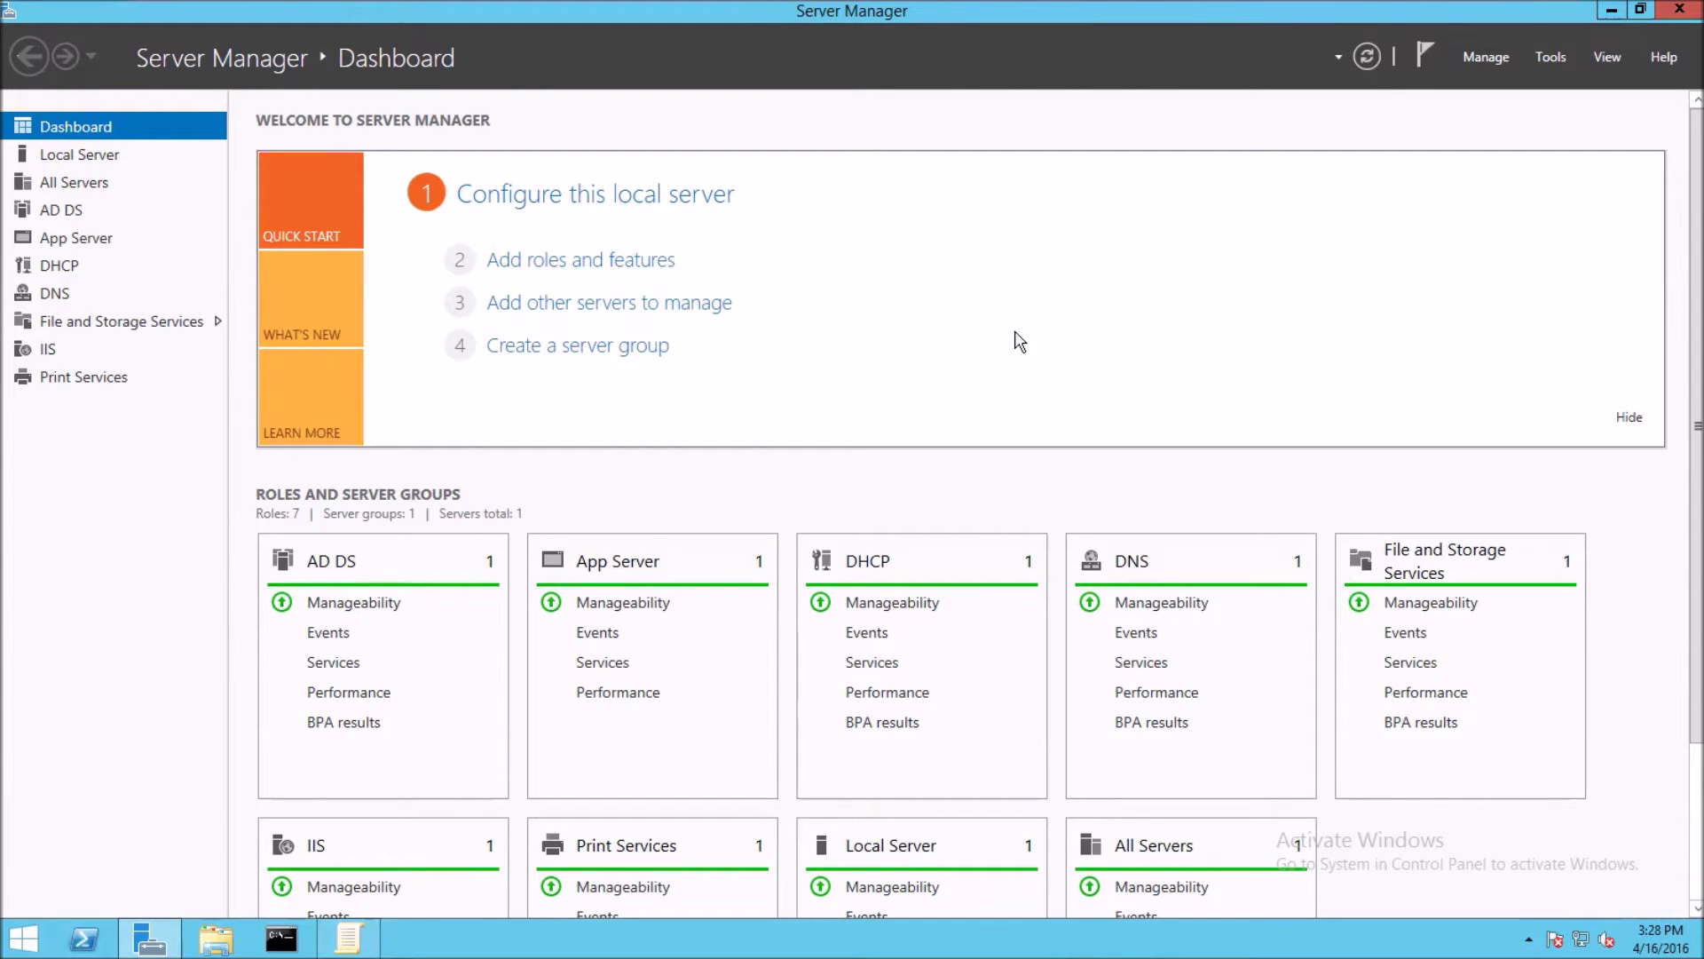
Switch to File Explorer and browse to the network server \\dc2knoxville.
left_click(140, 817)
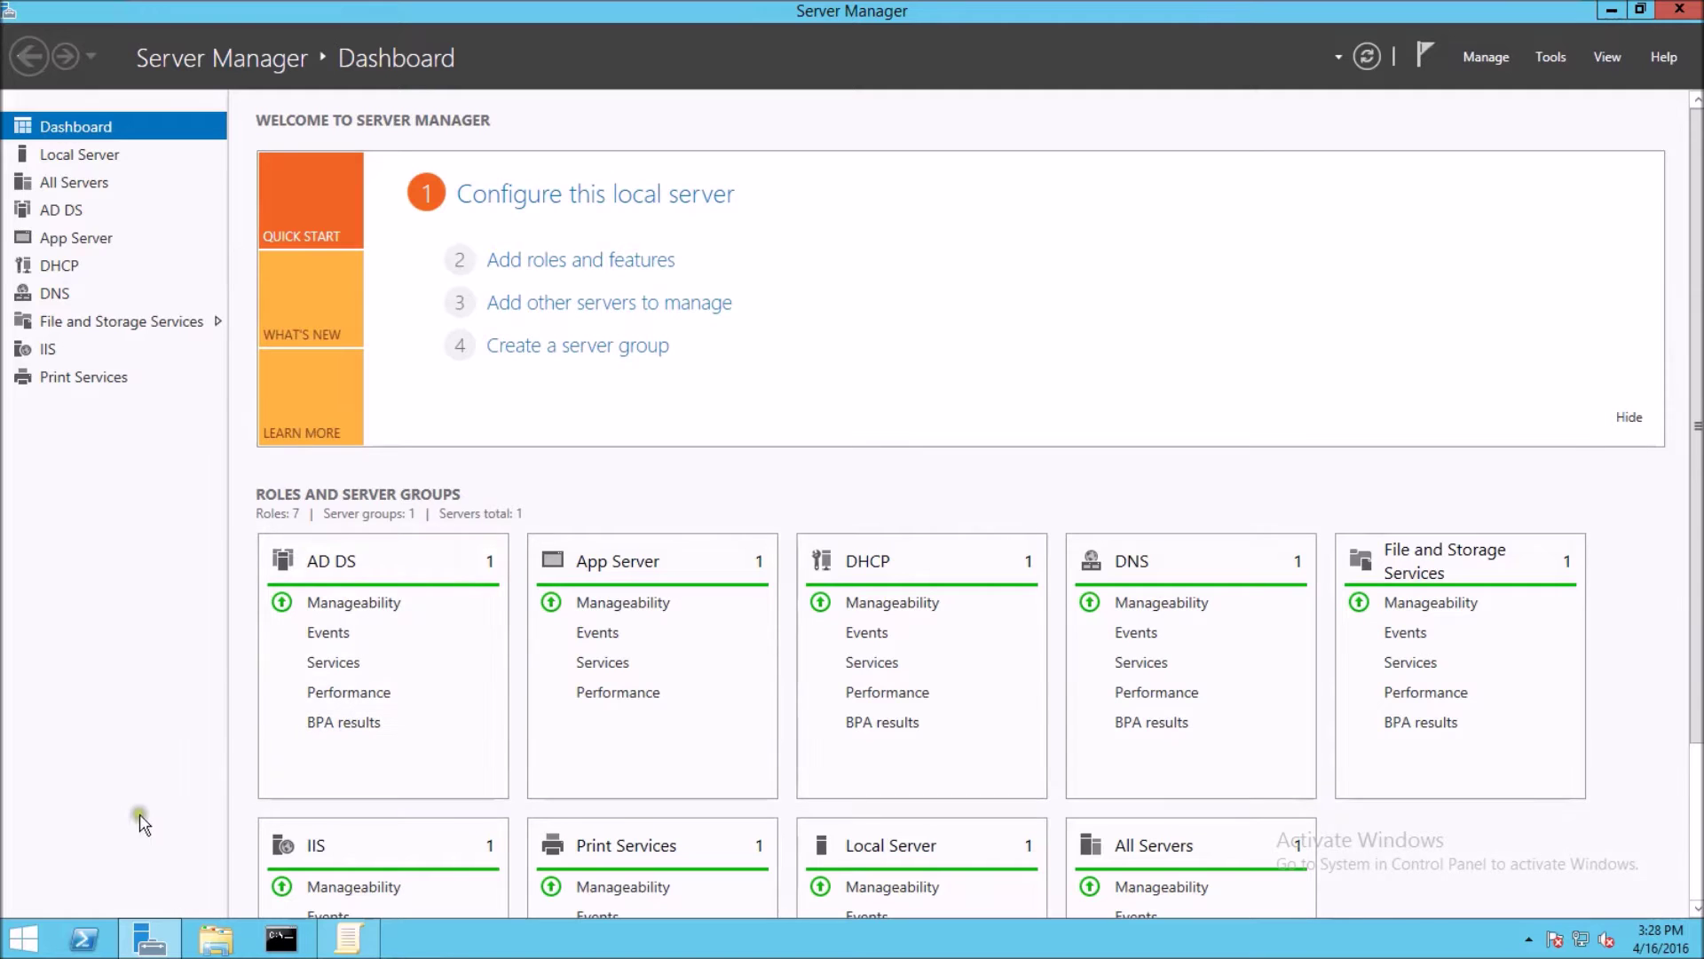
left_click(213, 947)
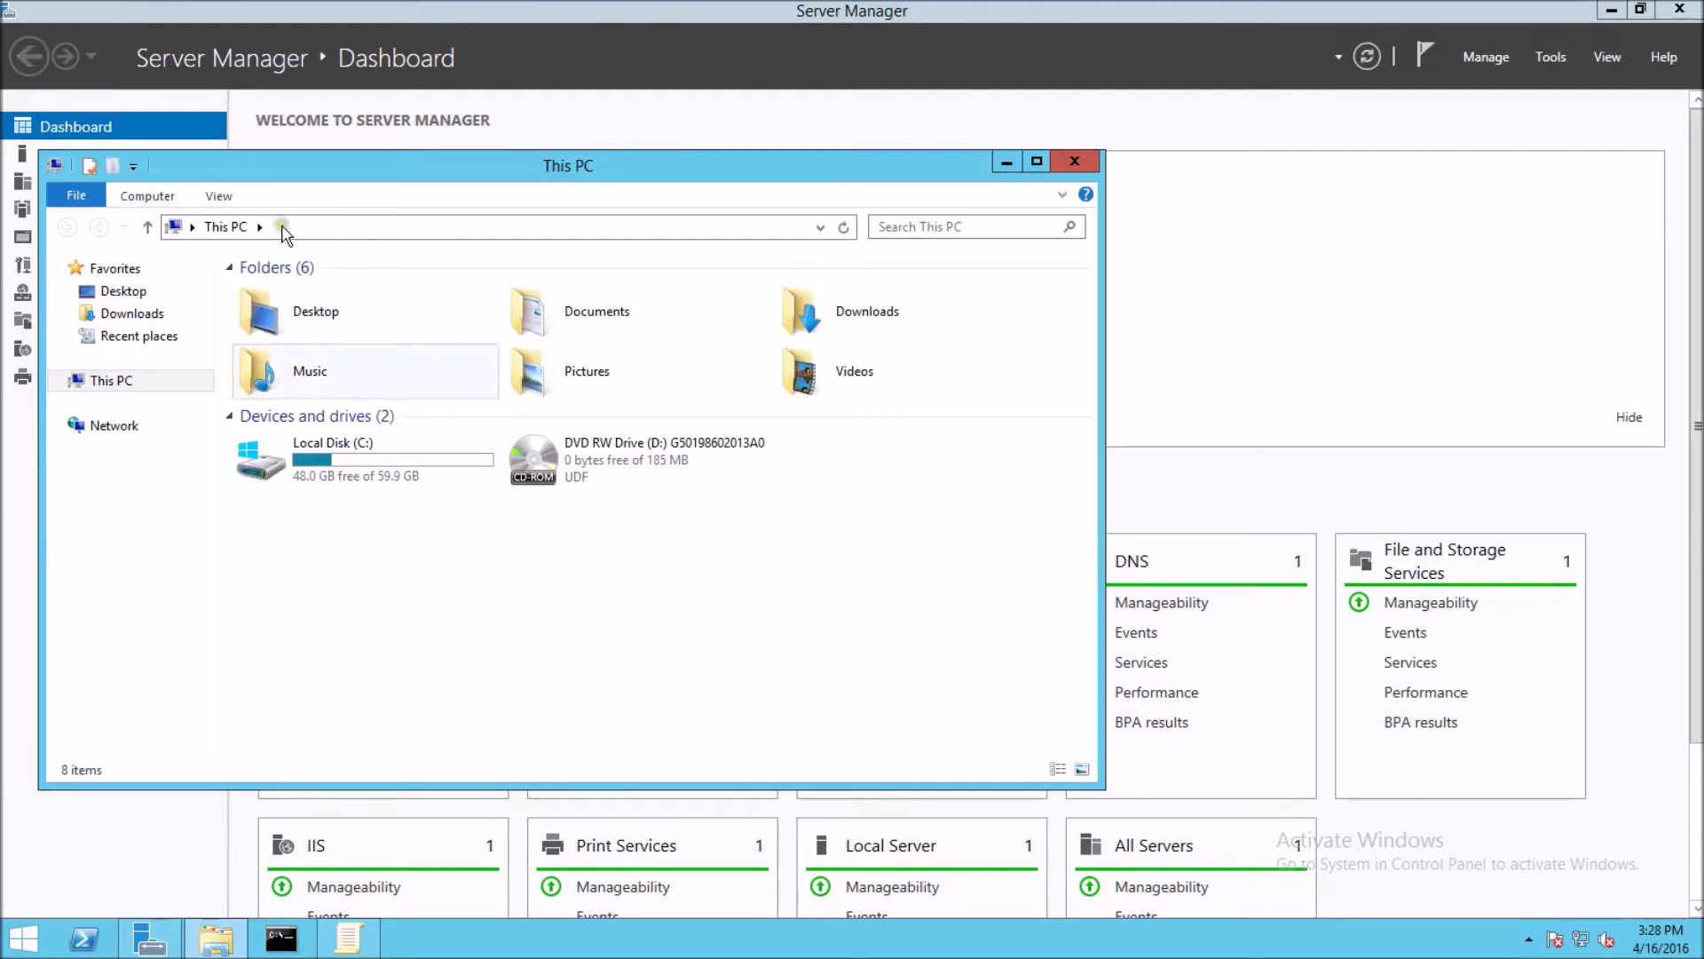
left_click(342, 229)
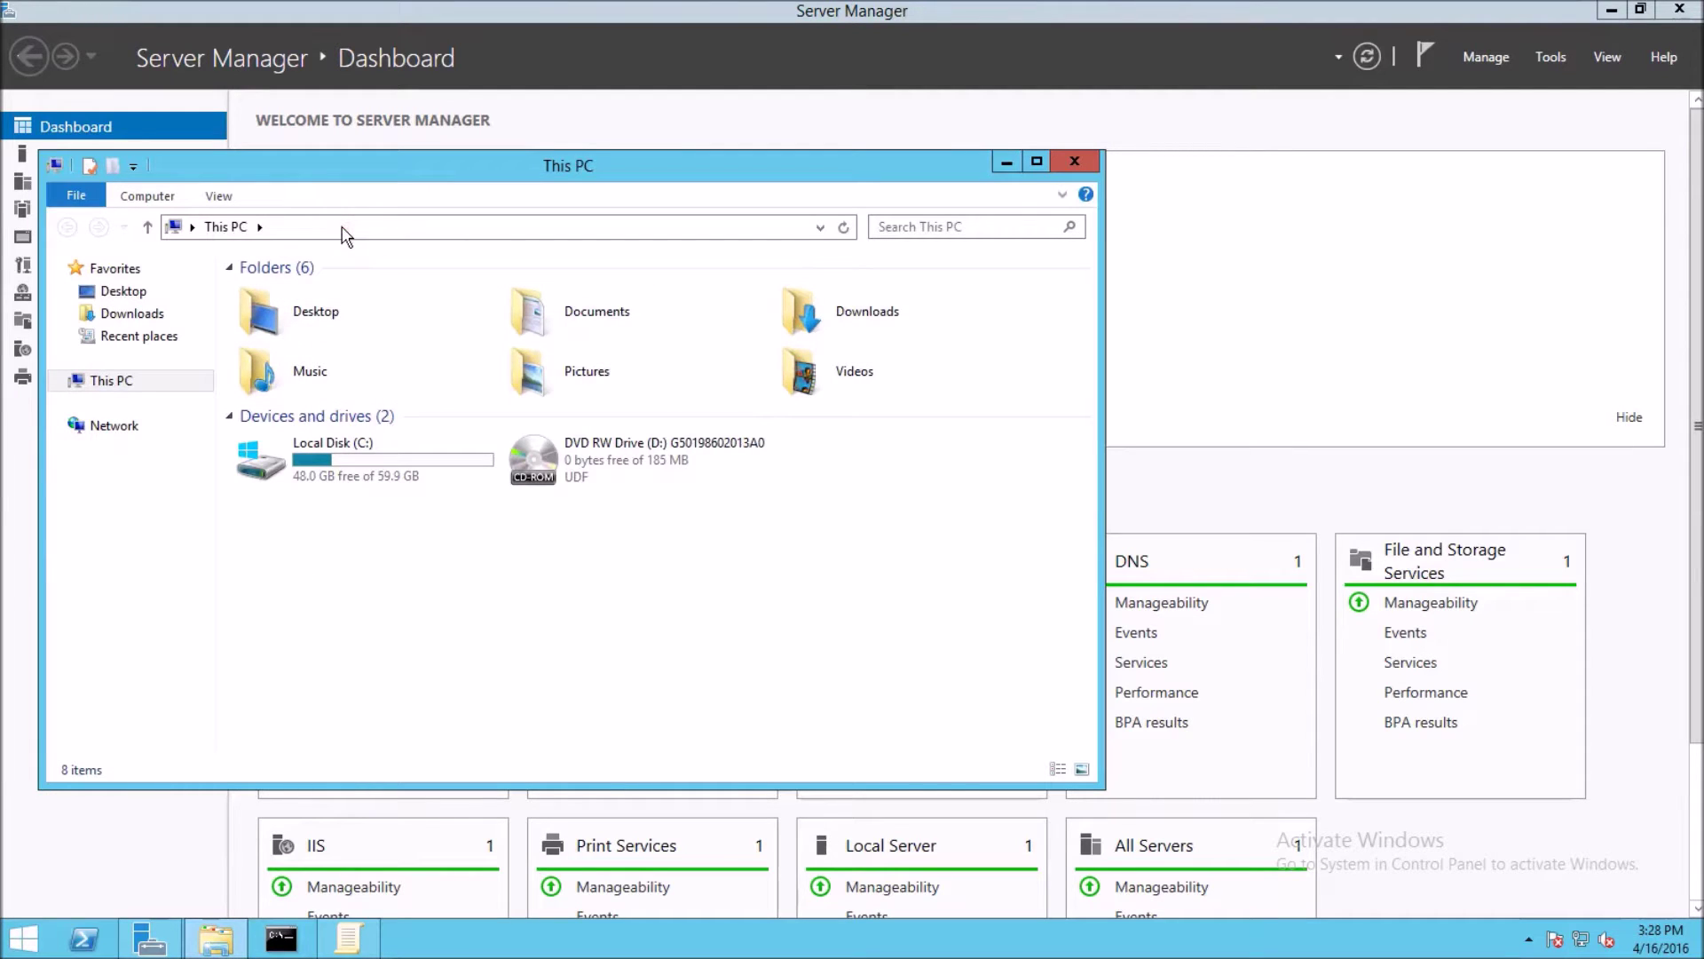
left_click(341, 229)
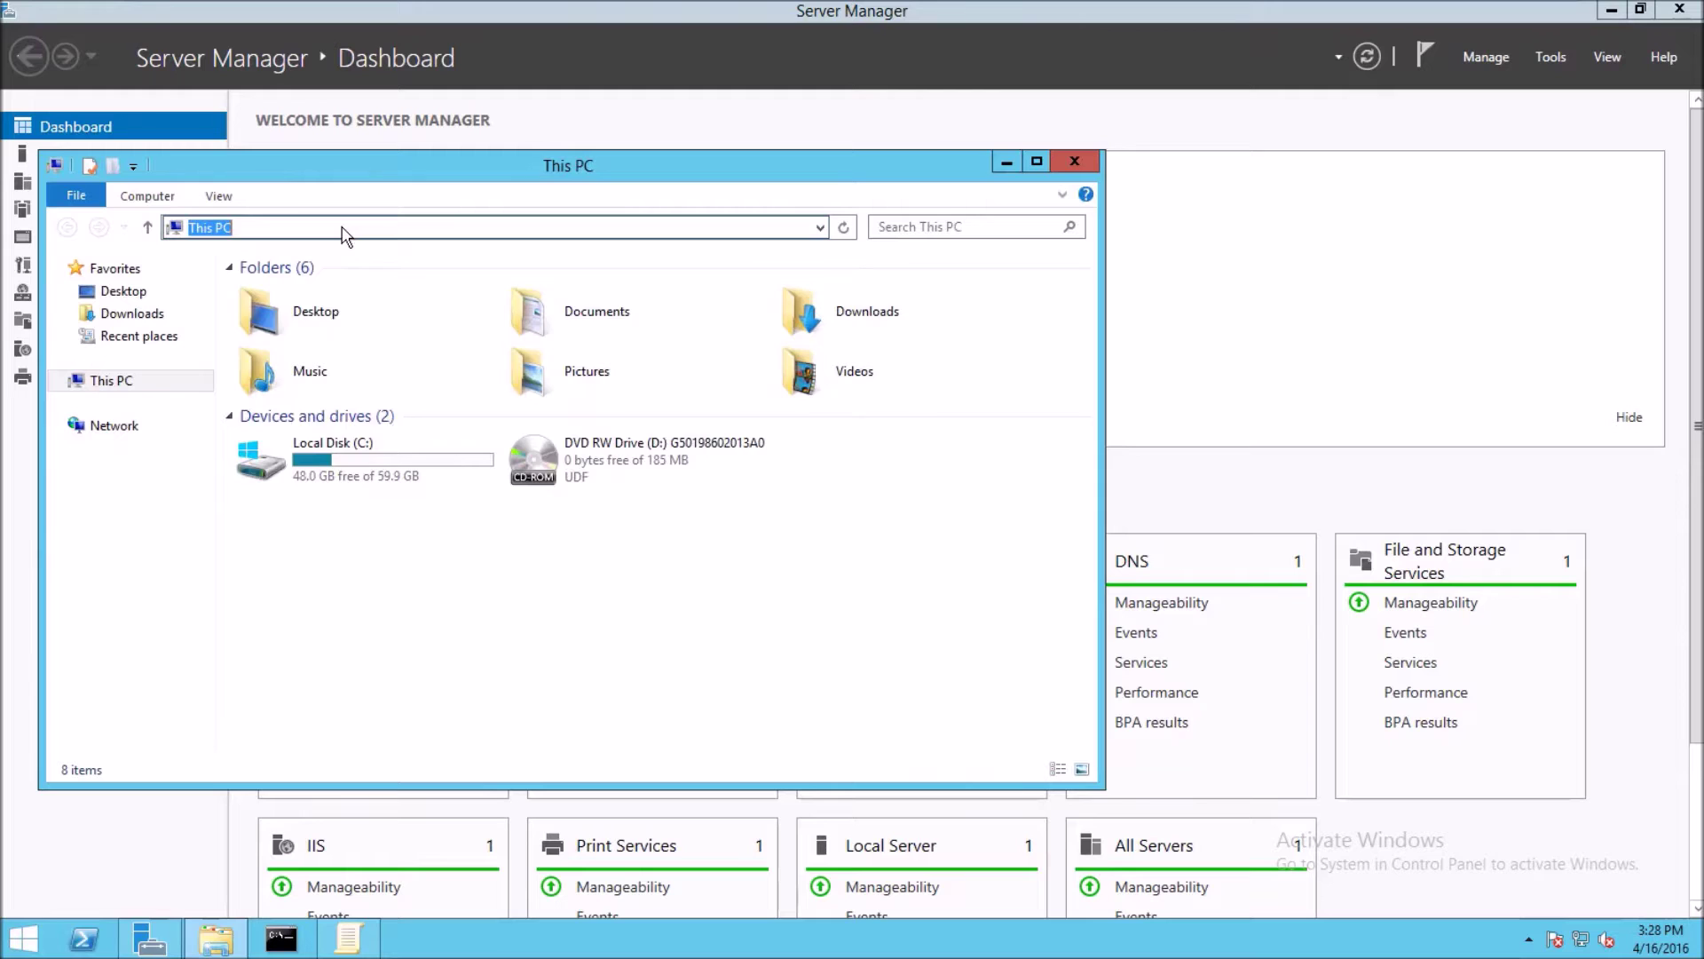
type("\\\\dc2")
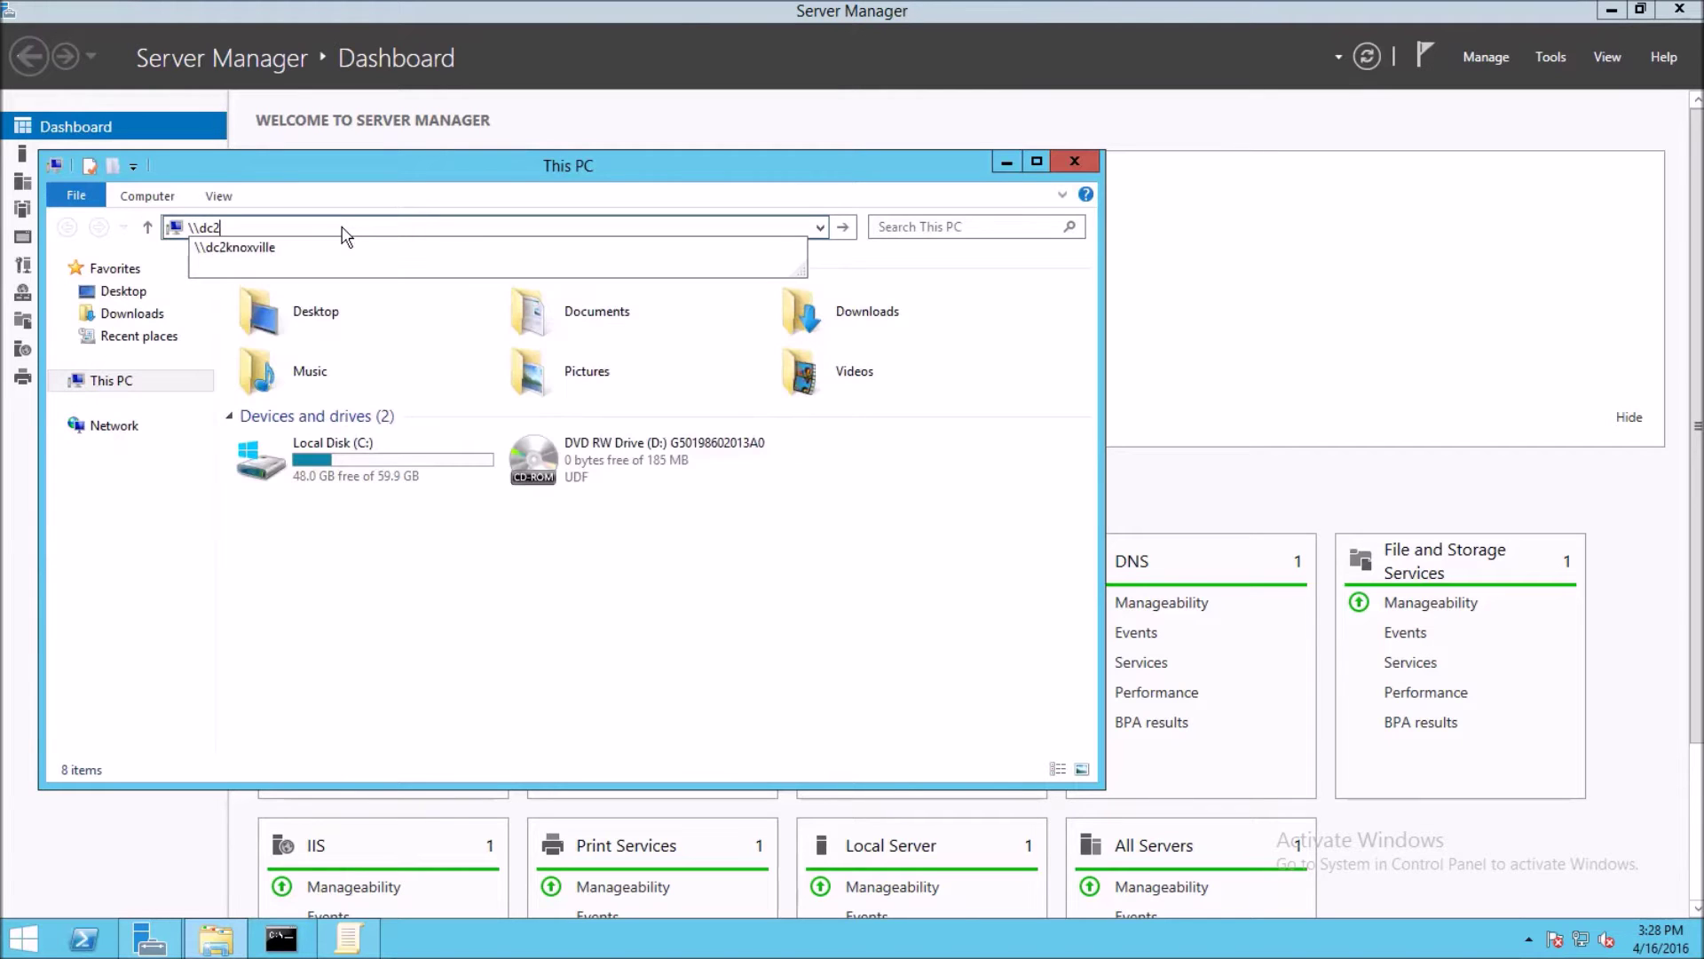
left_click(253, 250)
key("Home")
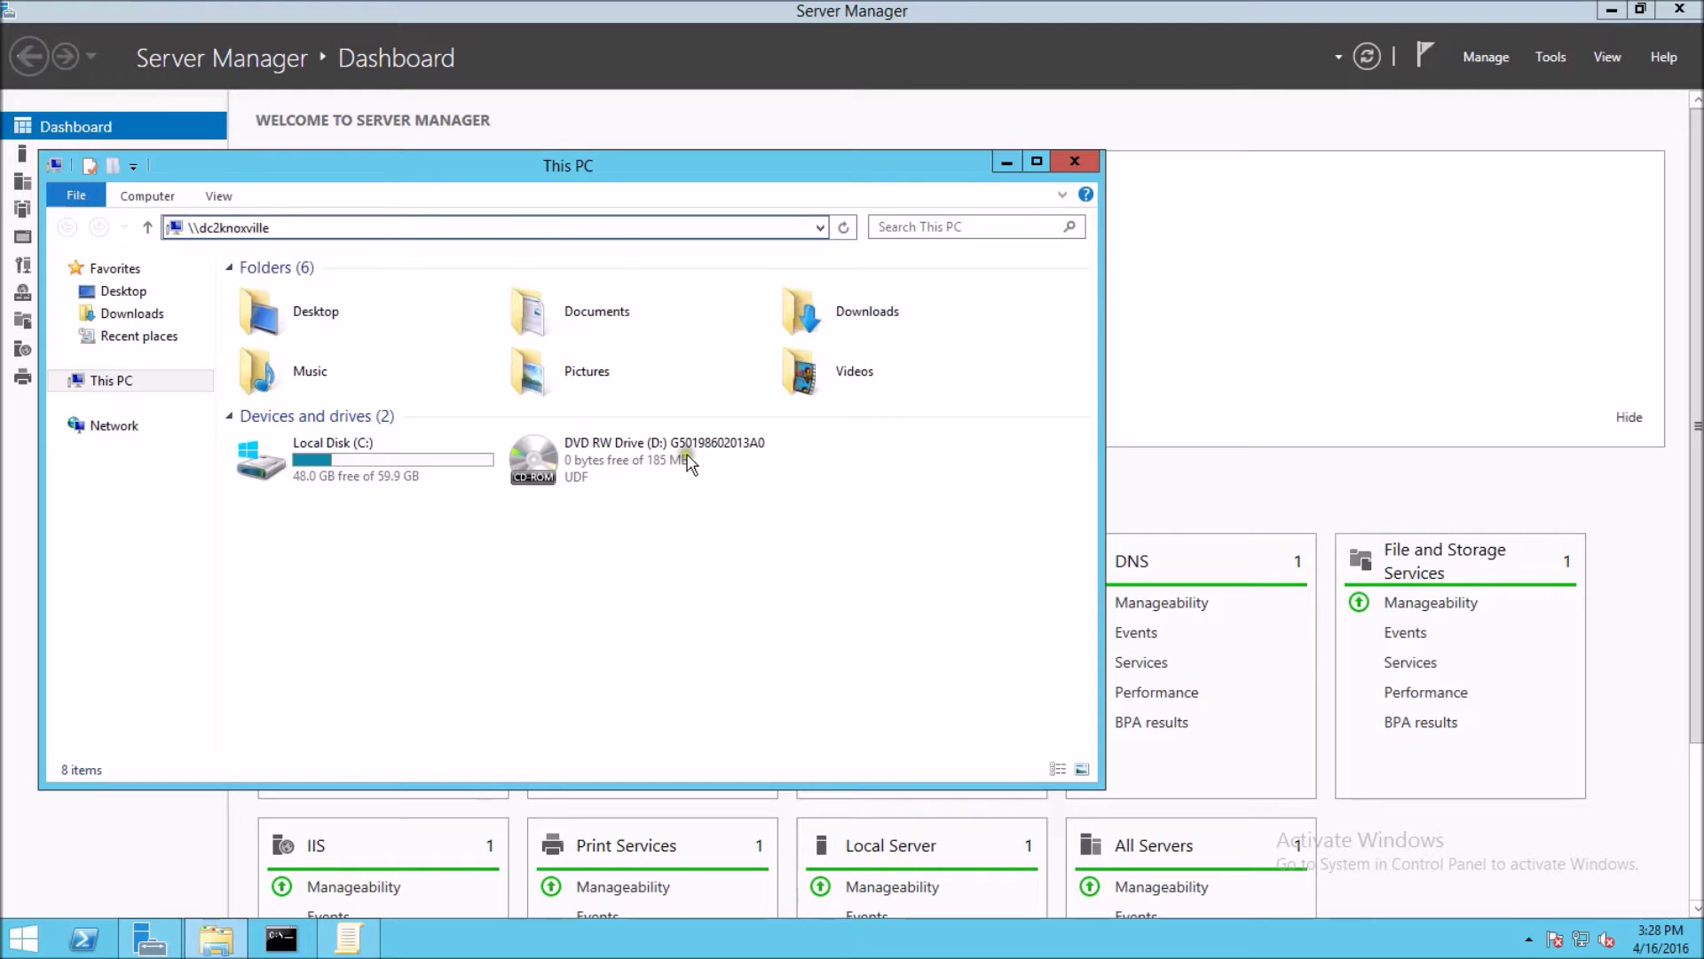
key("Return")
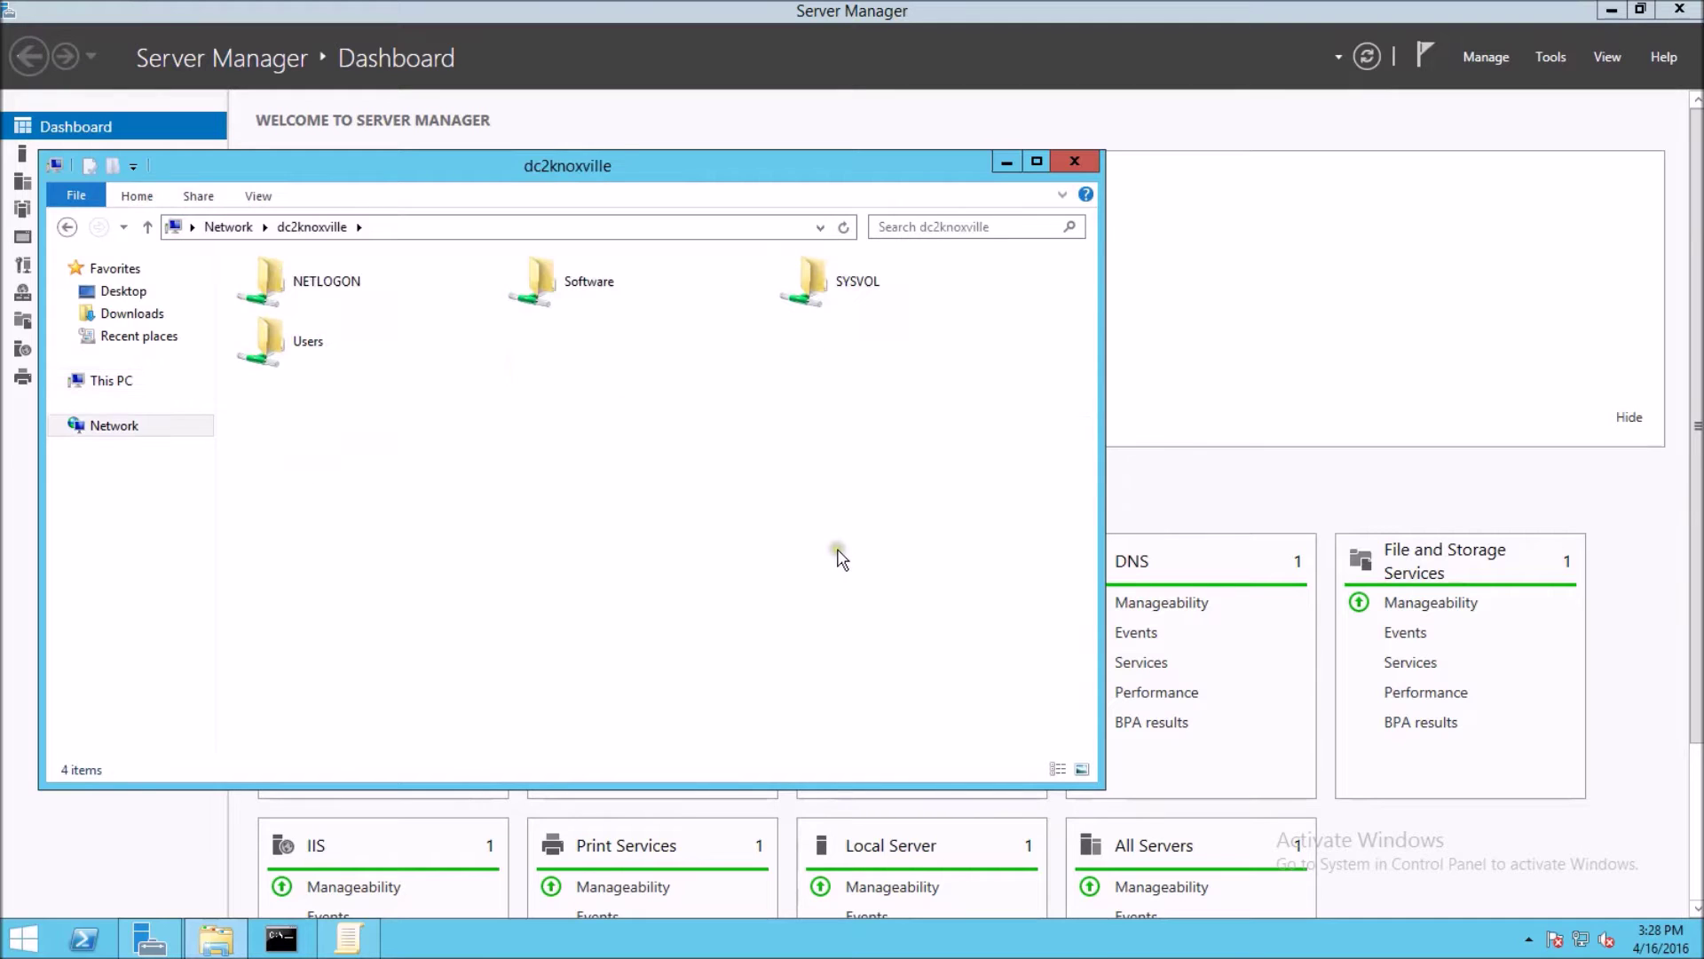
Review the security permissions of Authenticated Users on the Software share, and look at the installer files stored in it.
right_click(560, 294)
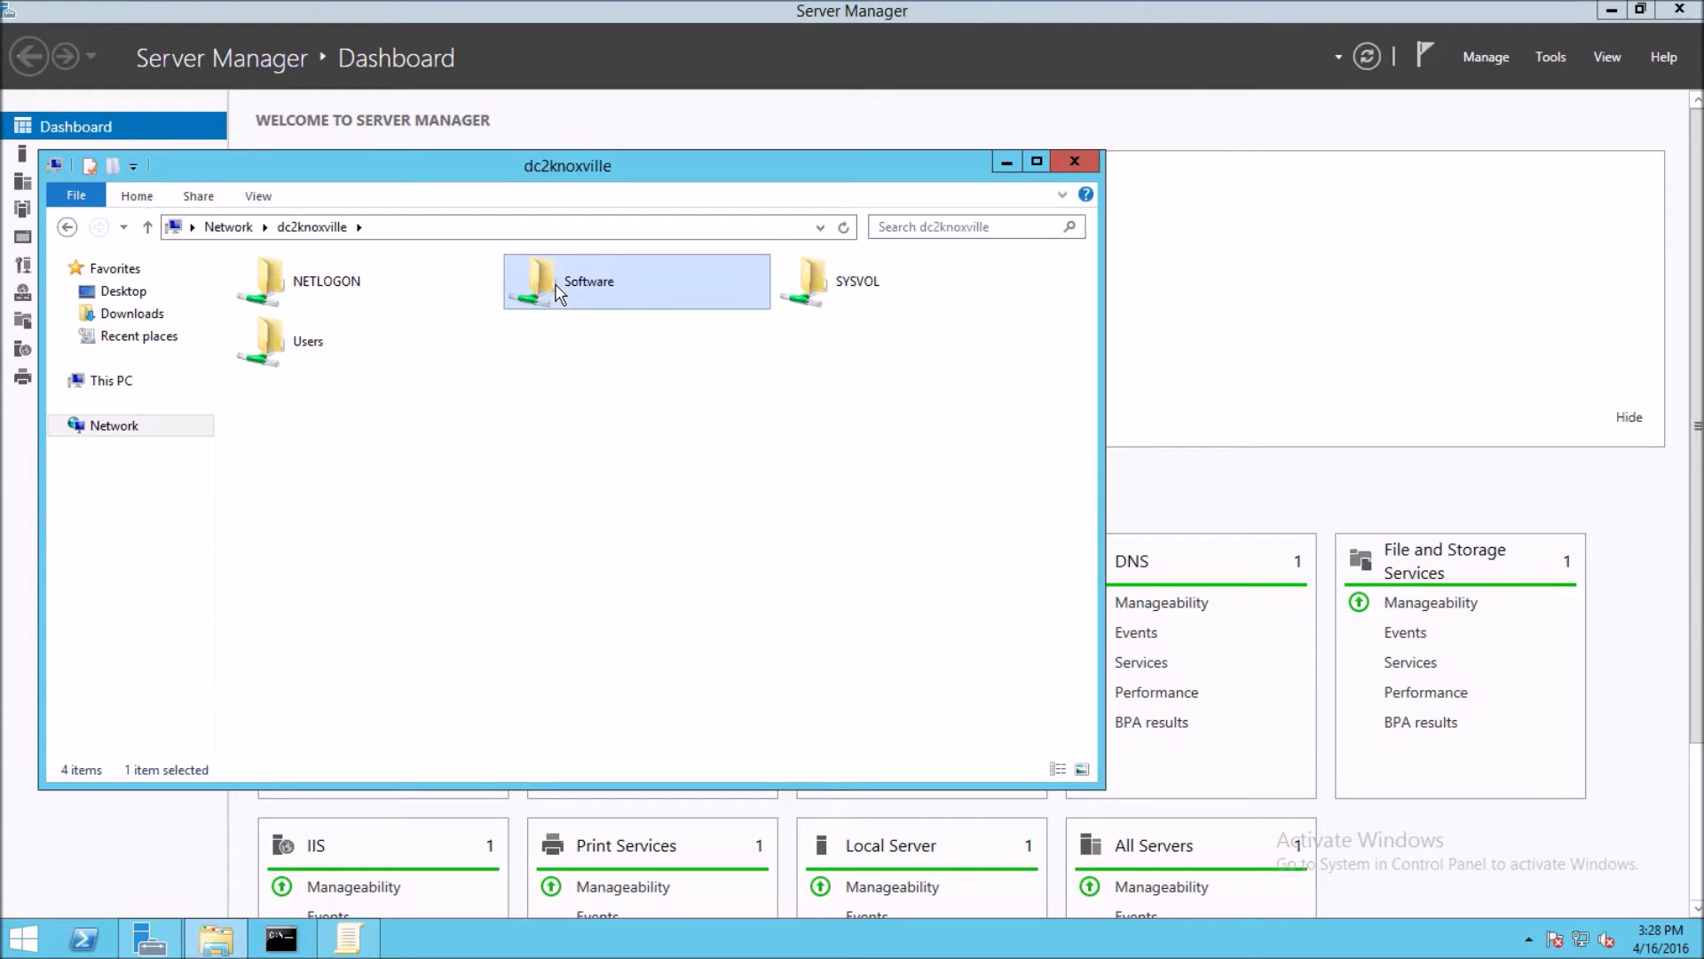
left_click(641, 425)
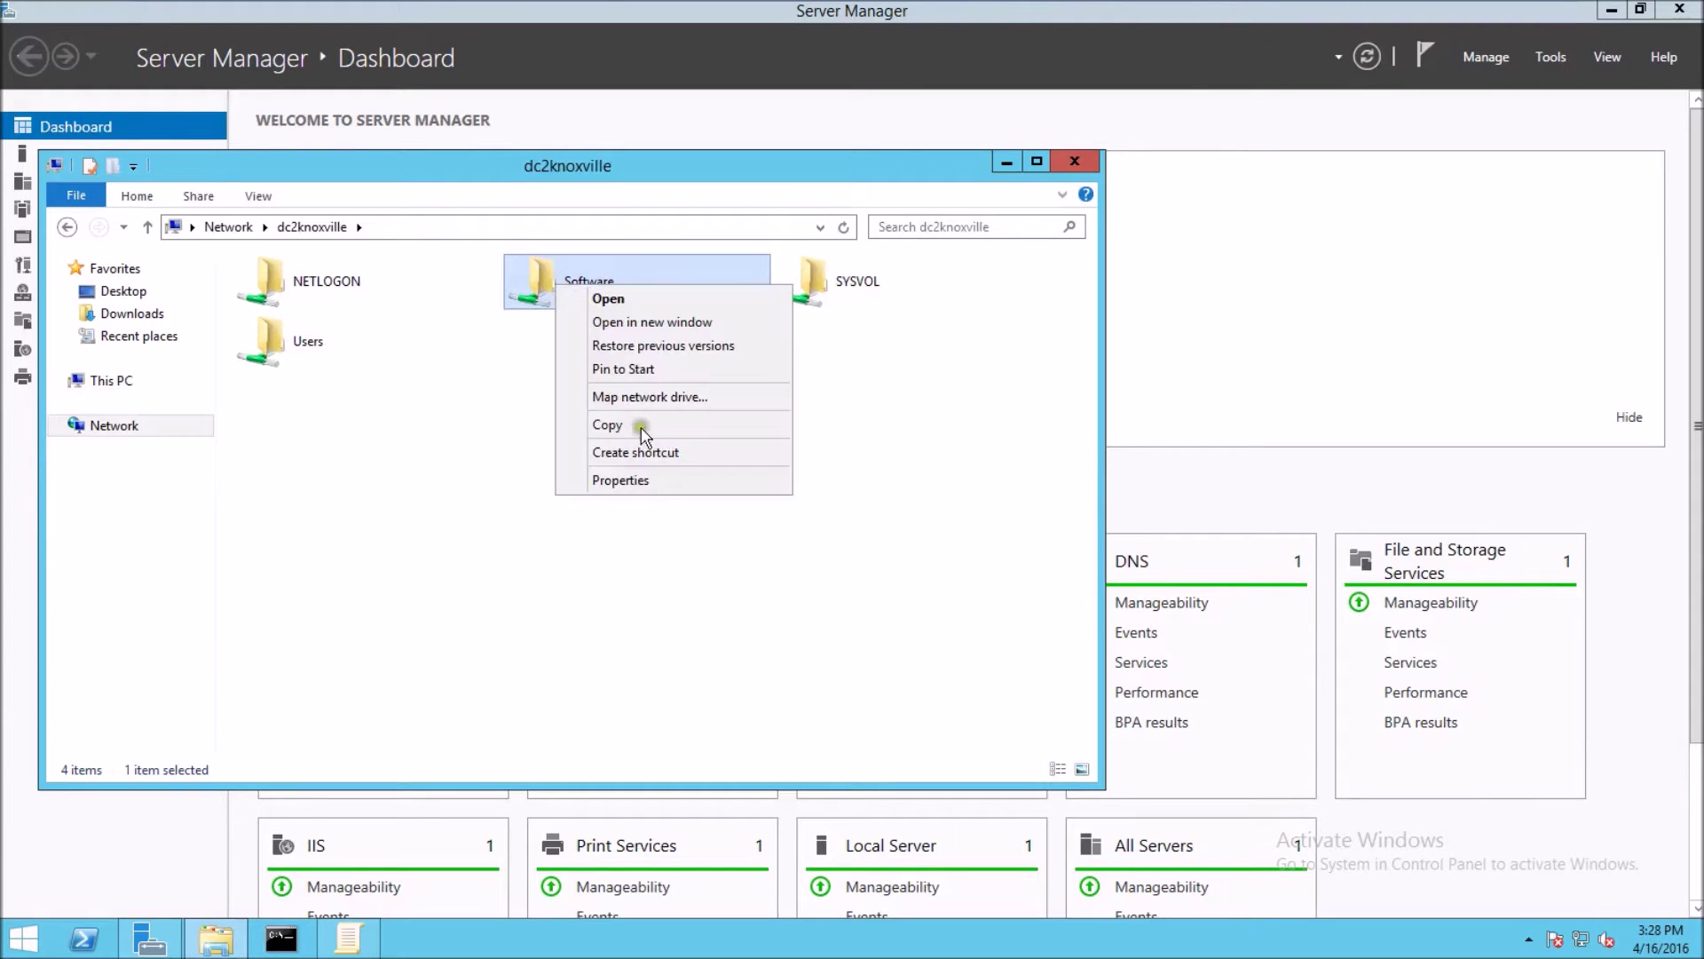
left_click(646, 487)
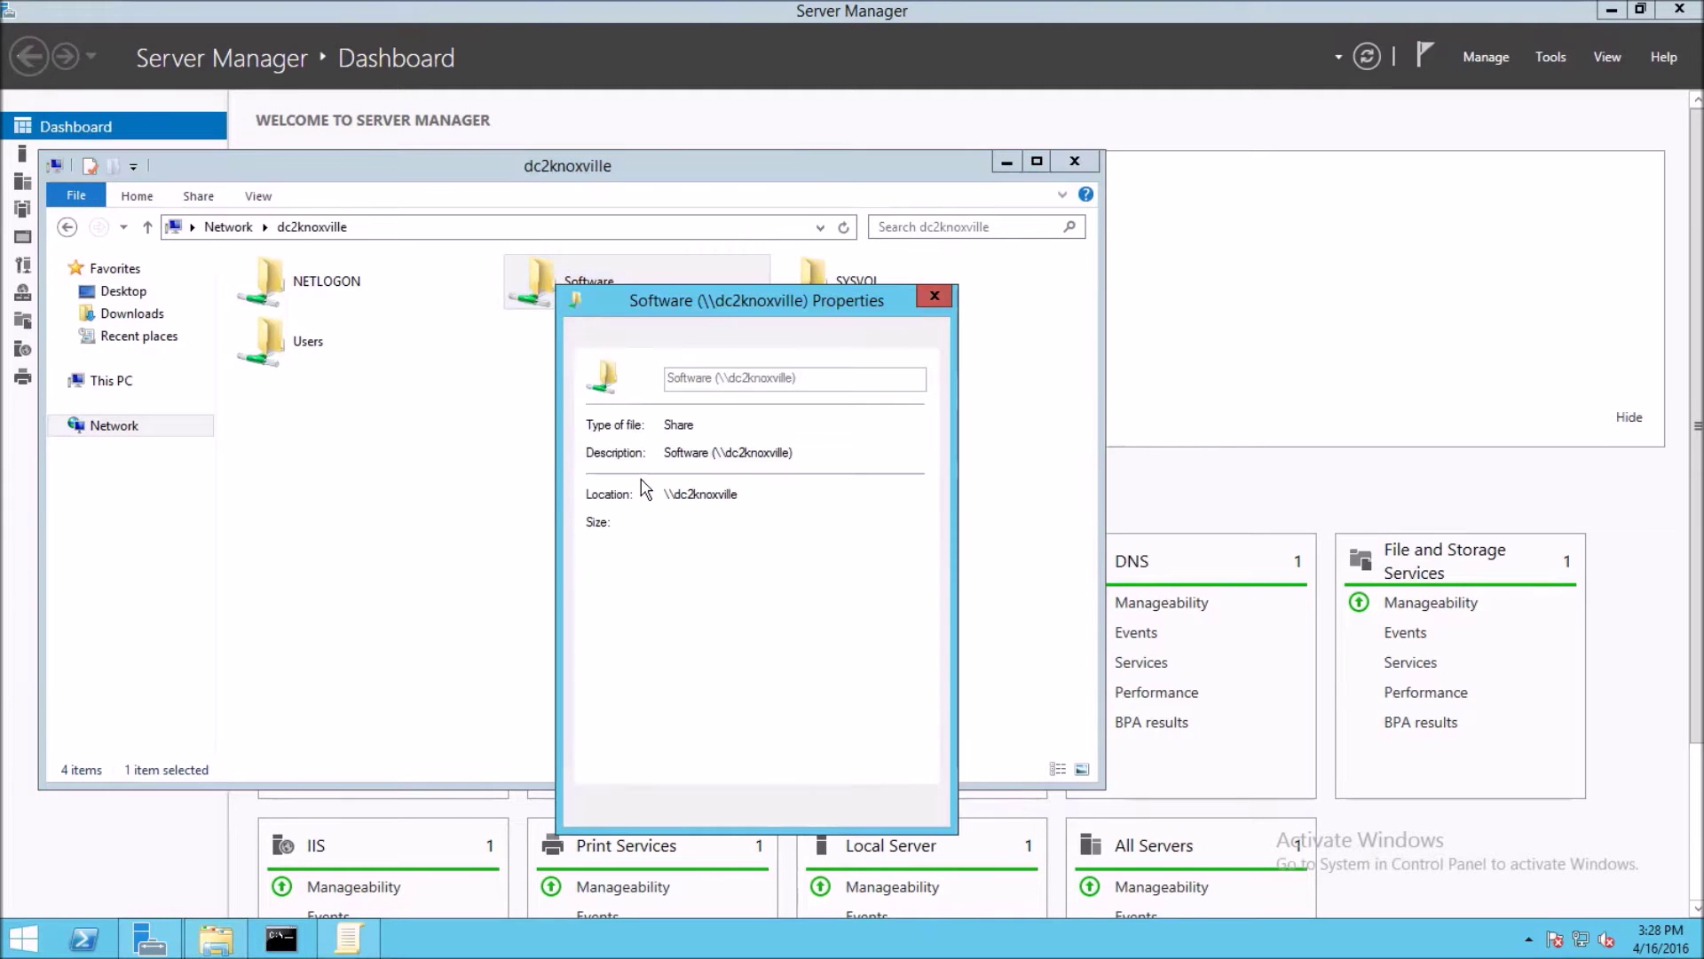
left_click(716, 337)
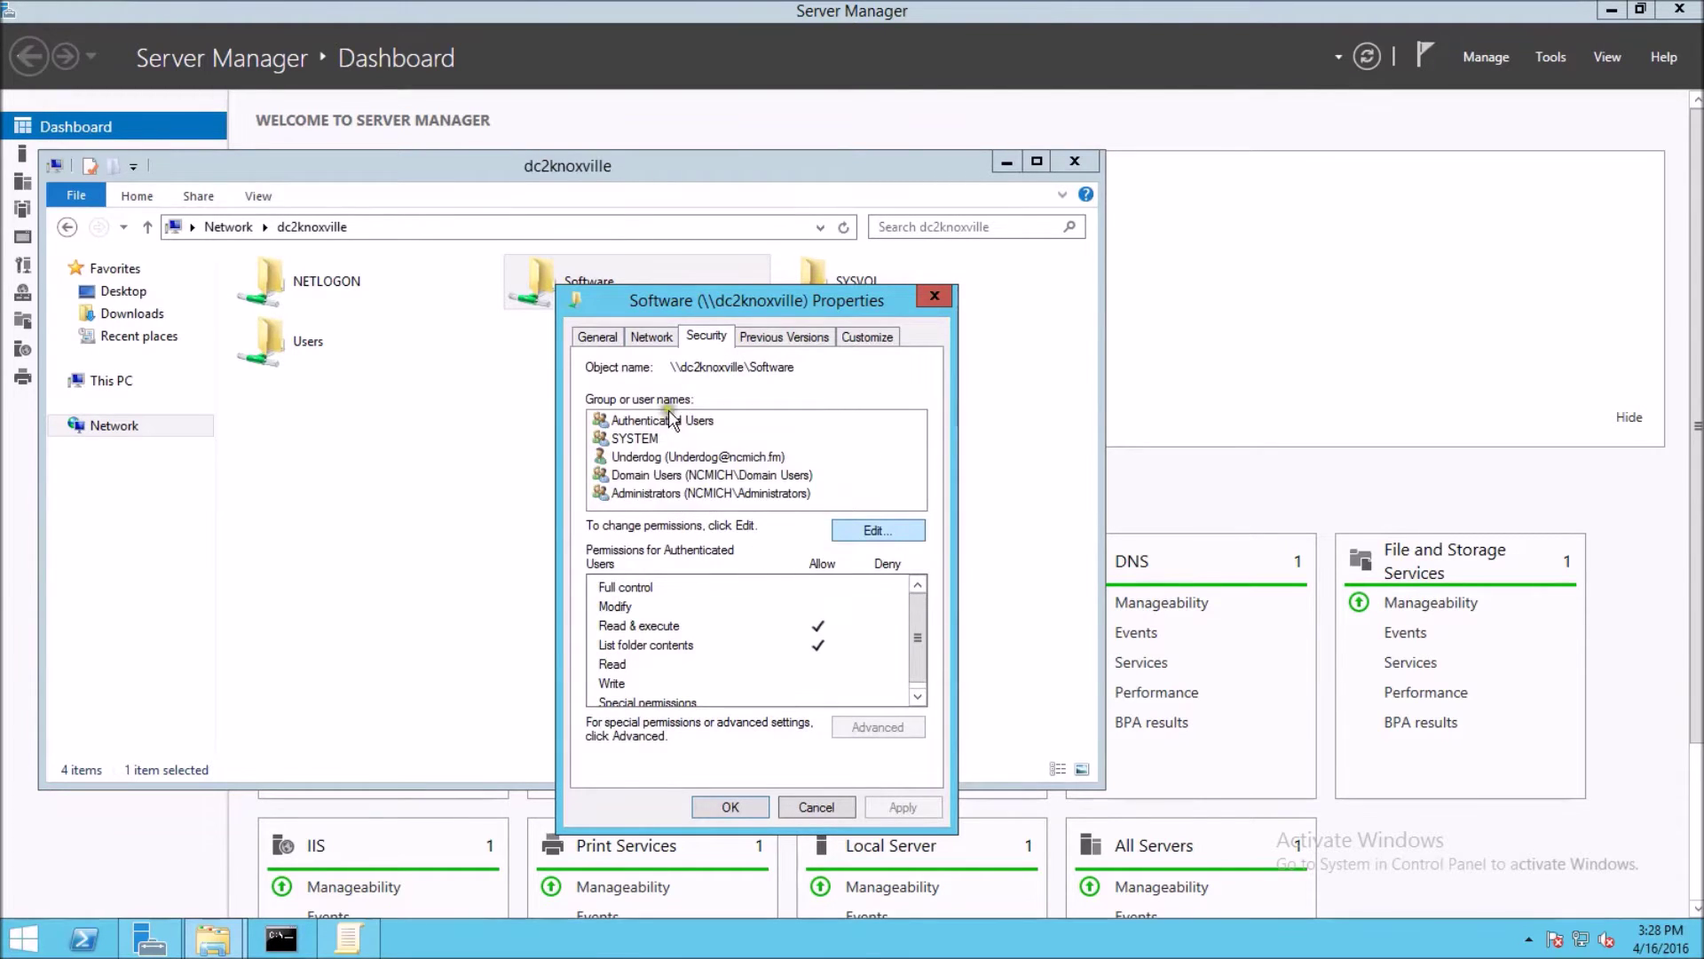
left_click(668, 424)
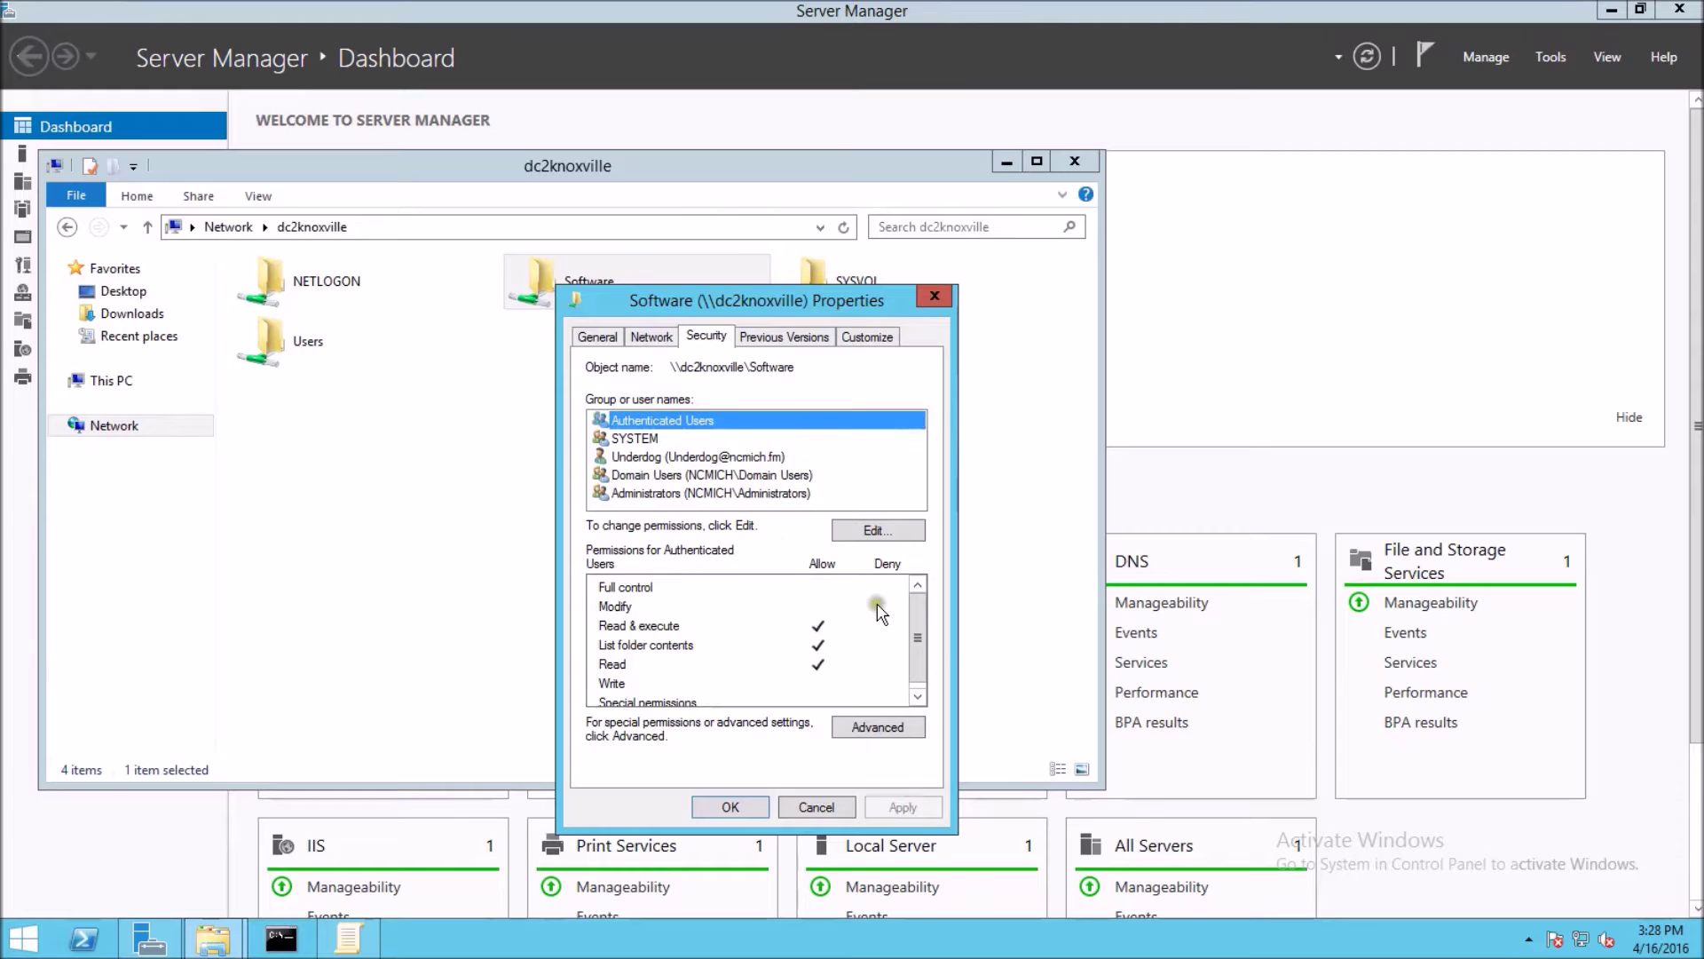
left_click(833, 809)
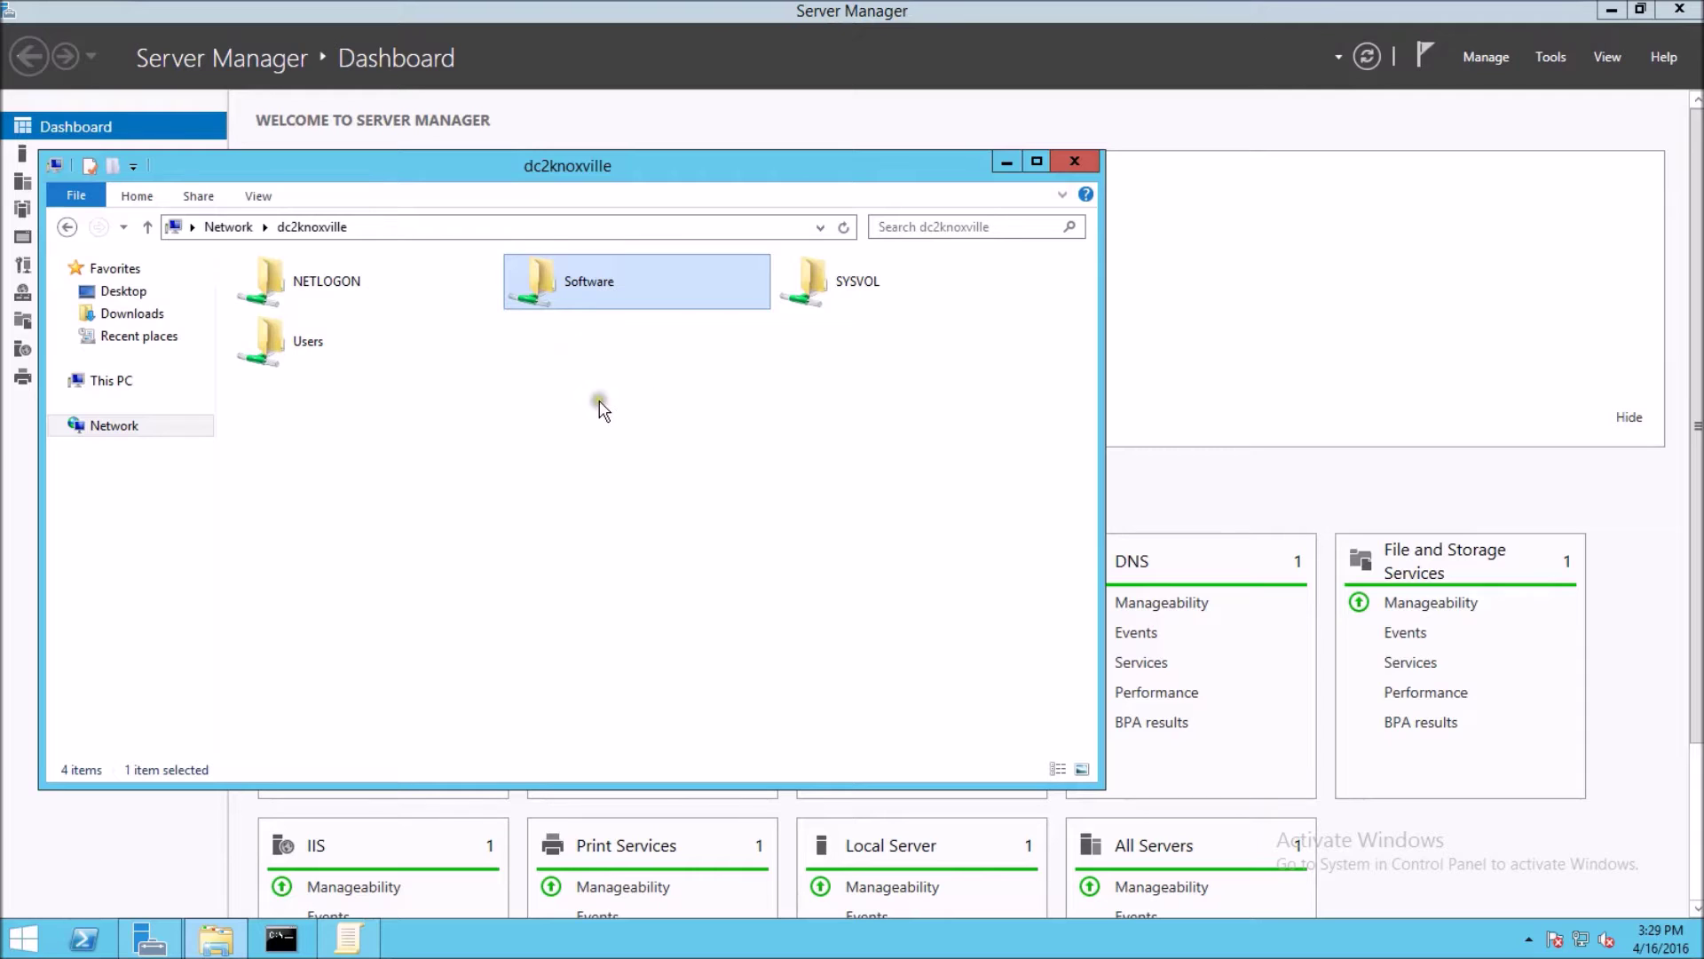
double_click(547, 285)
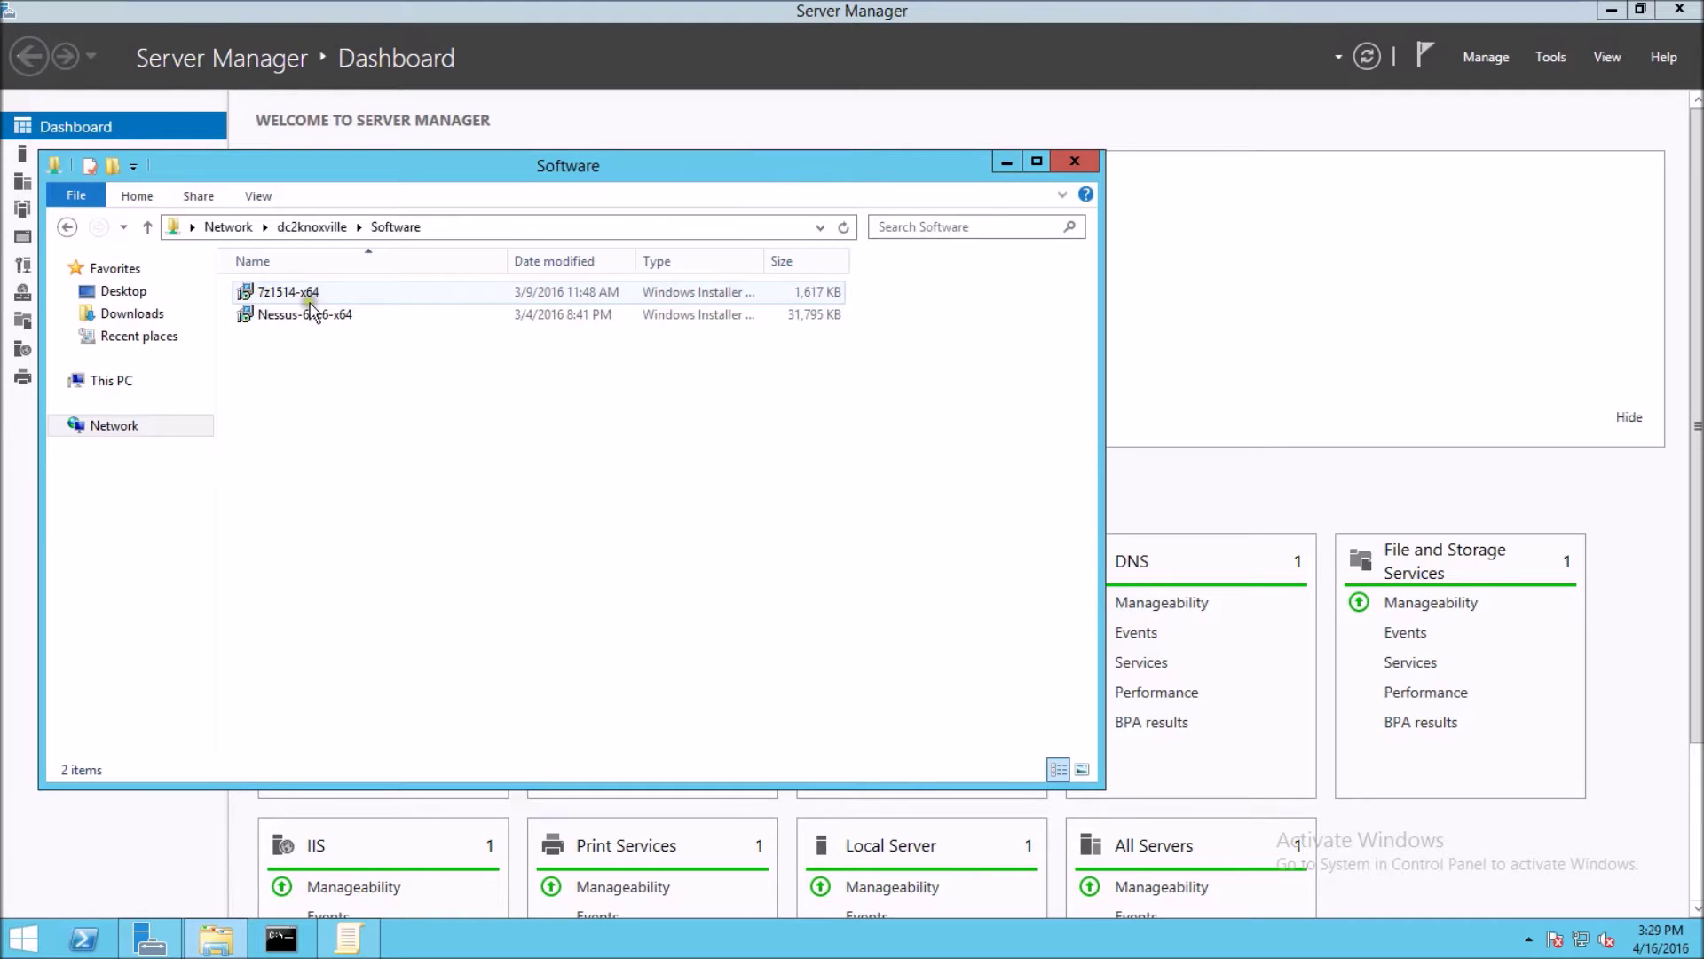
left_click(1076, 164)
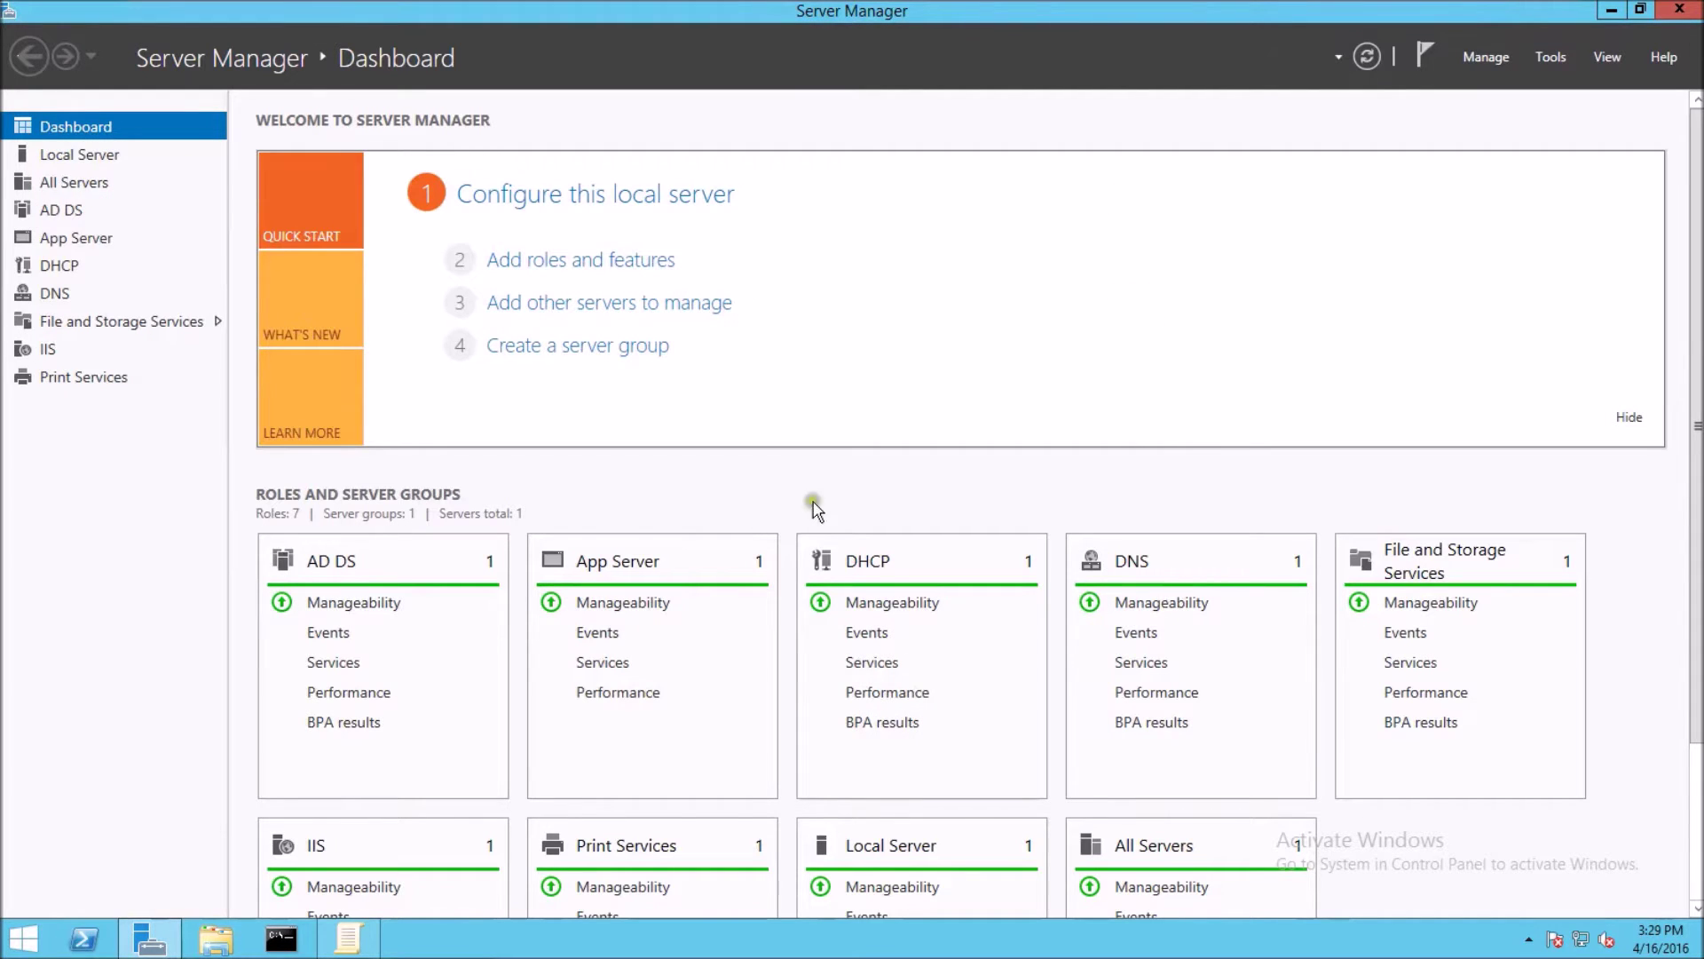
In Group Policy Management Editor, define the UAC elevation prompt behavior for administrators in Admin Approval Mode as Elevate without prompting.
left_click(346, 948)
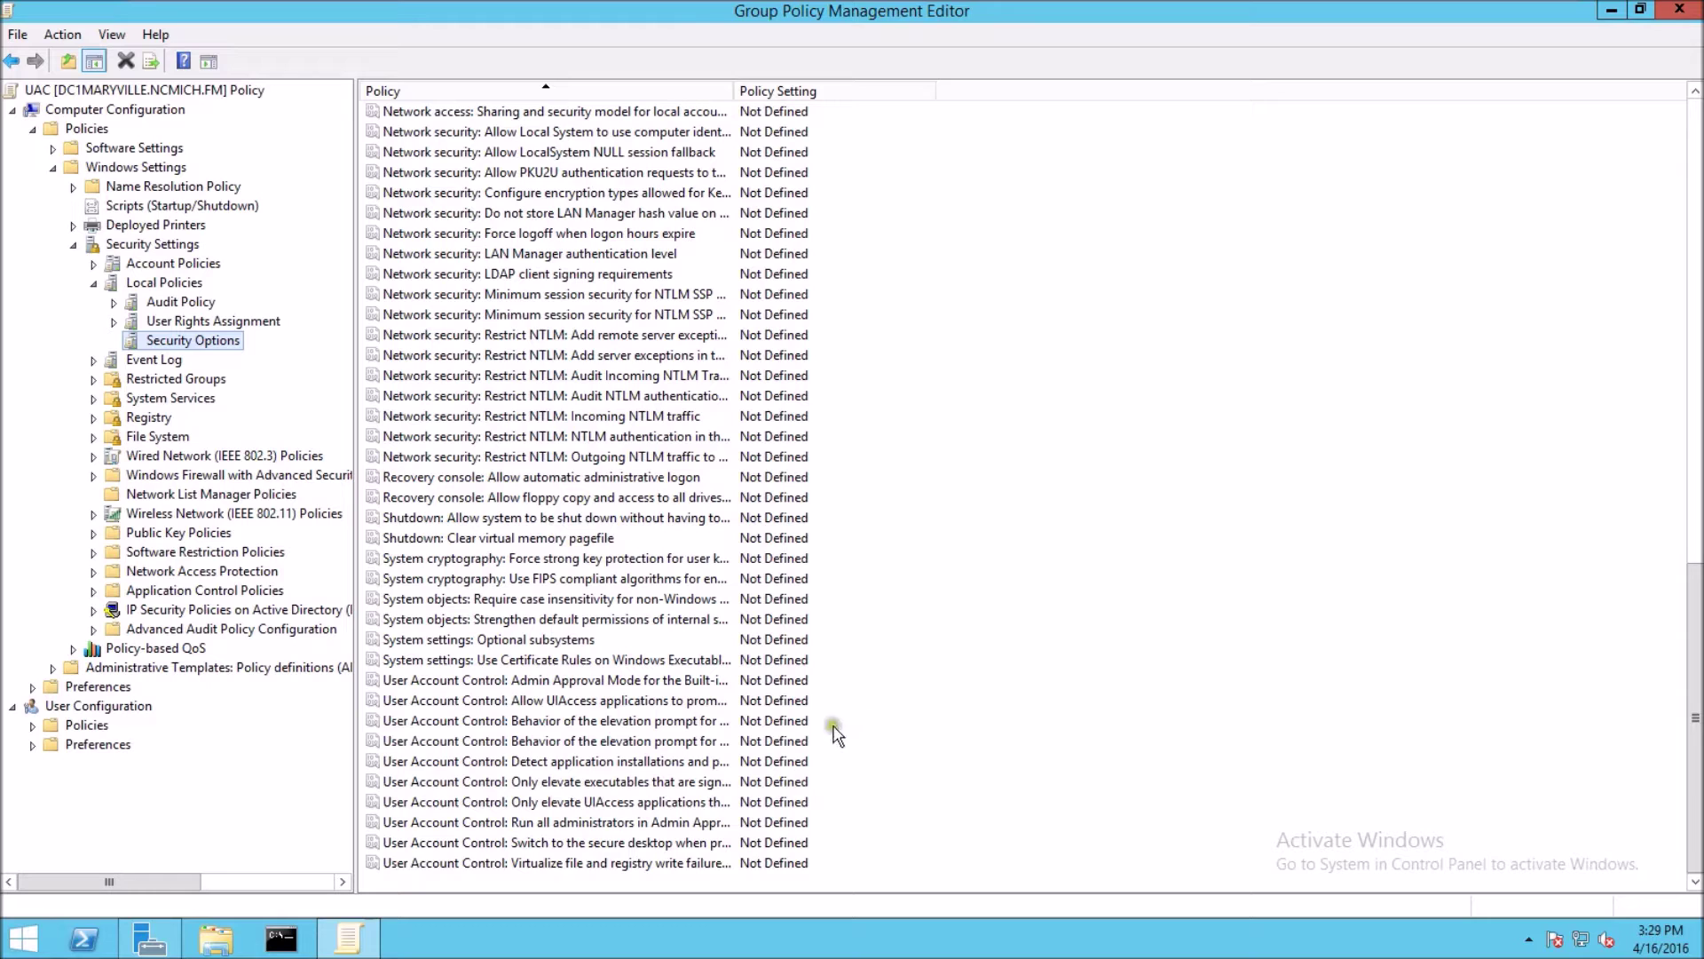
left_click(560, 725)
right_click(562, 726)
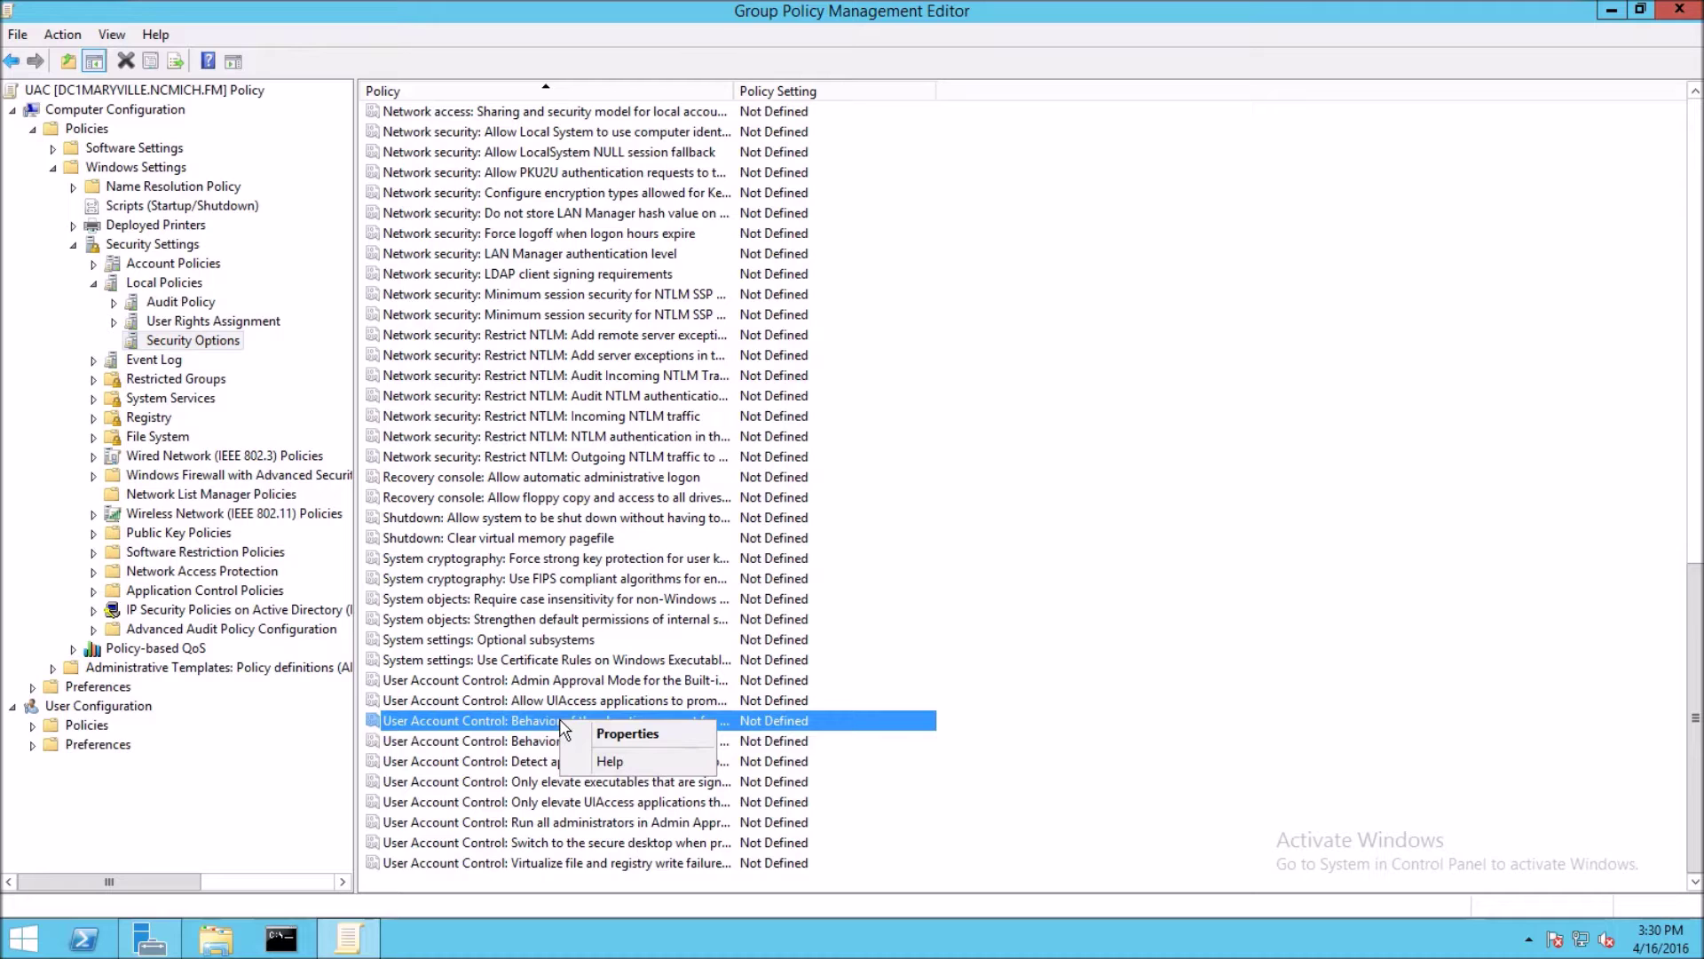
left_click(617, 733)
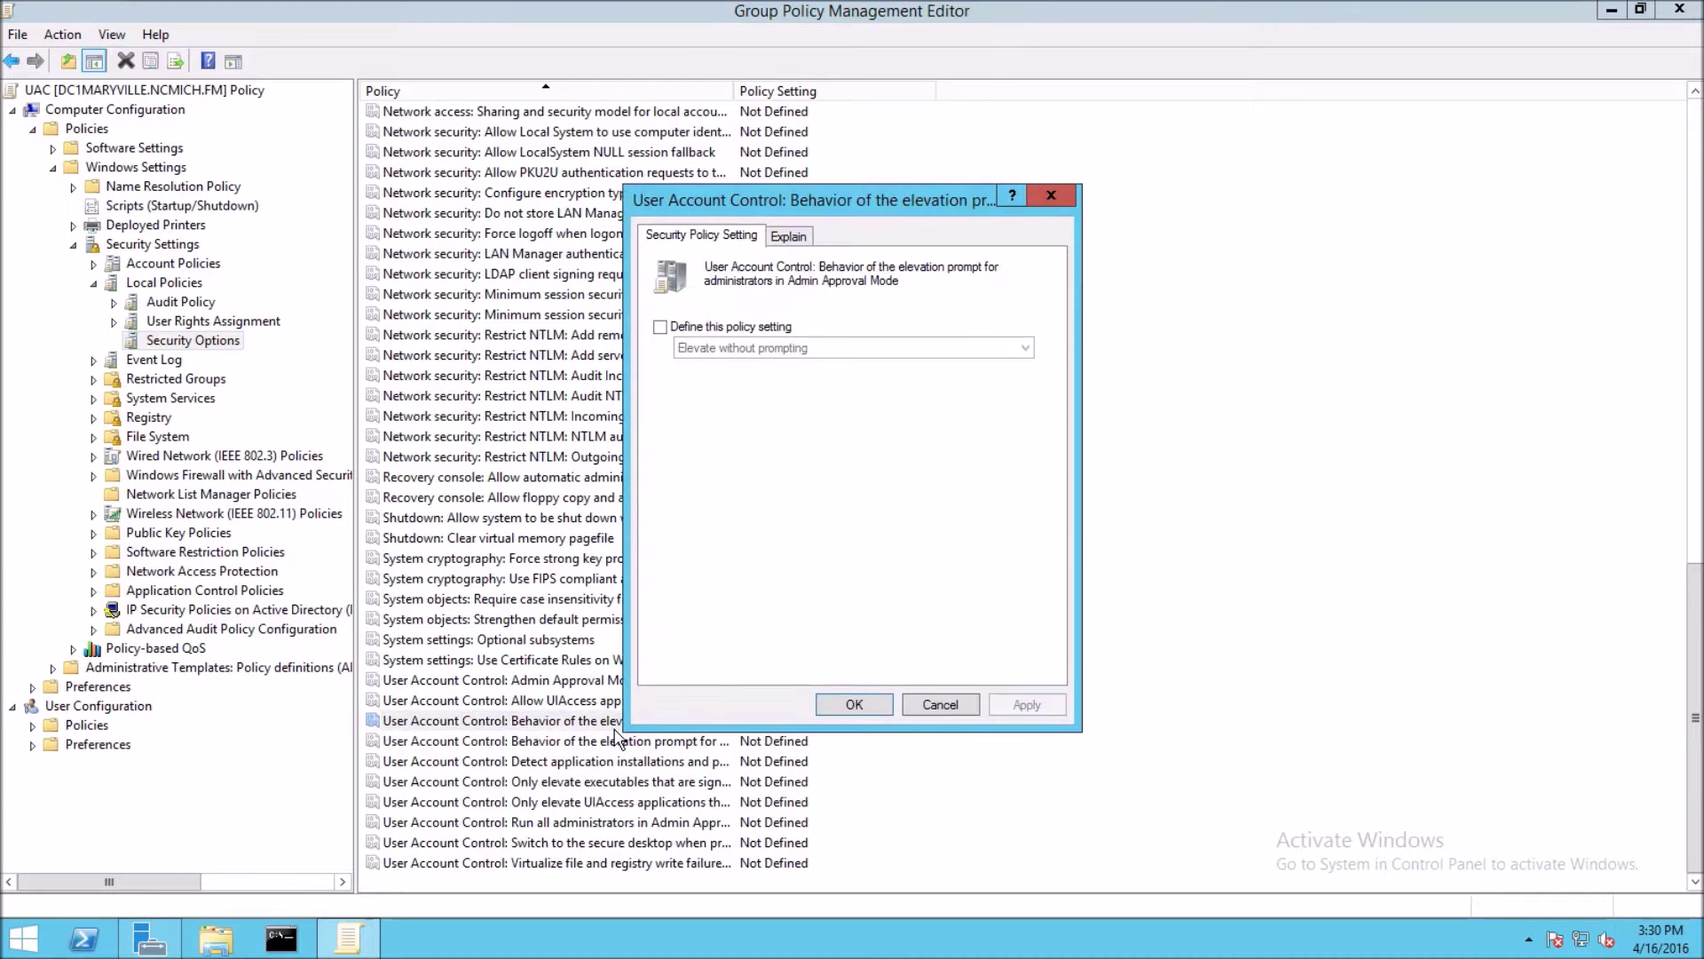
left_click(659, 328)
left_click(659, 328)
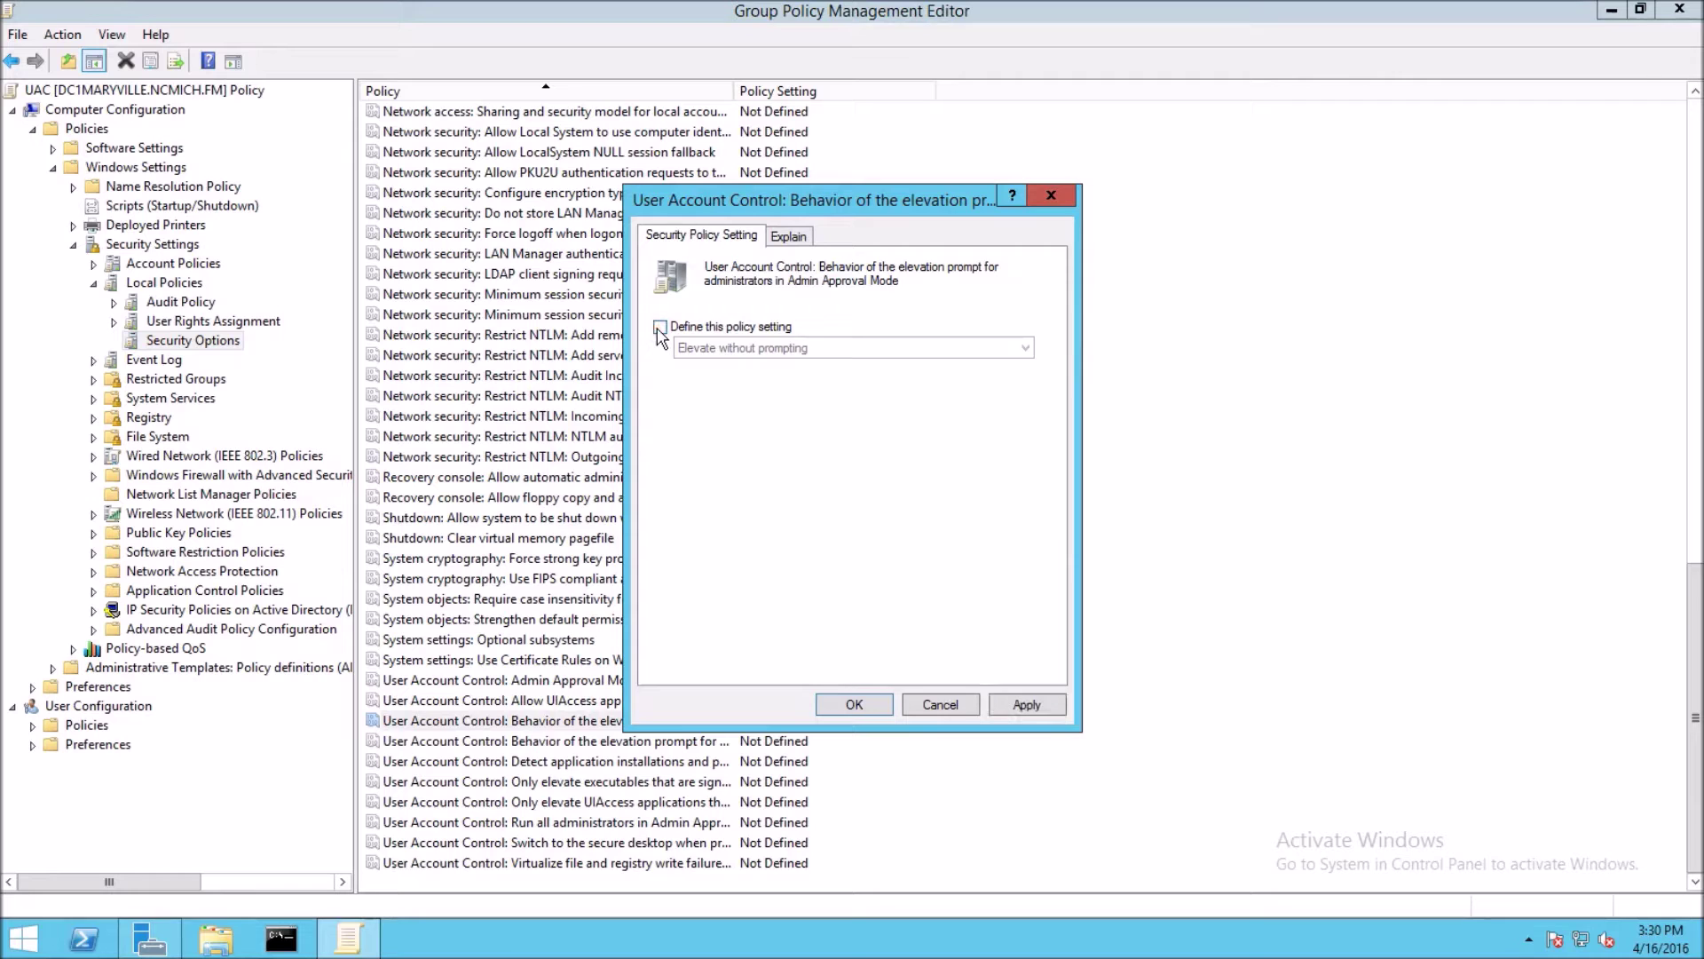
left_click(659, 328)
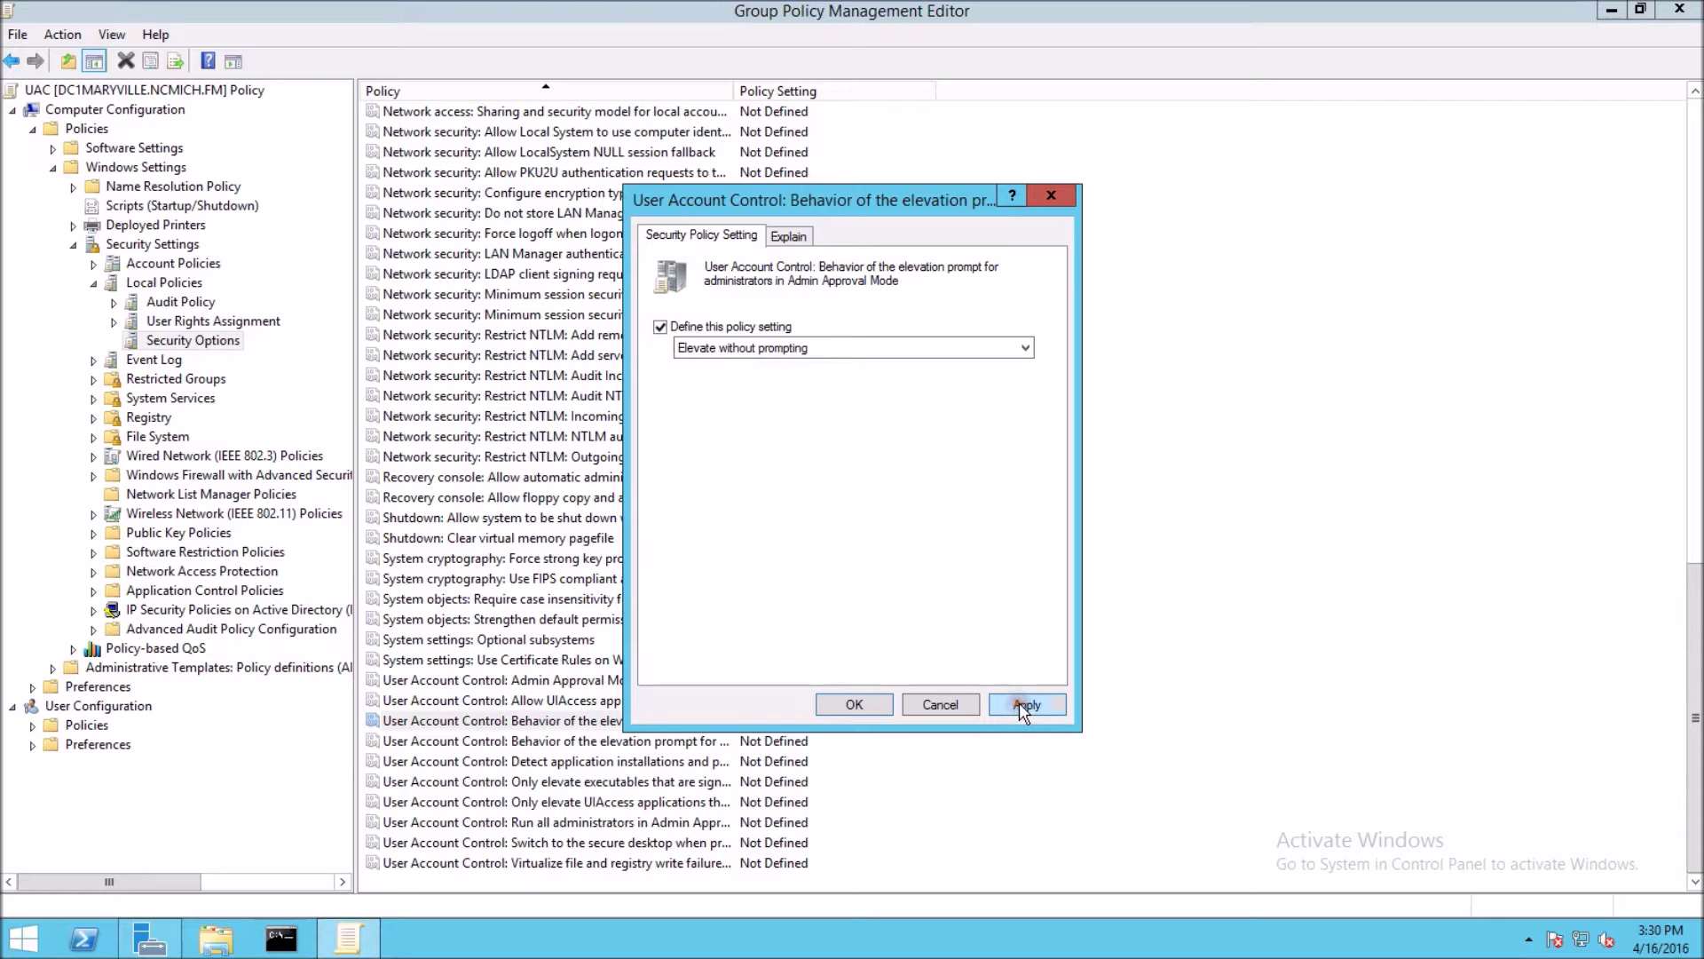
left_click(854, 704)
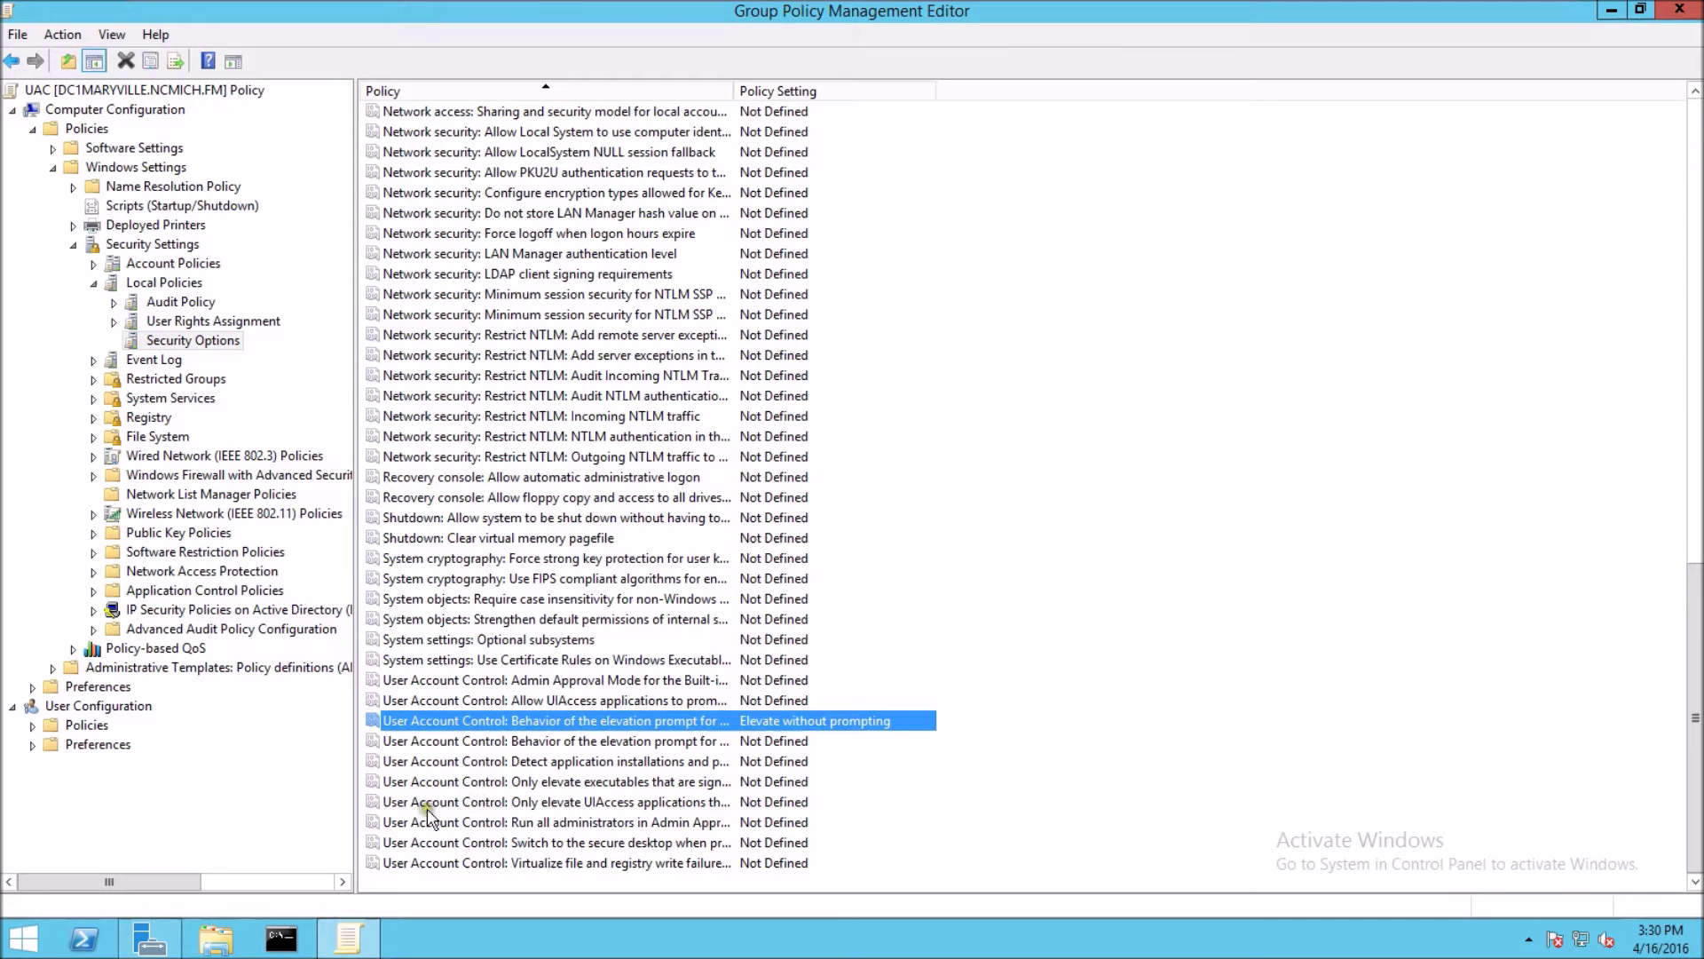
Define the policy "User Account Control: Detect application installations and prompt for elevation" as Disabled.
left_click(559, 763, "ctrl")
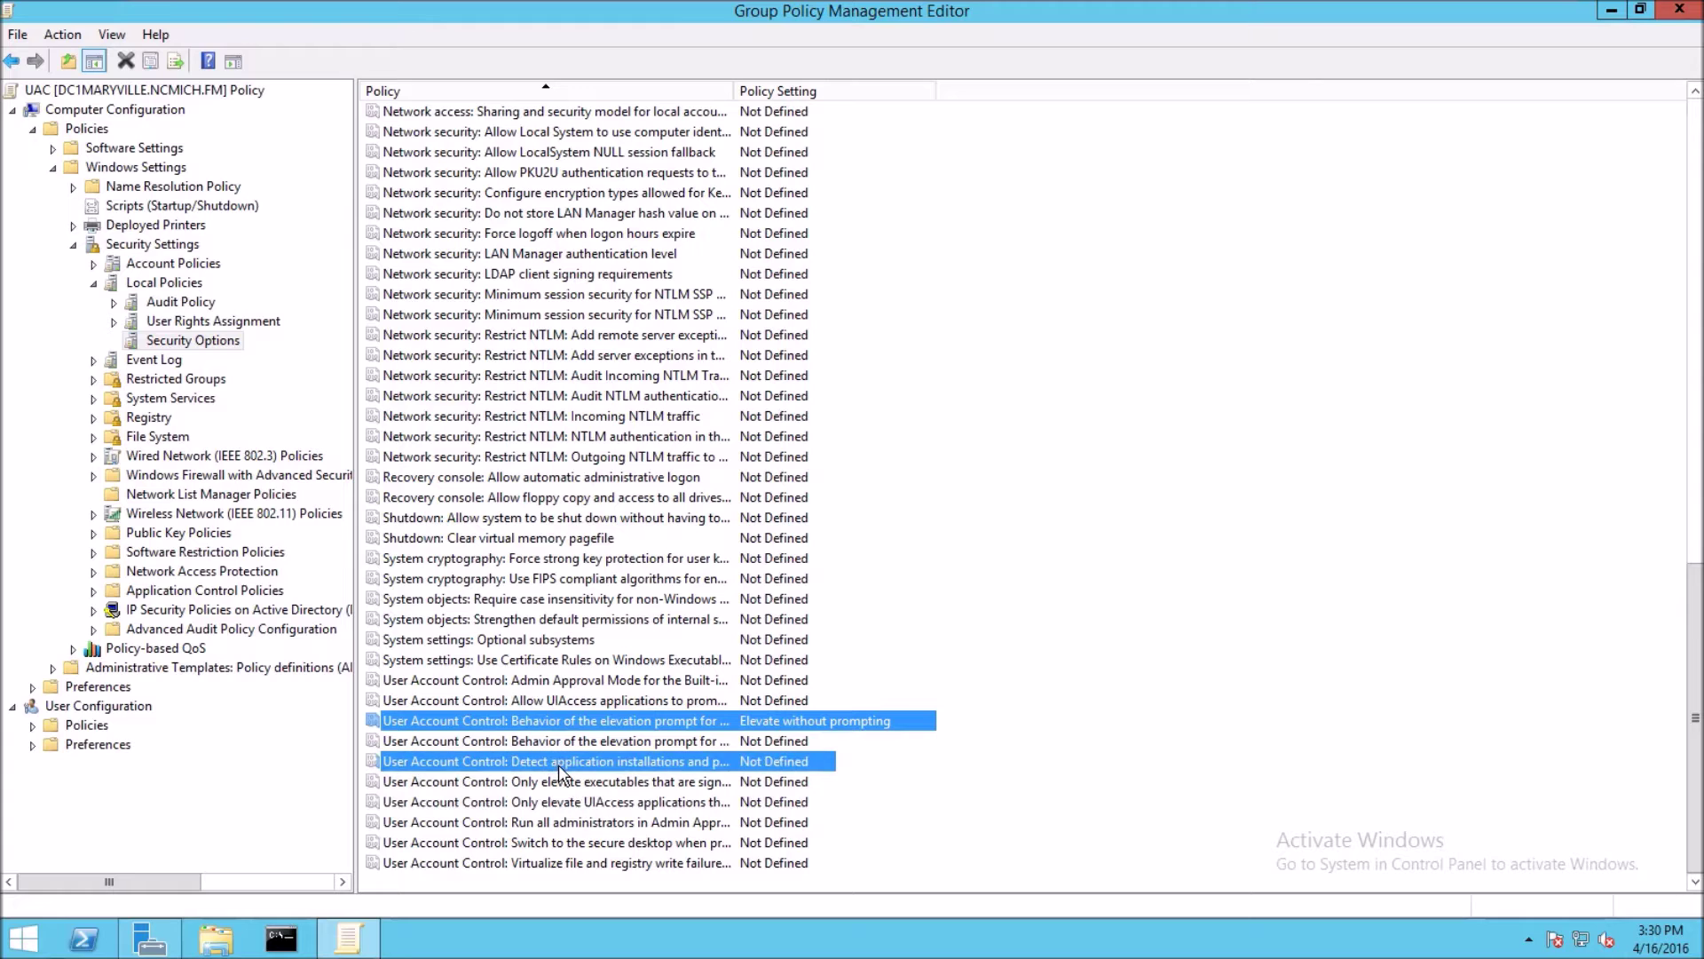
left_click(560, 768)
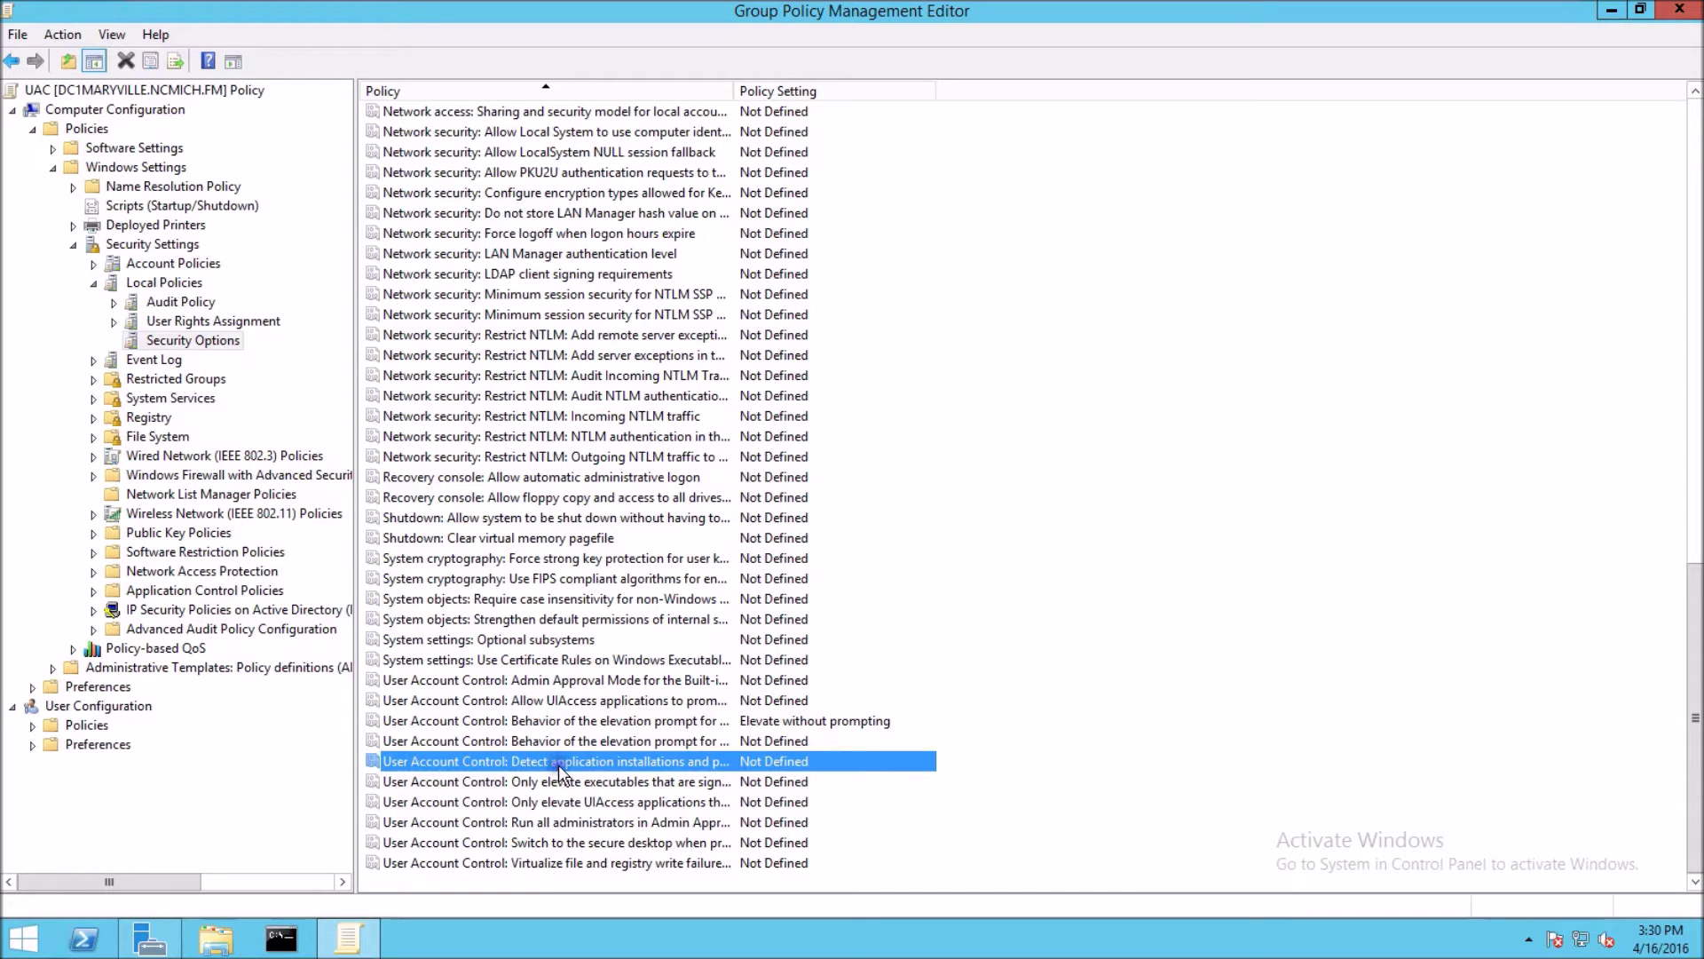
right_click(559, 769)
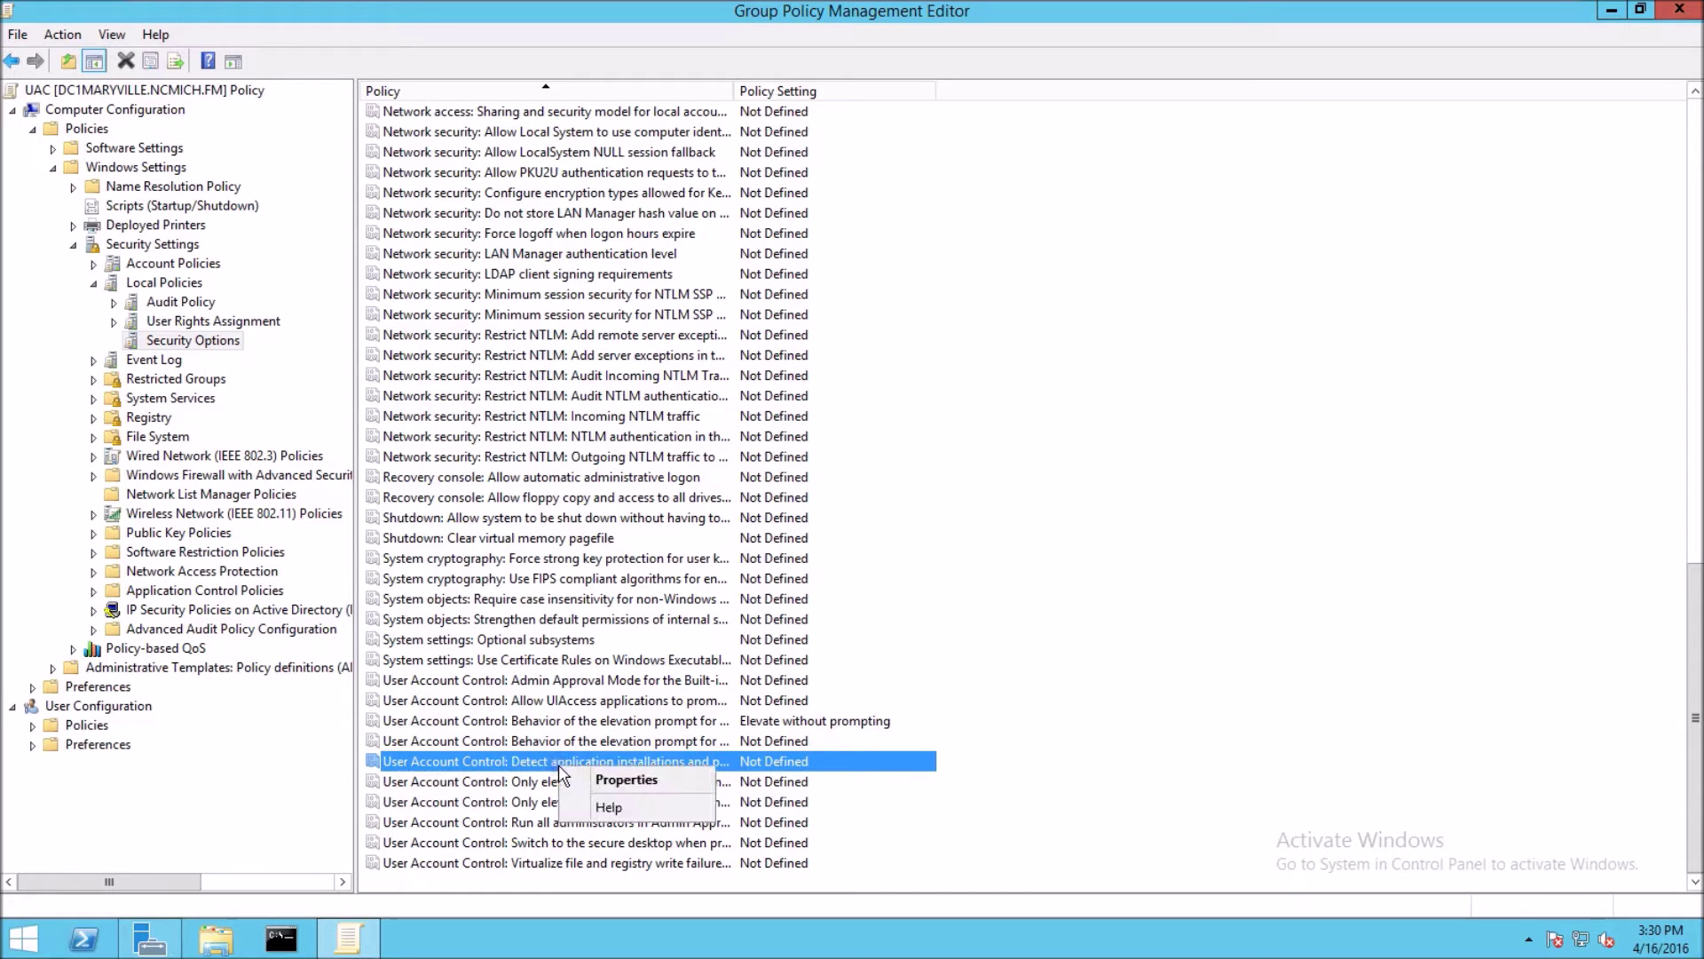
left_click(622, 781)
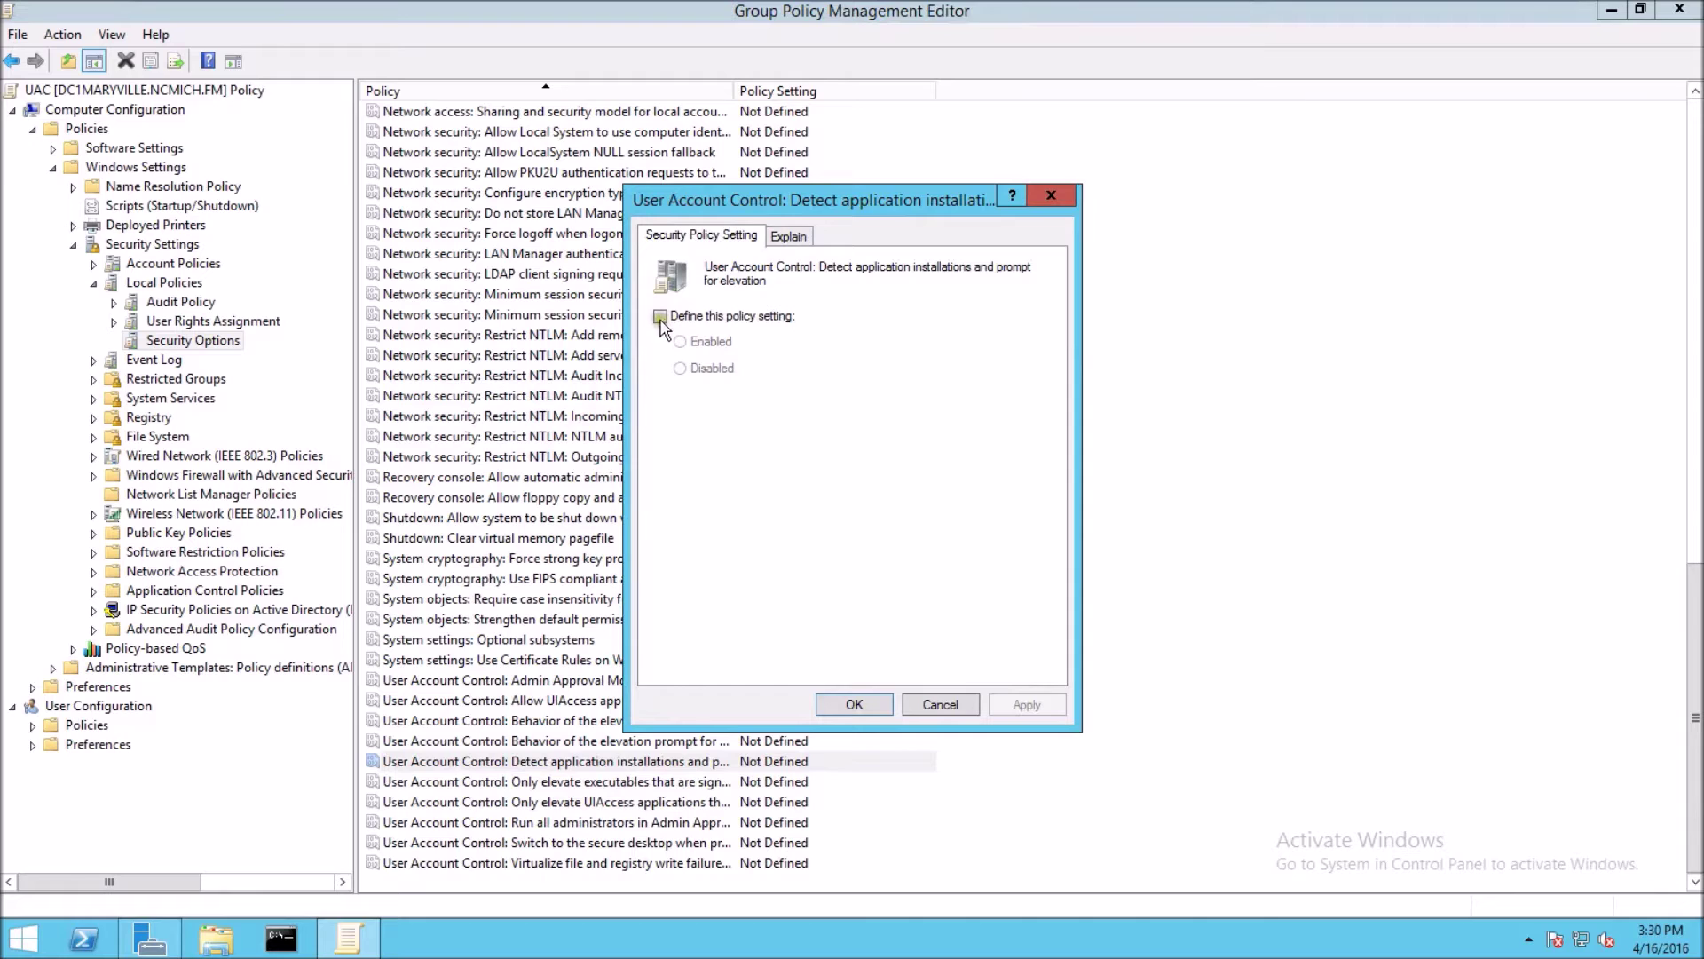
left_click(661, 317)
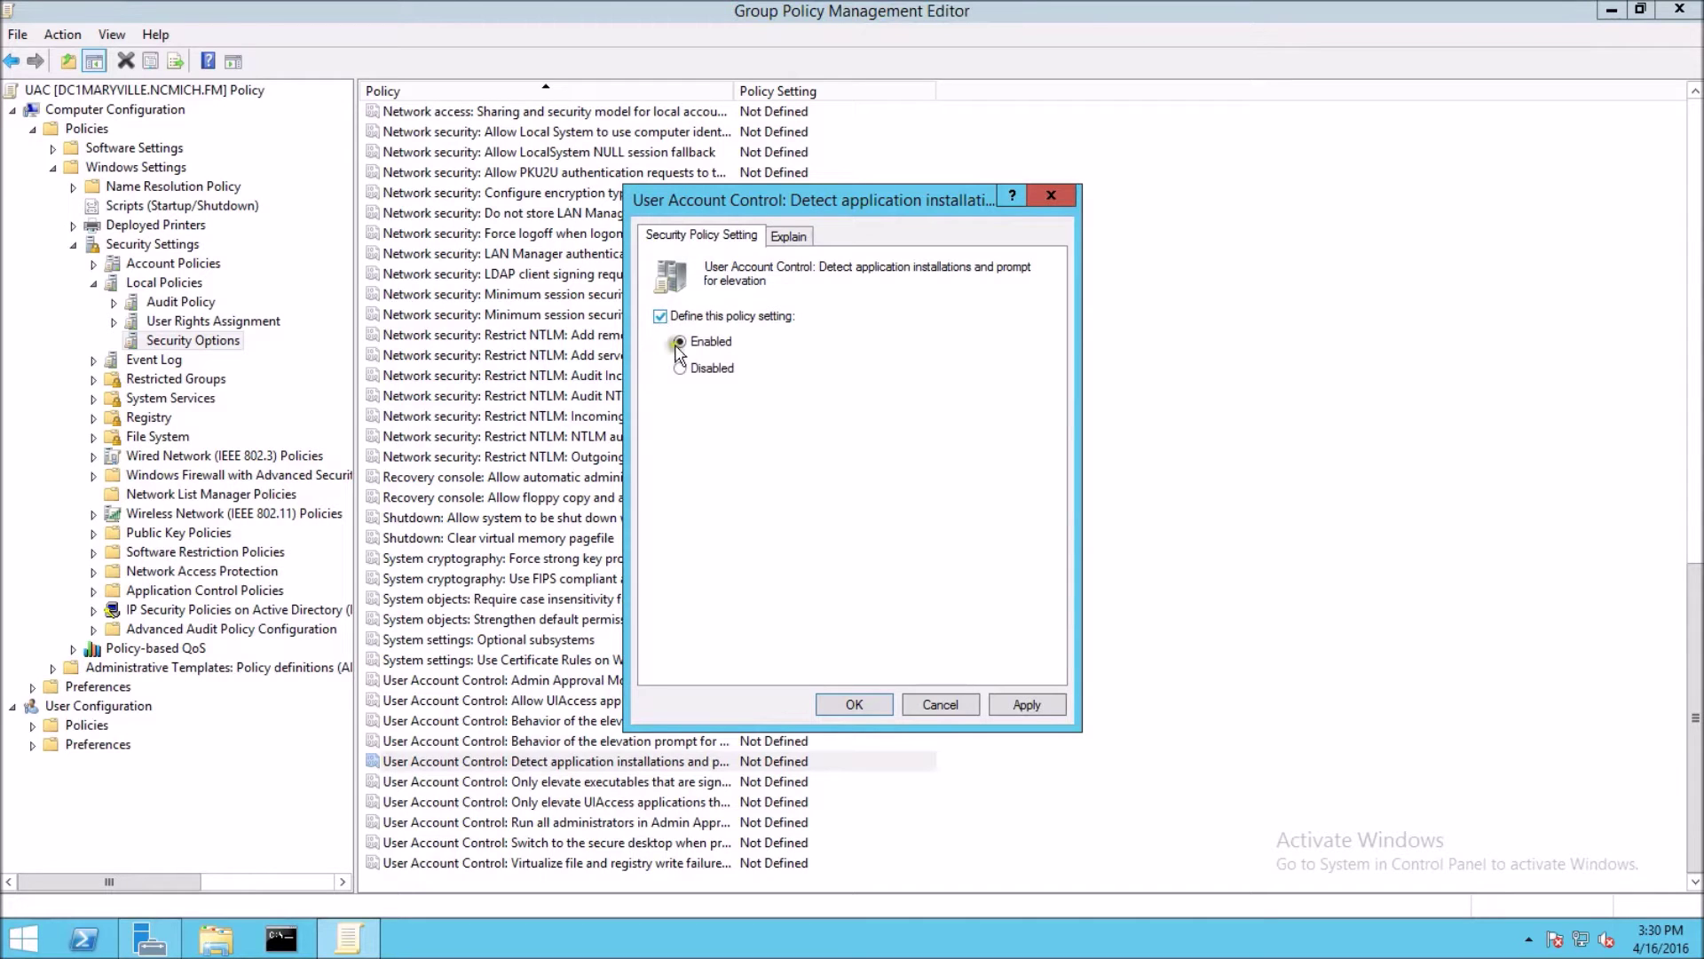
left_click(679, 368)
left_click(1008, 704)
left_click(1028, 705)
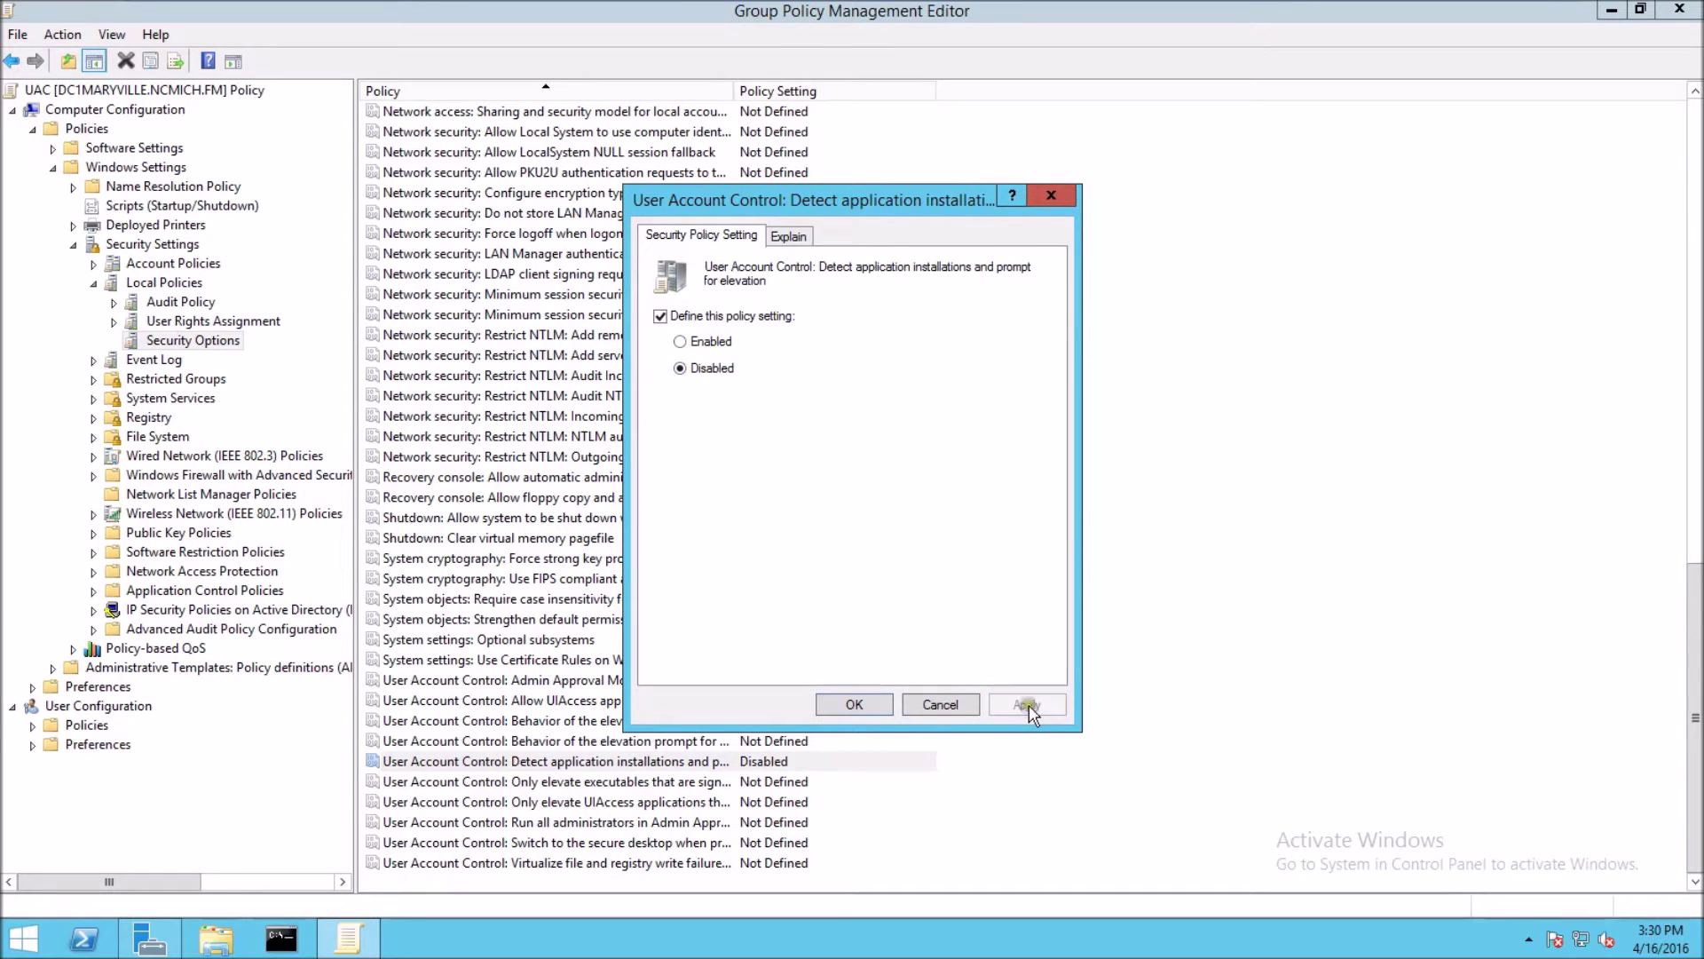
left_click(840, 707)
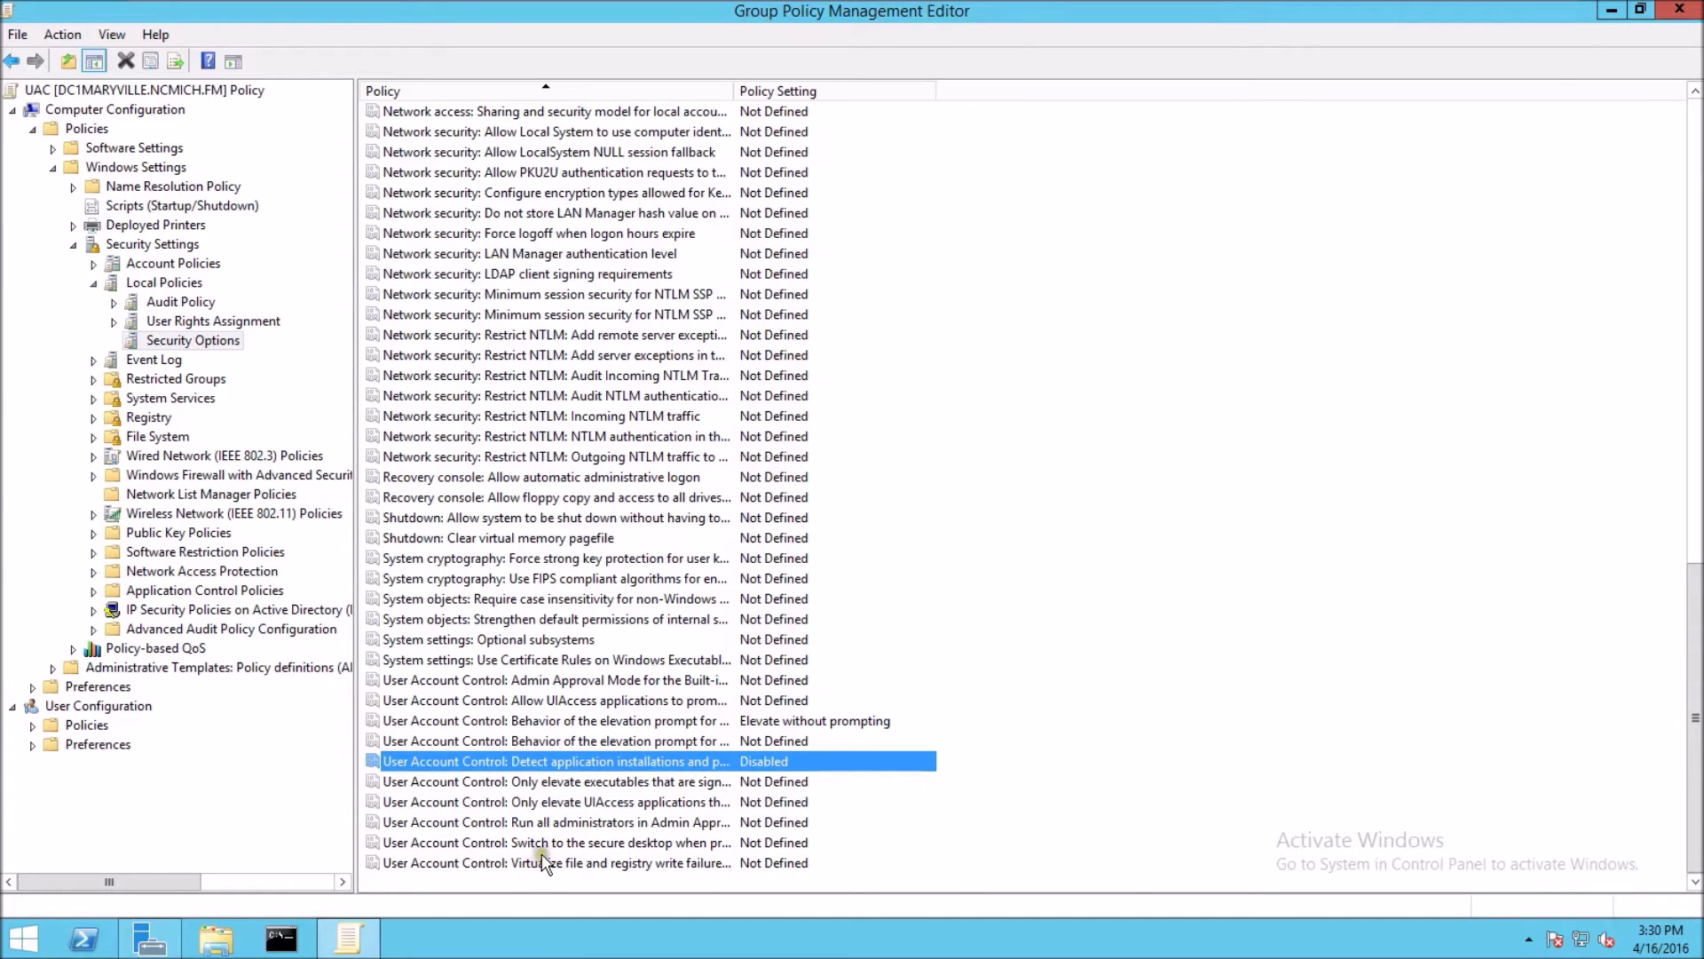
Define the policy "User Account Control: Only elevate executables that are signed and validated" as Disabled.
left_click(555, 782)
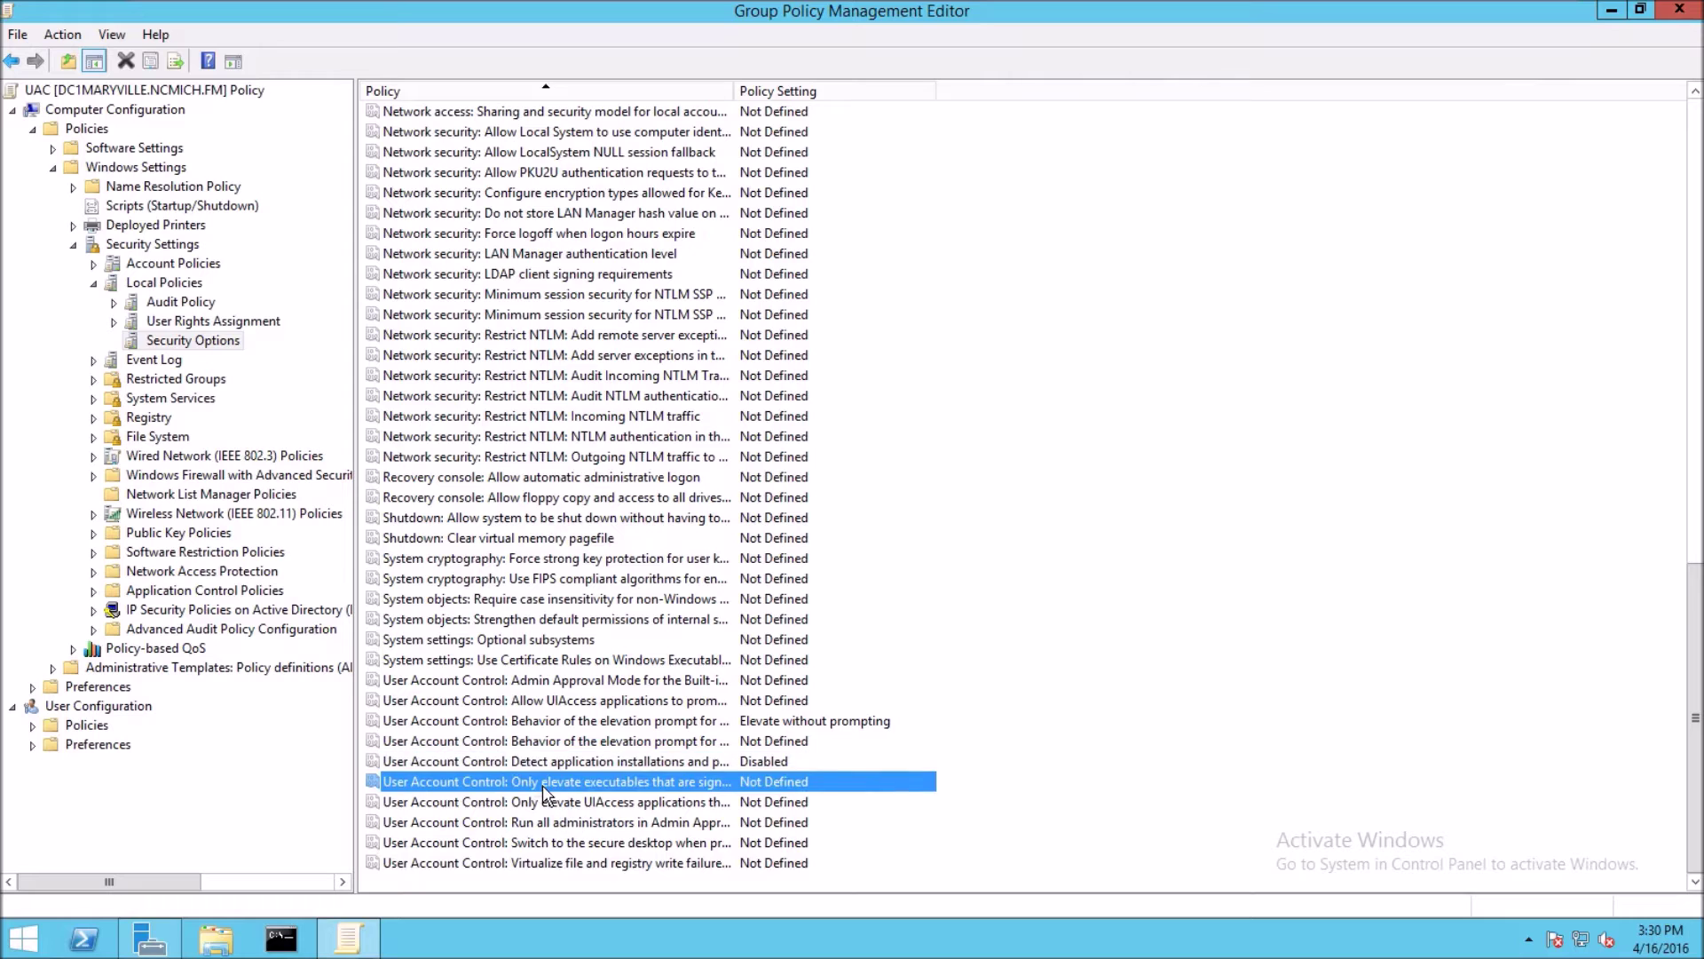
right_click(683, 793)
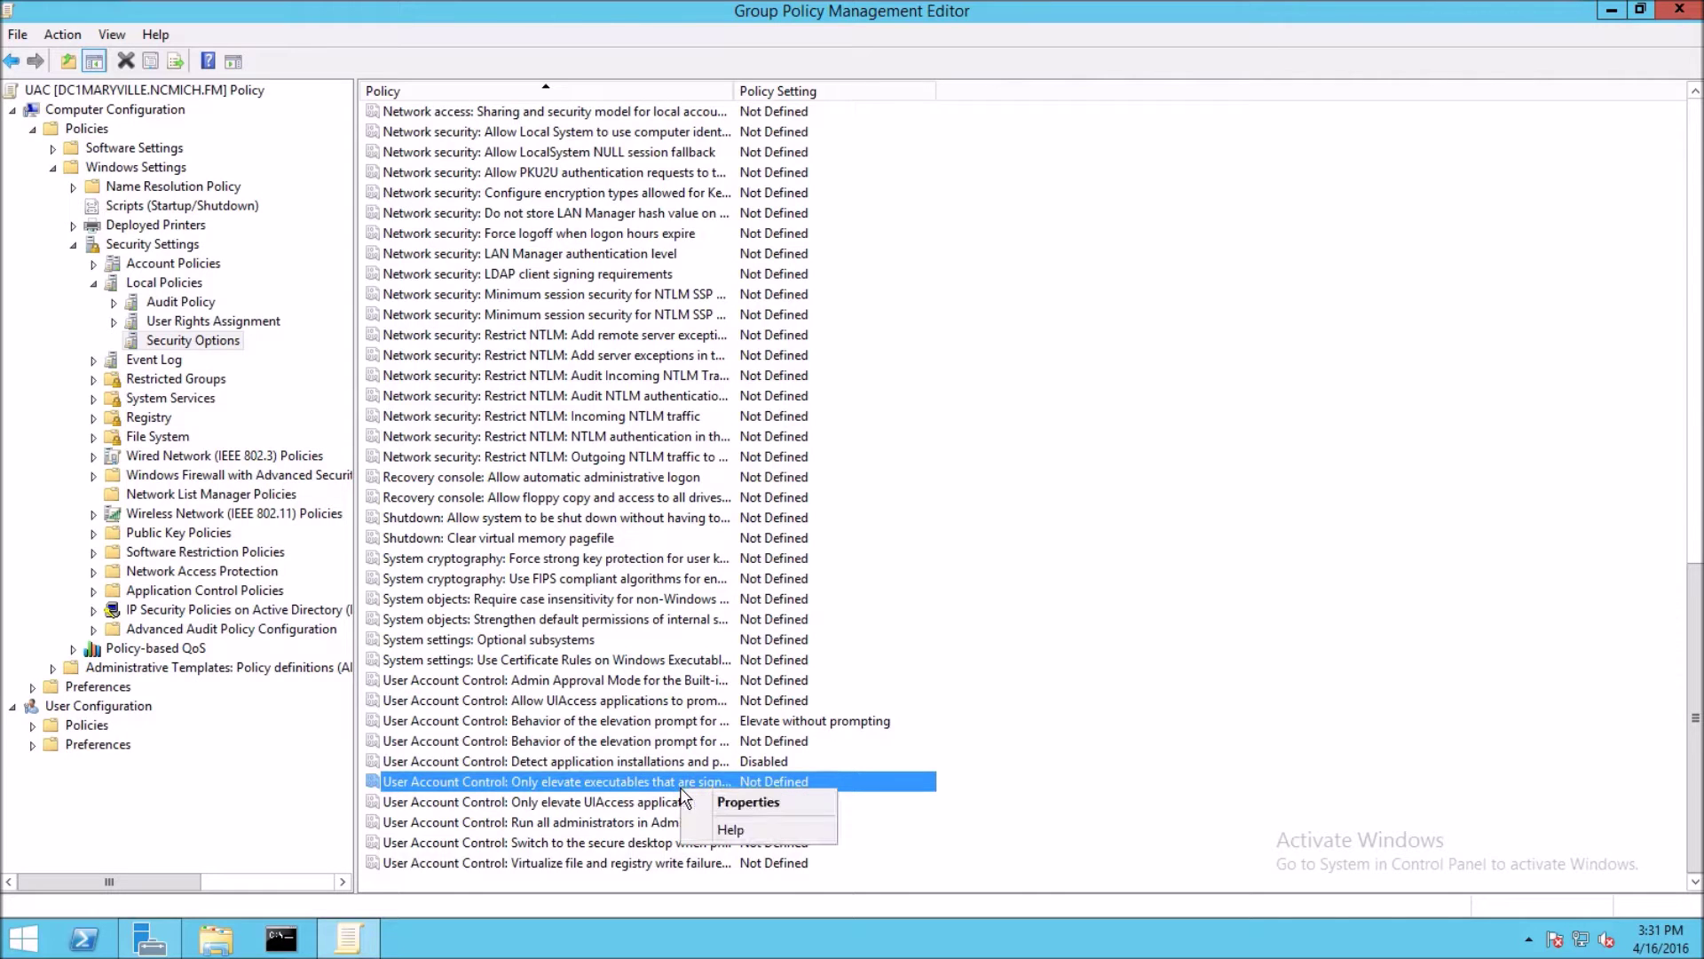
left_click(753, 804)
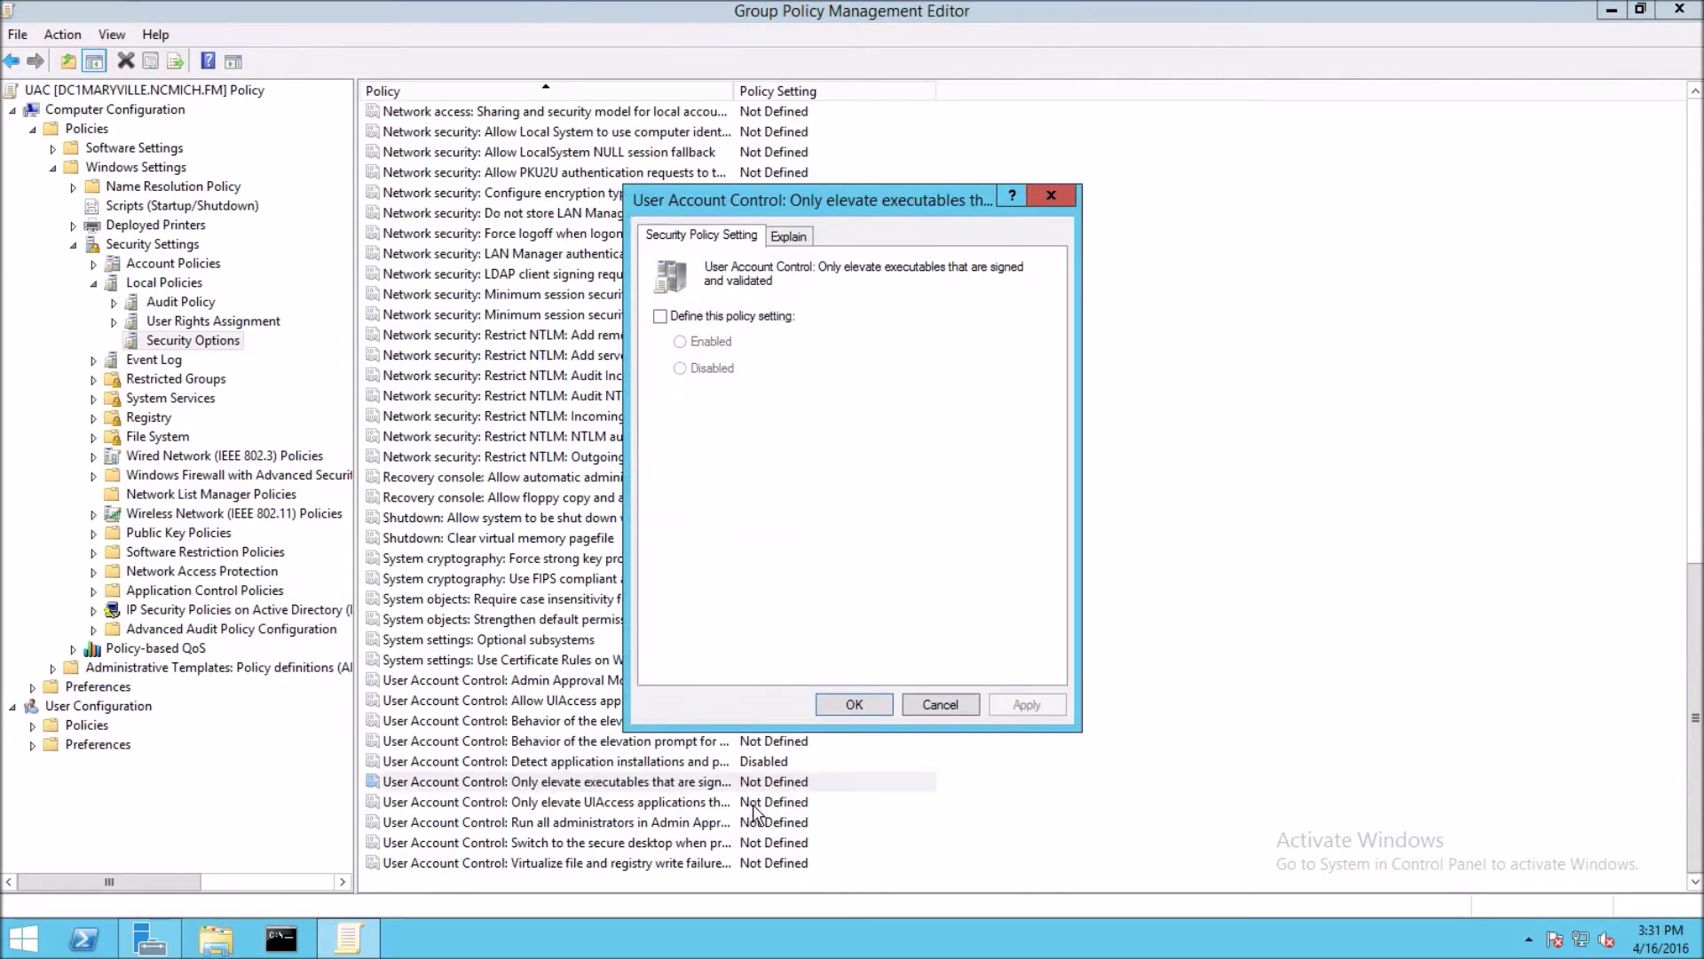
left_click(659, 317)
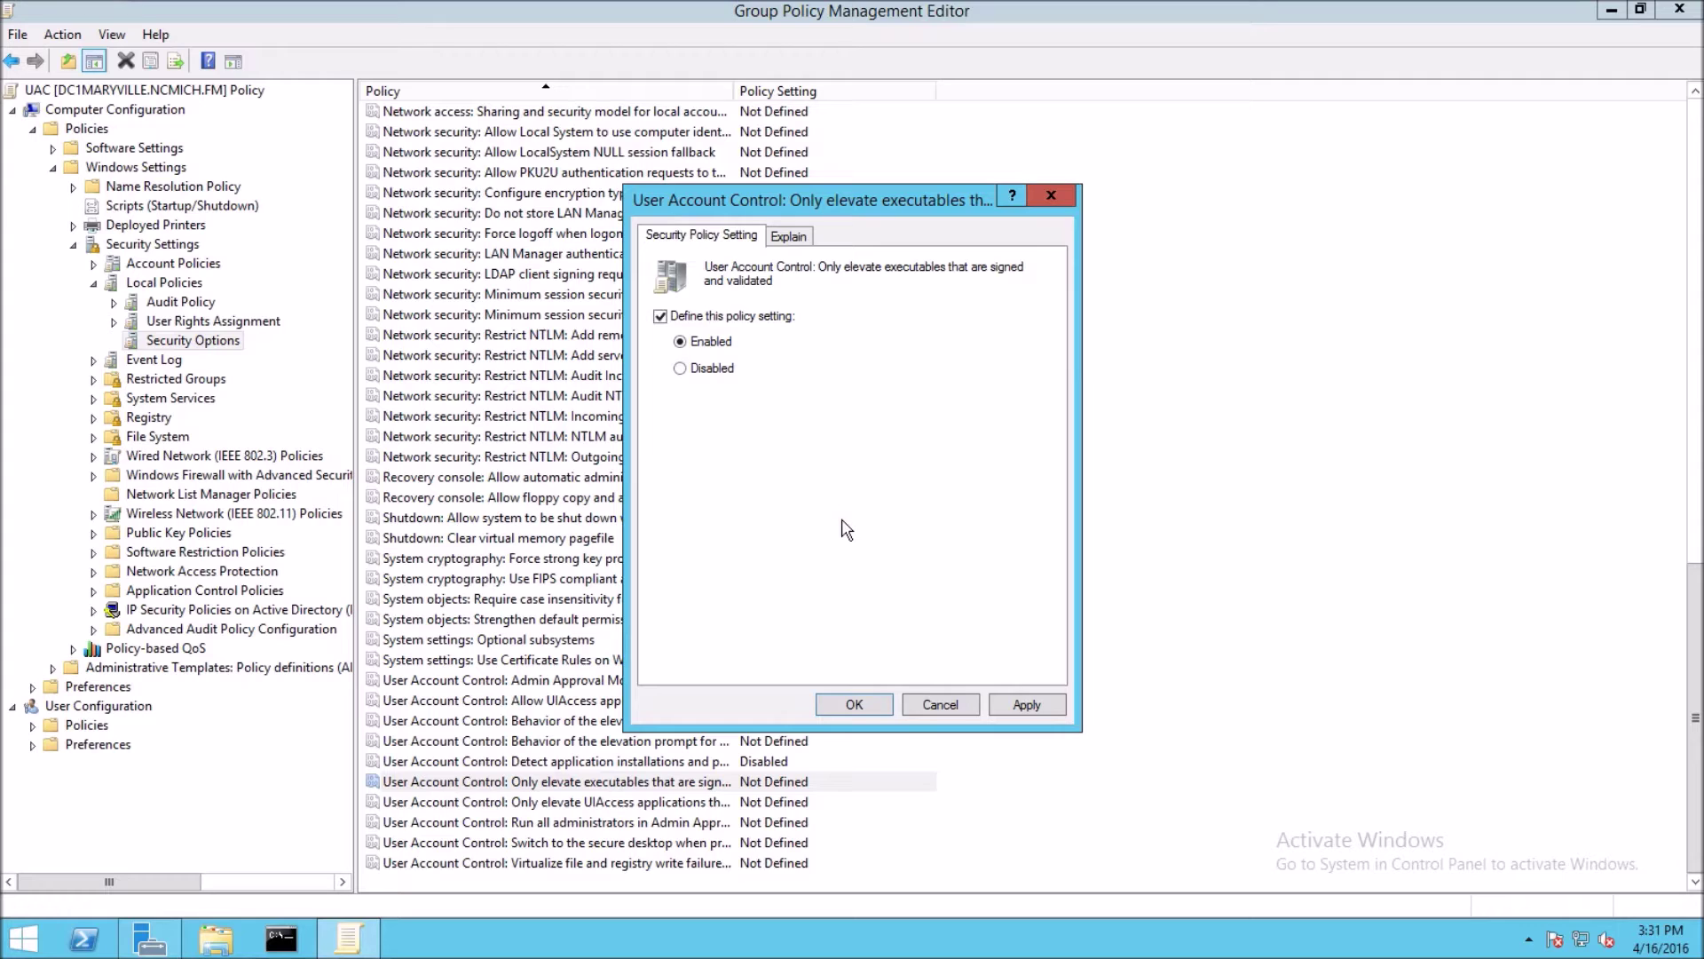
left_click(681, 369)
left_click(1027, 704)
left_click(856, 705)
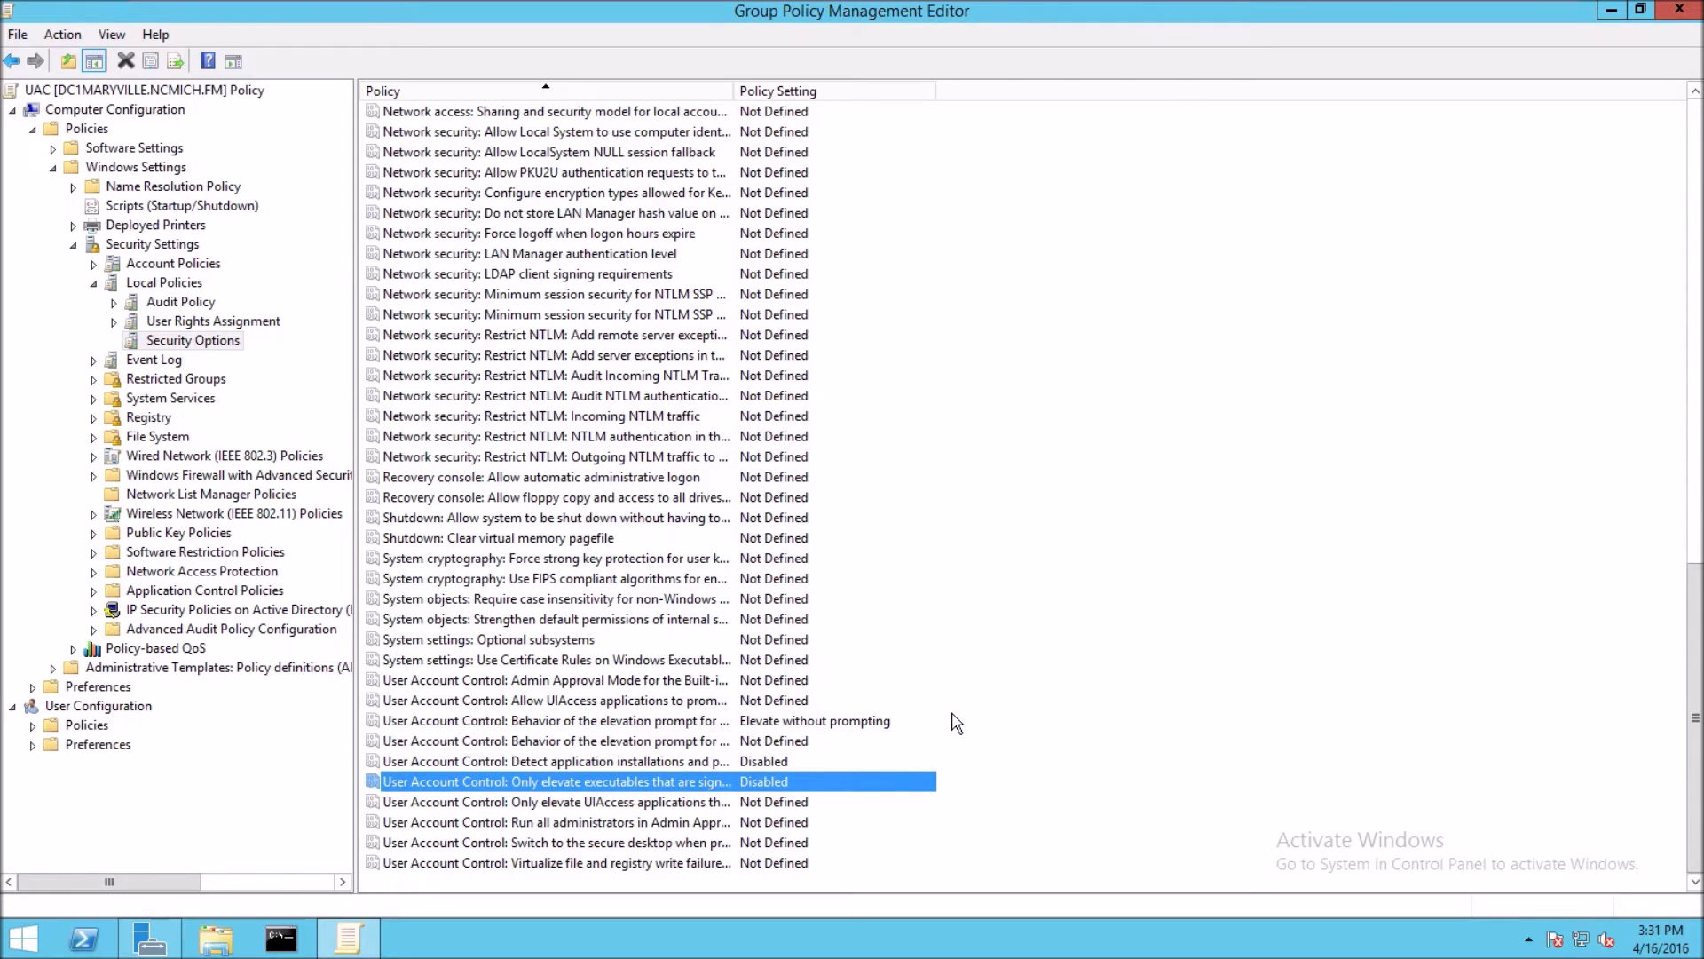
Define the policy "User Account Control: Run all administrators in Admin Approval Mode" as Disabled.
left_click(569, 826)
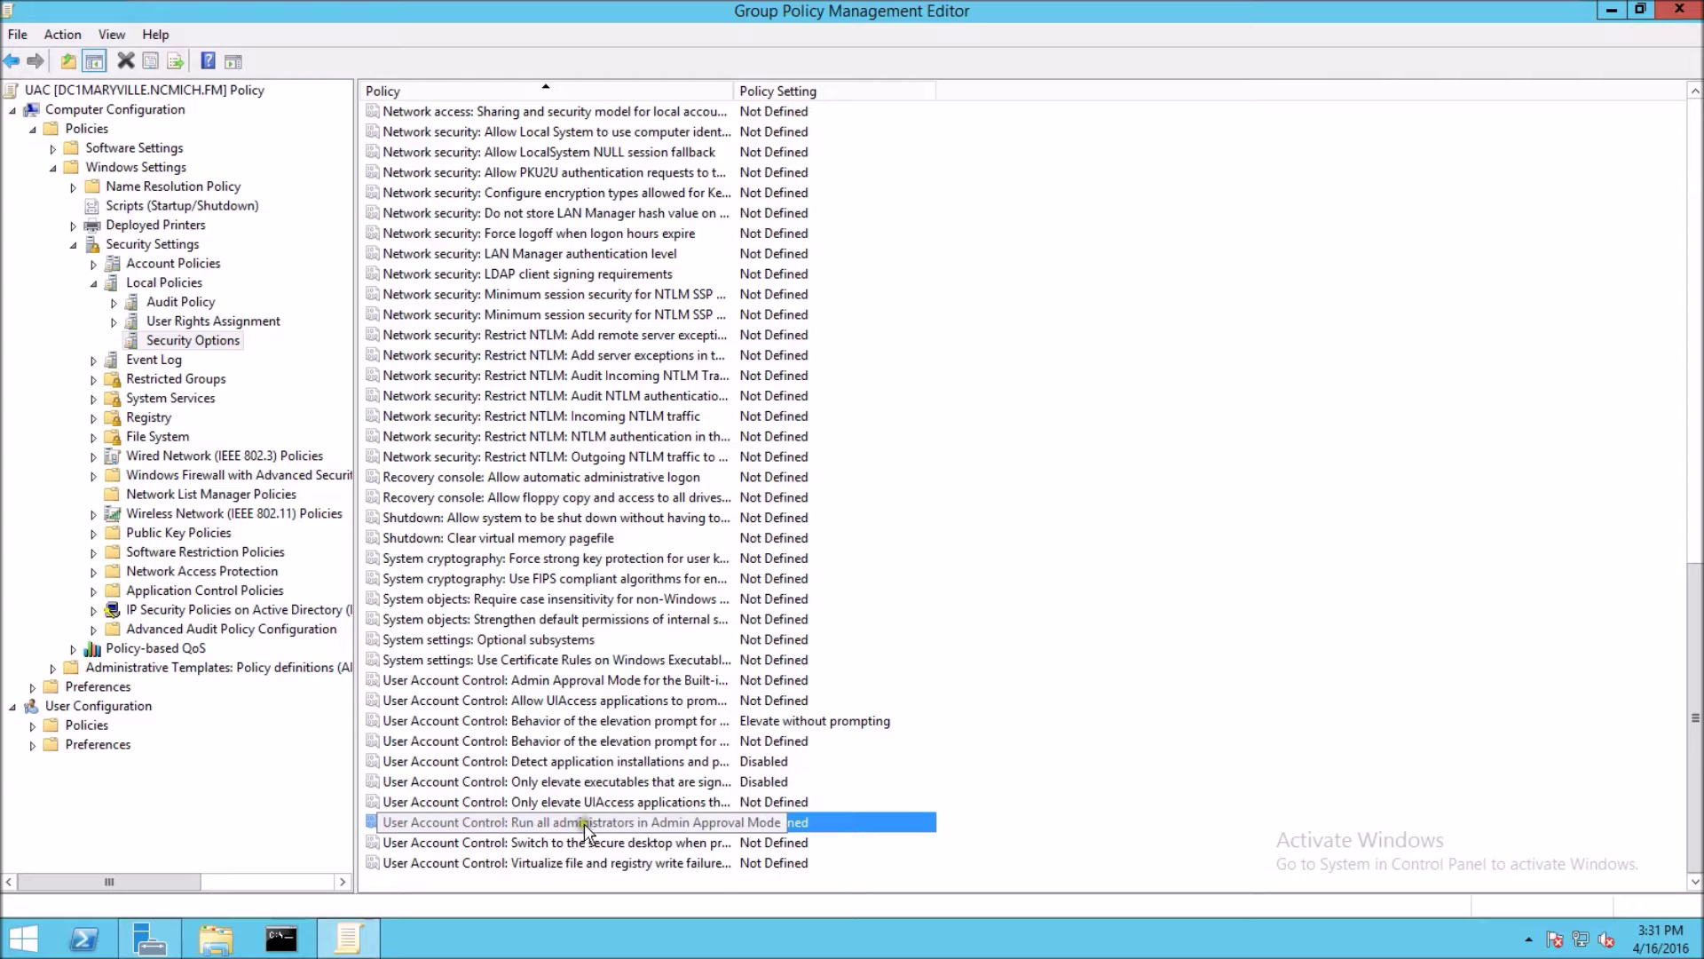
right_click(569, 829)
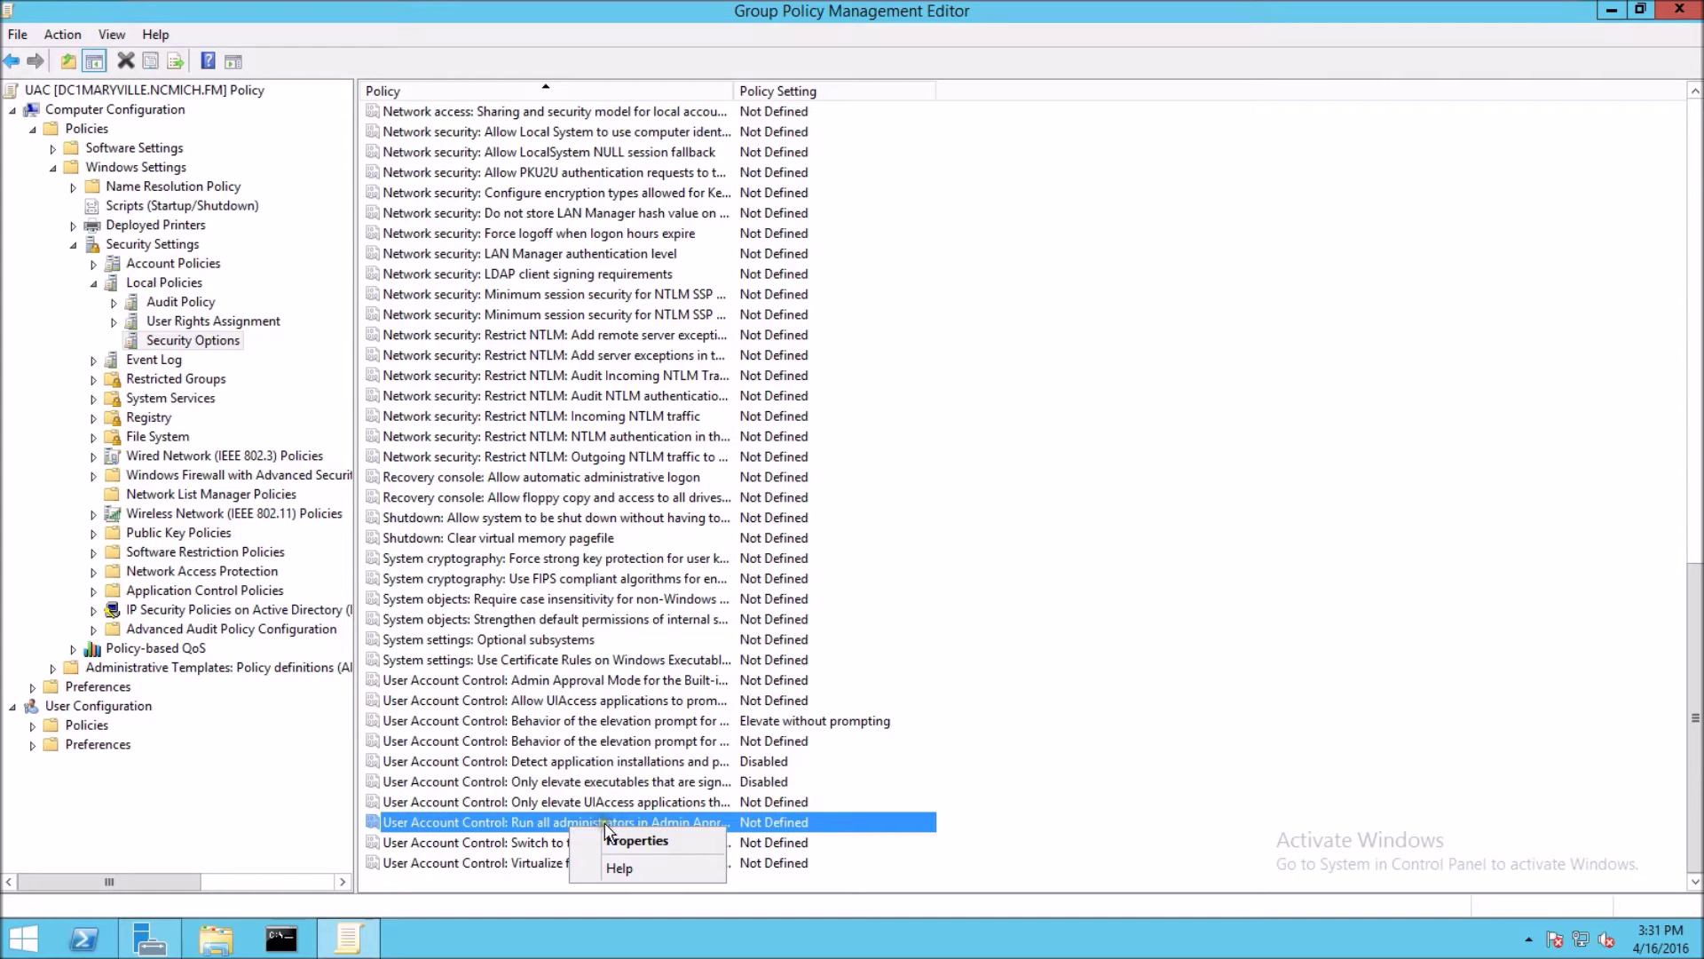
left_click(664, 843)
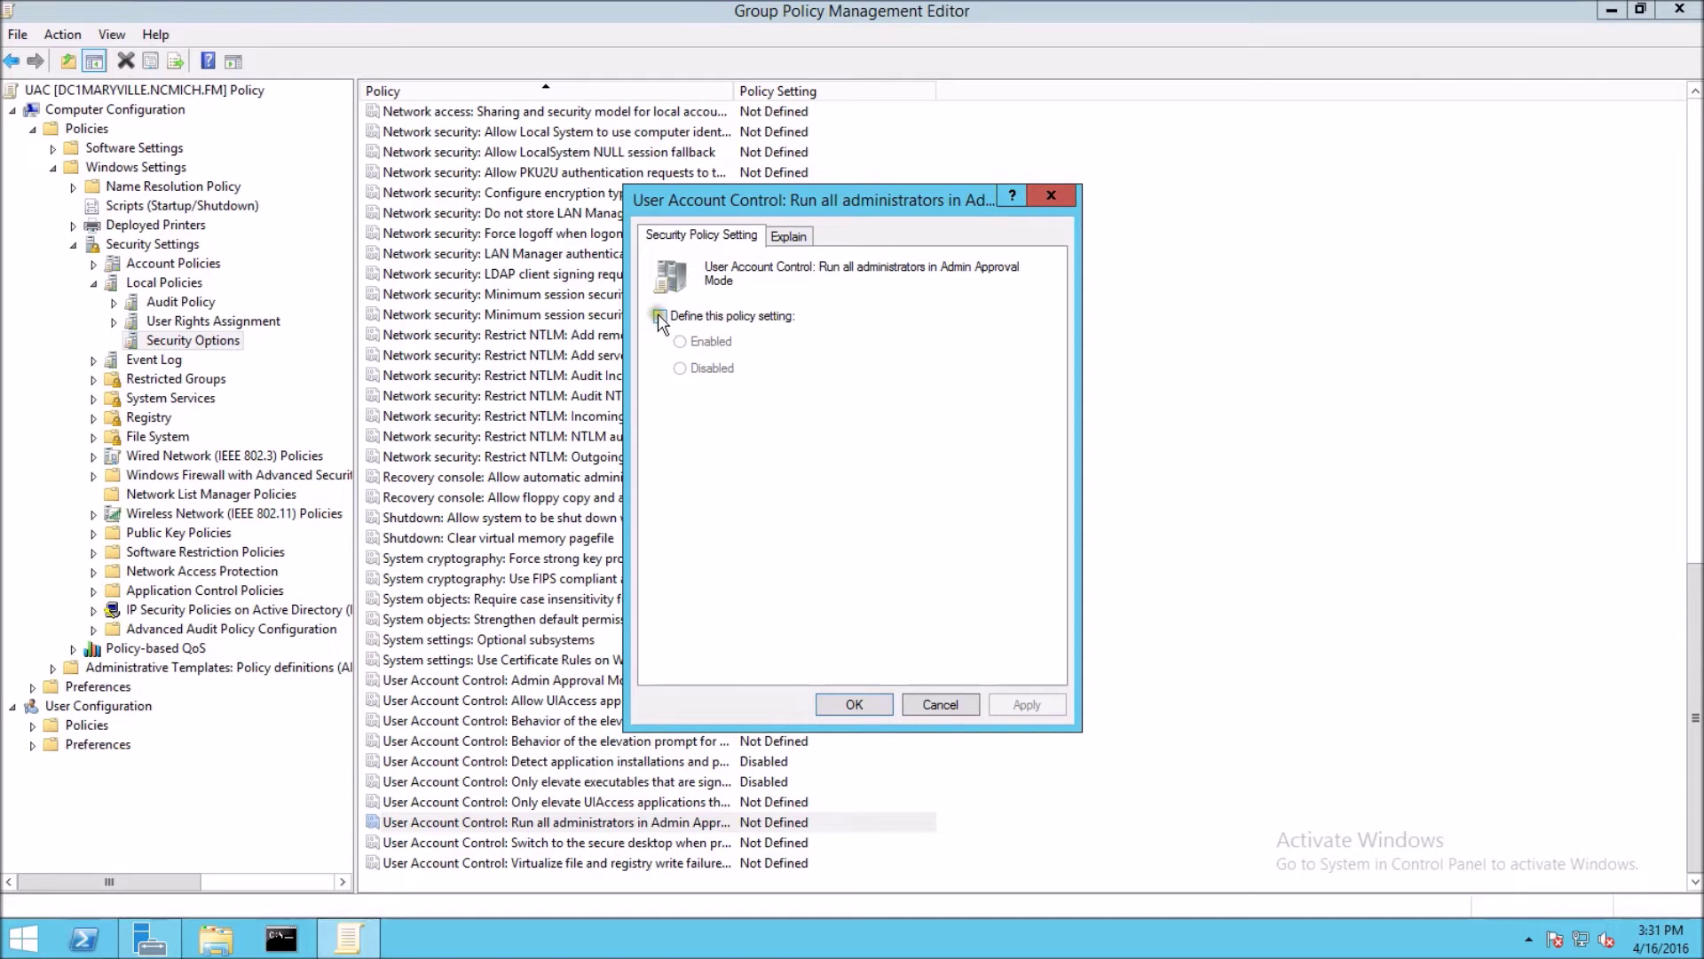
left_click(661, 317)
left_click(661, 317)
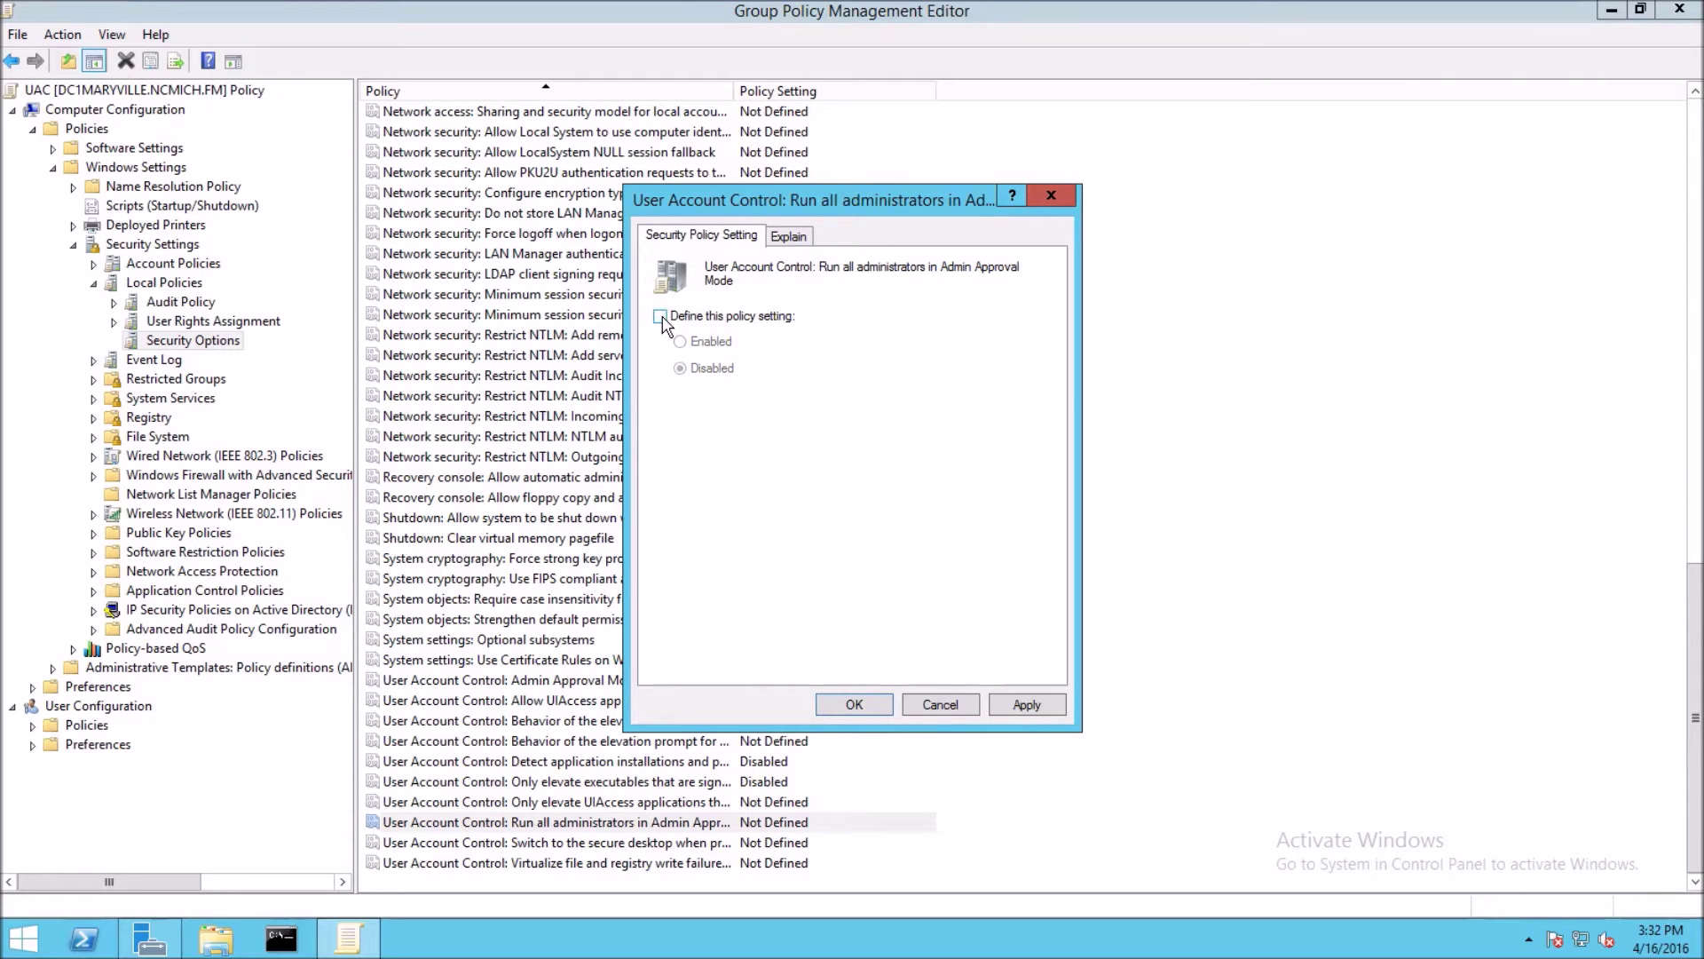
left_click(660, 317)
left_click(1027, 705)
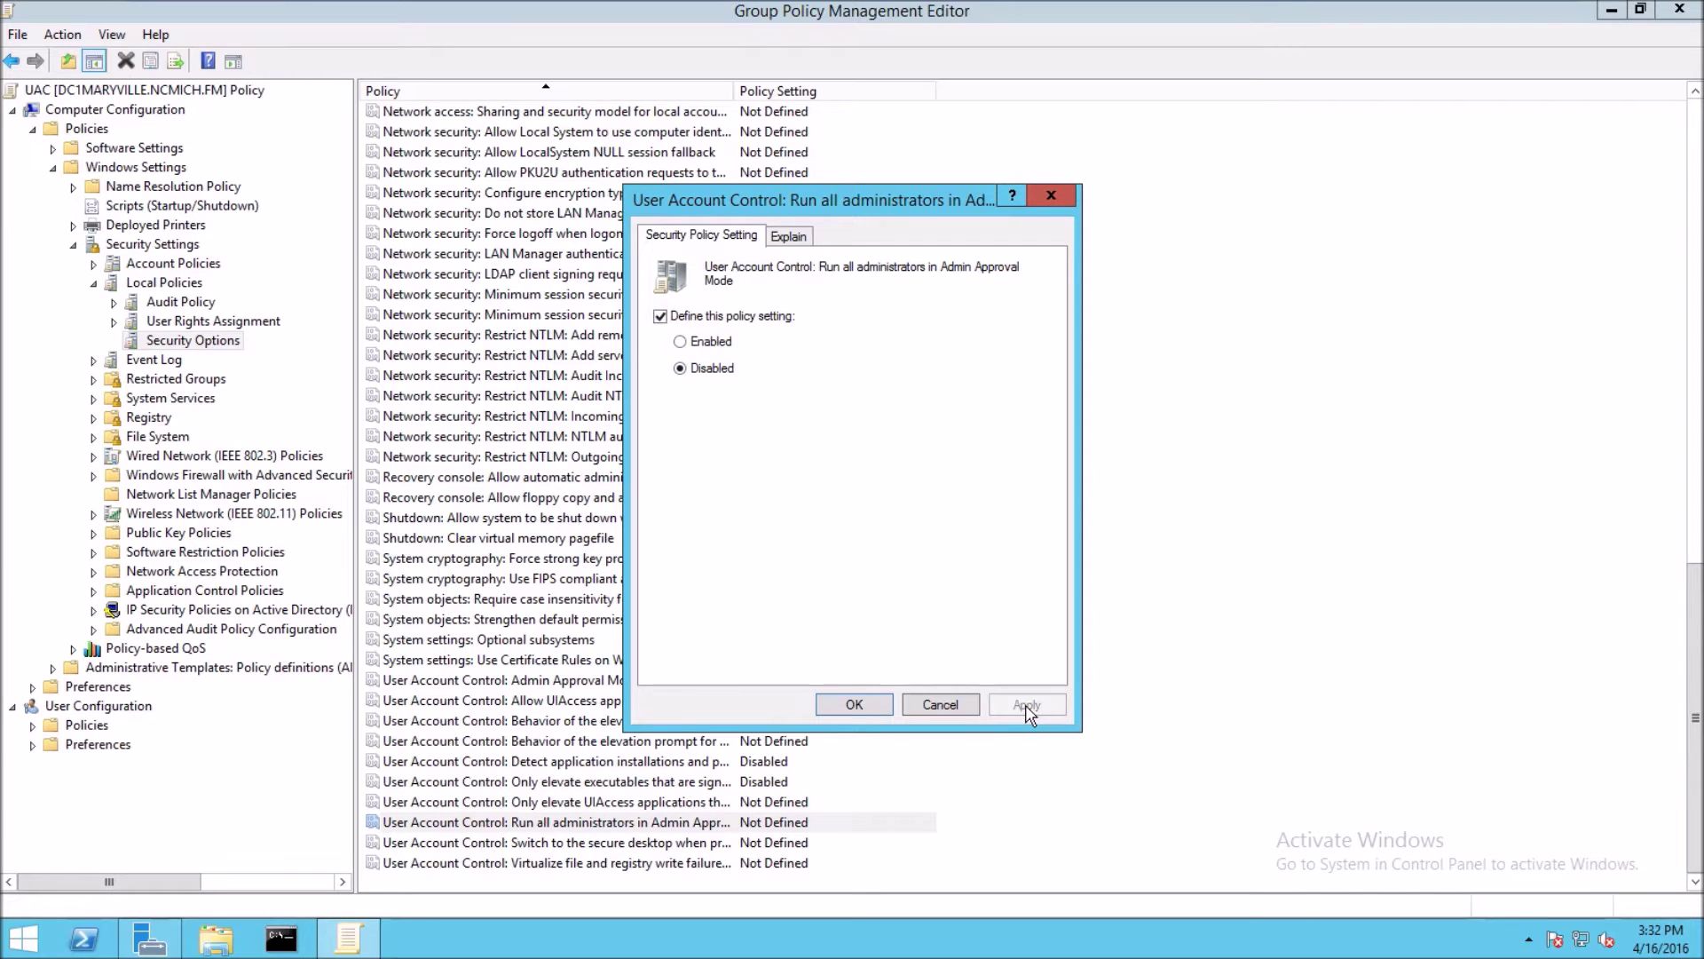
left_click(854, 705)
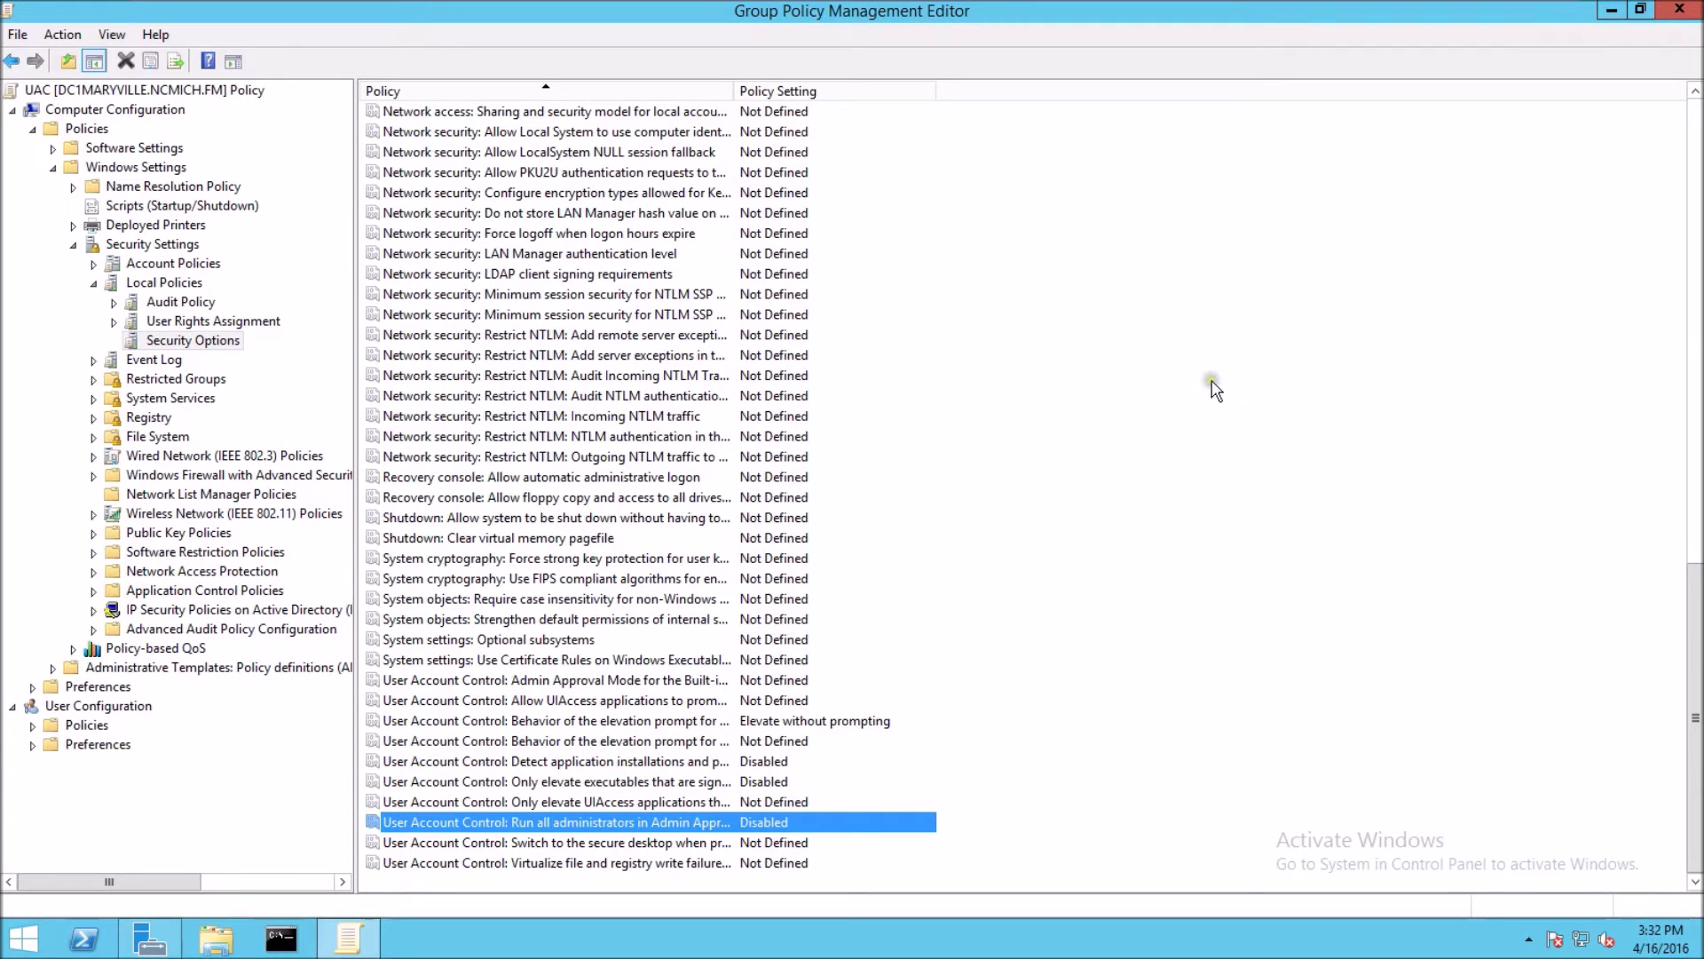
Close the UAC policy editor and open Group Policy Management from Server Manager.
left_click(1681, 15)
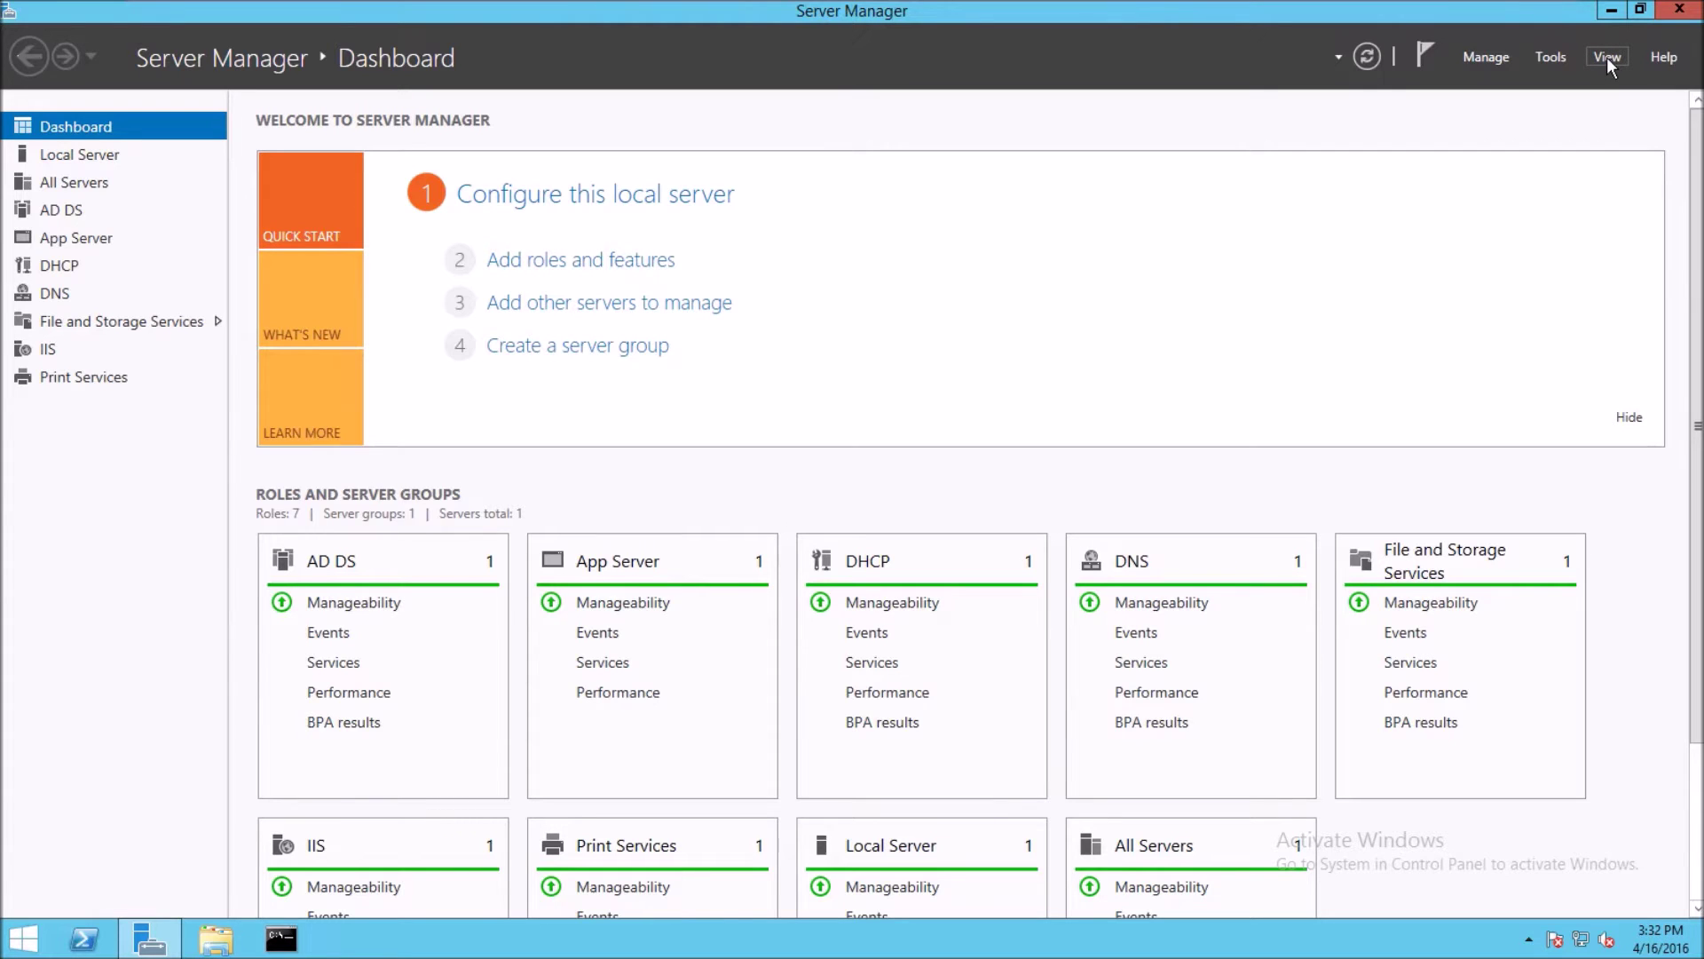
left_click(1606, 57)
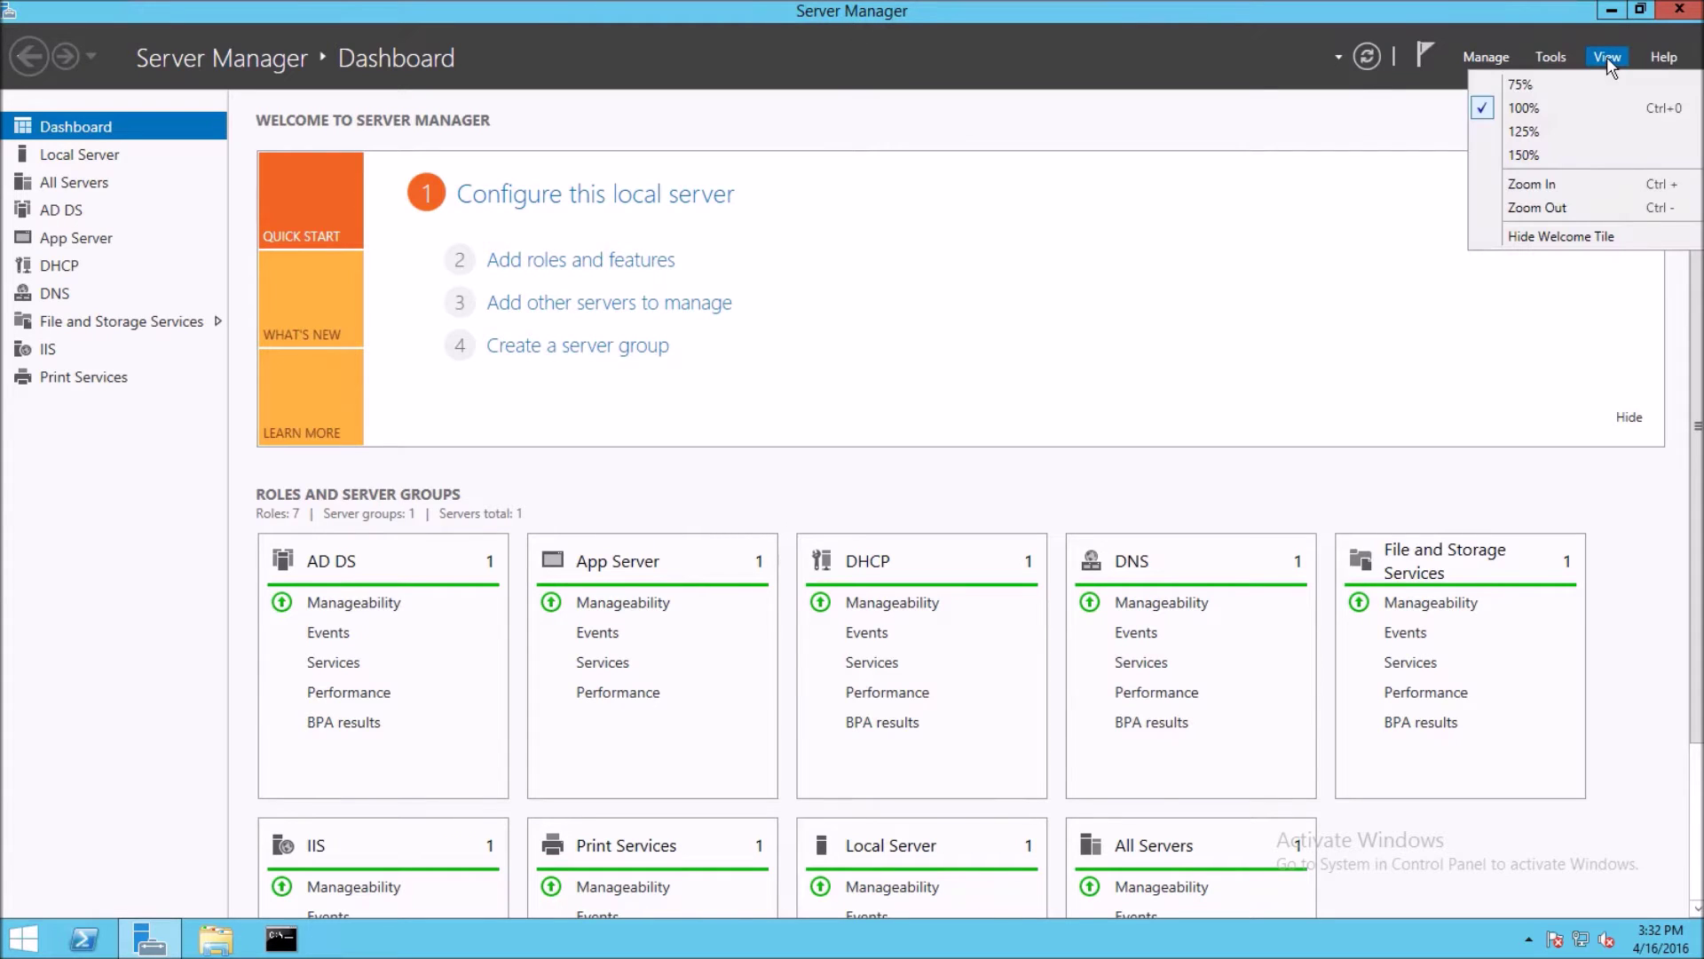
left_click(1559, 59)
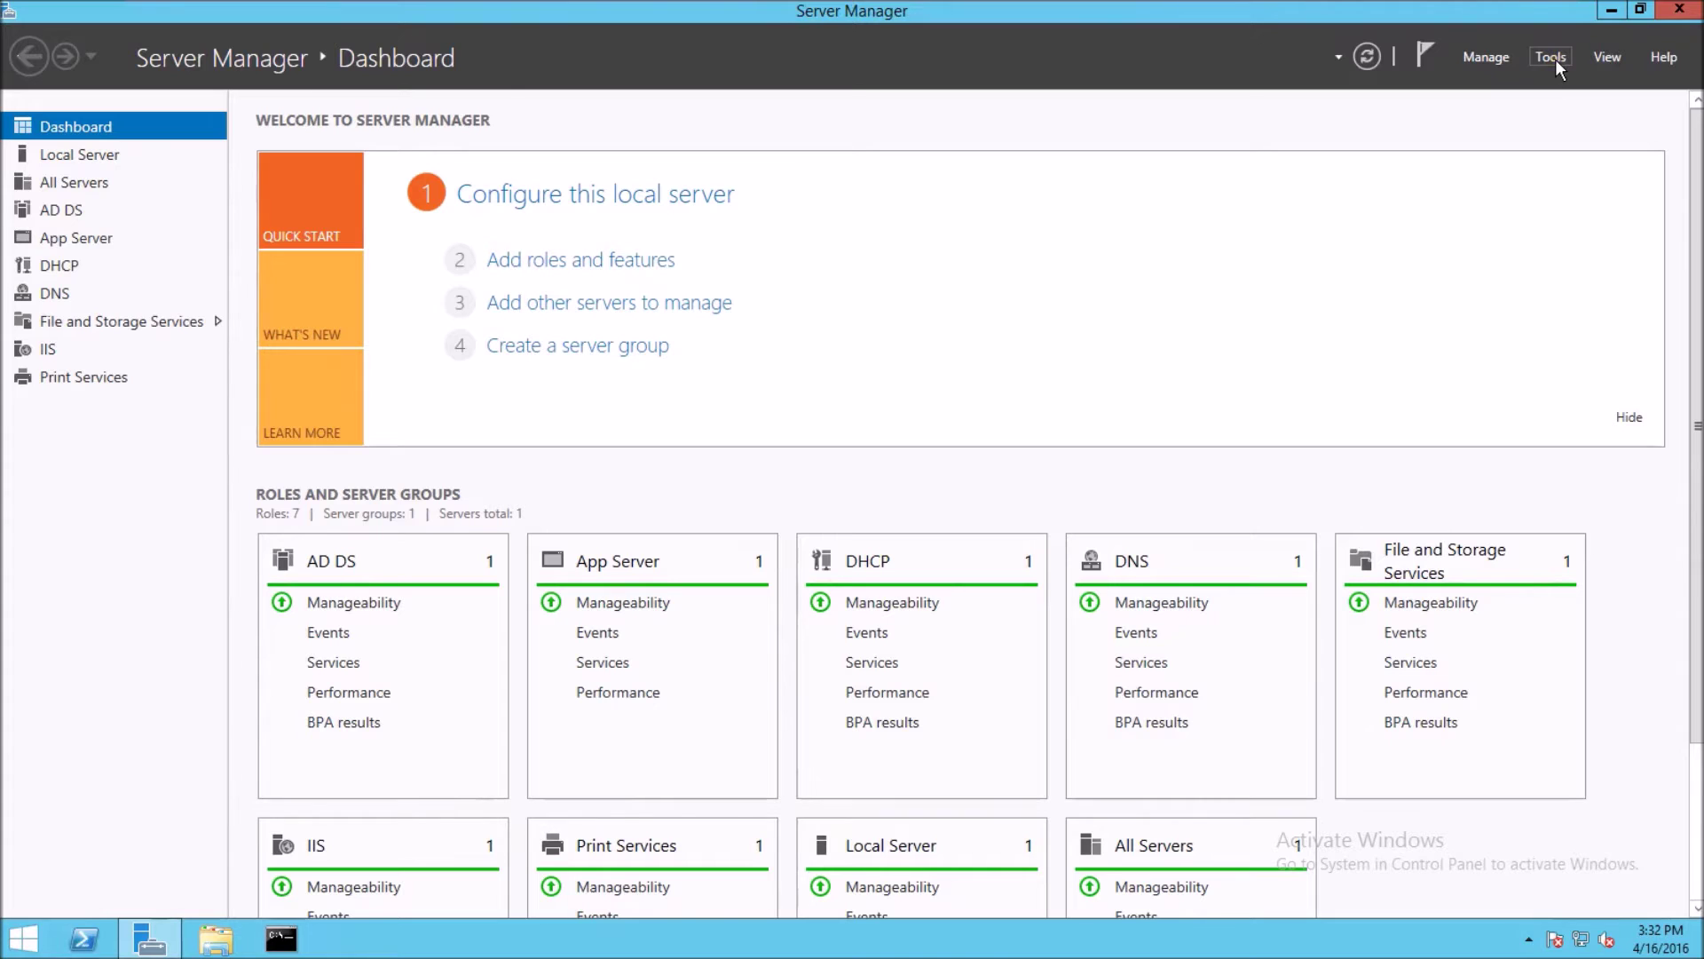
left_click(1548, 59)
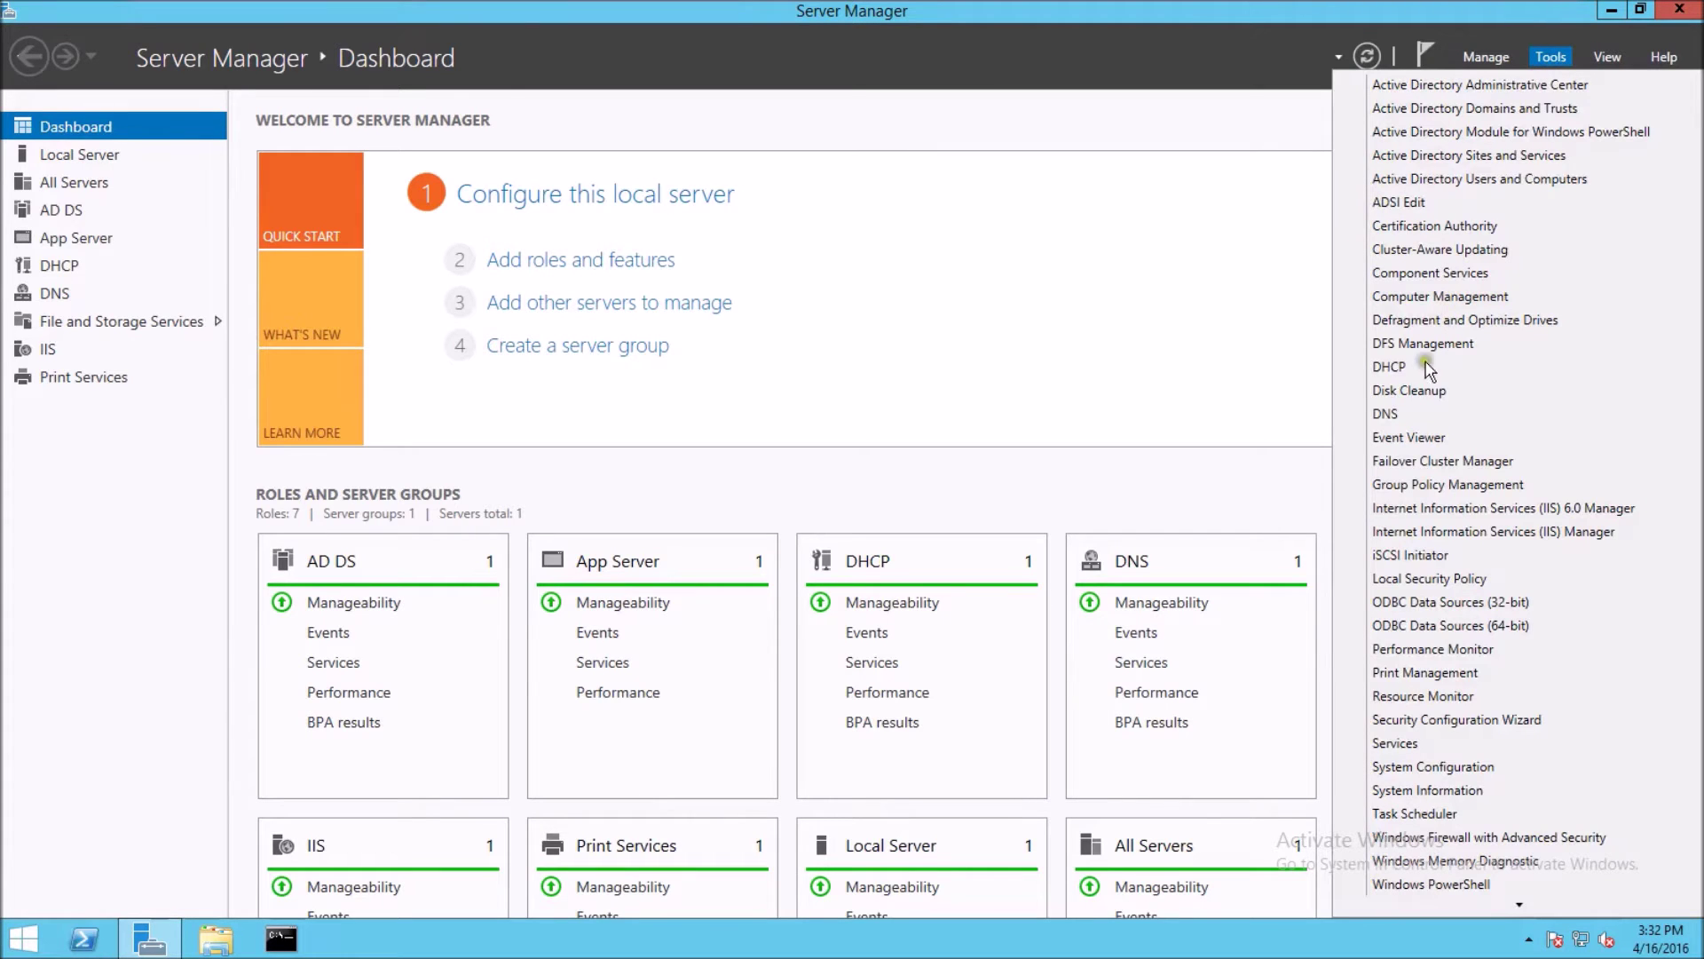
left_click(1426, 486)
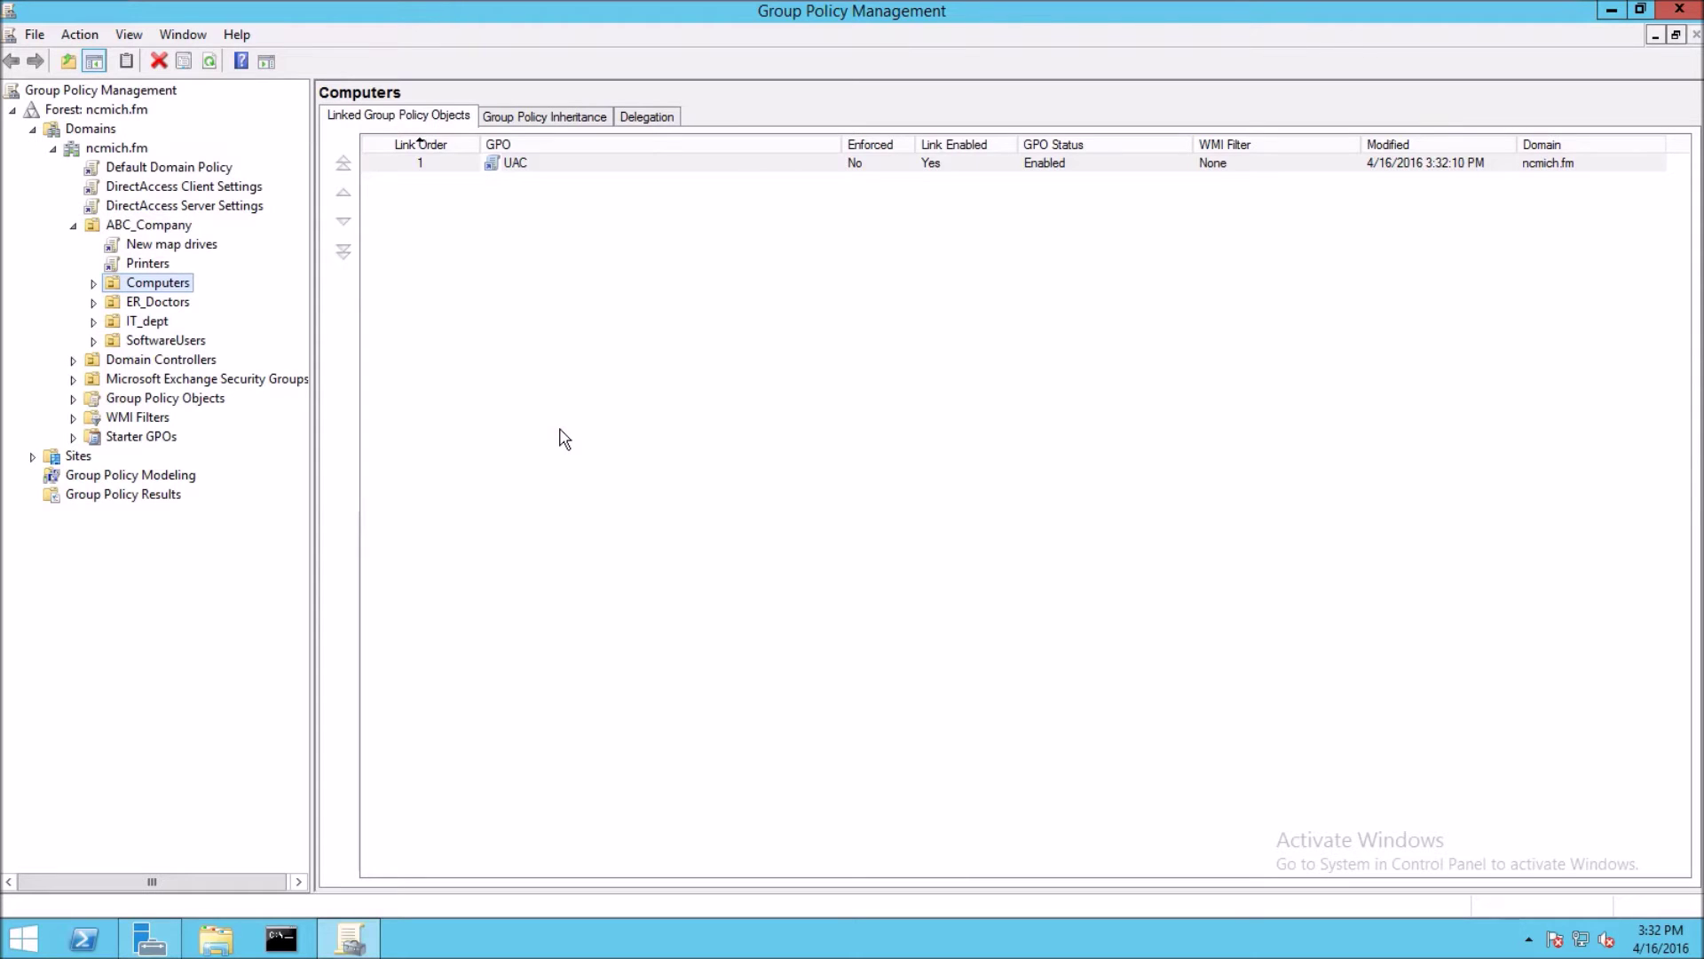
Create a GPO named "Software deploy" and link it to the Computers organizational unit under ABC_Company.
left_click(159, 341)
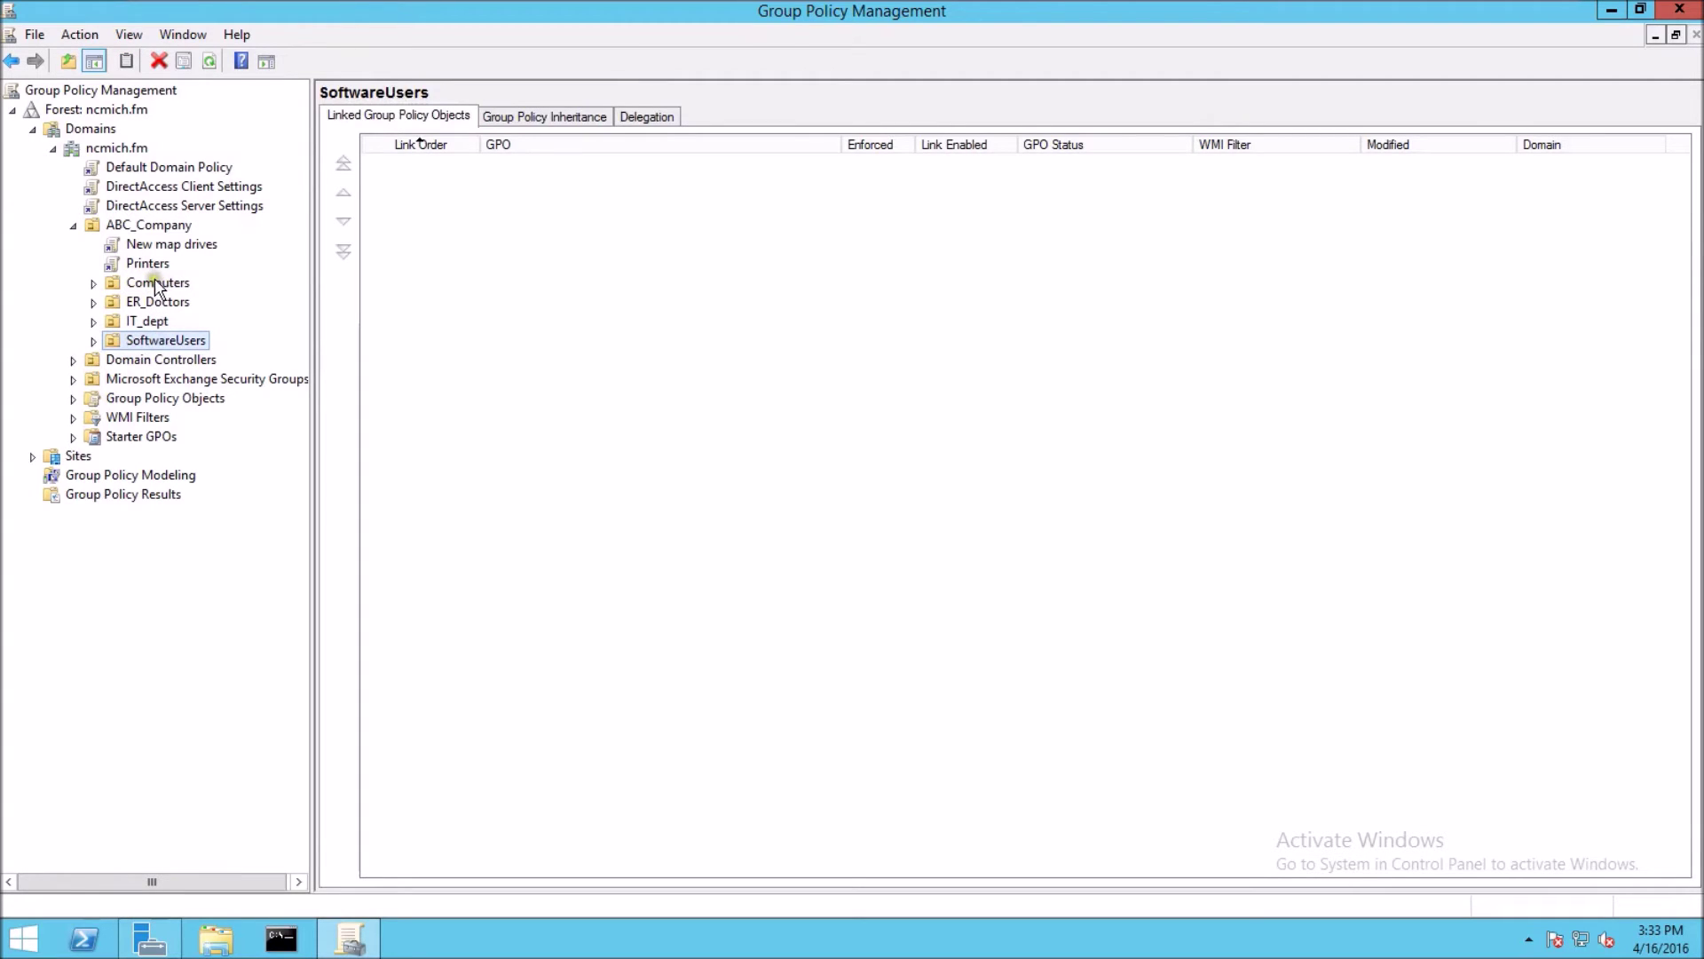
left_click(156, 286)
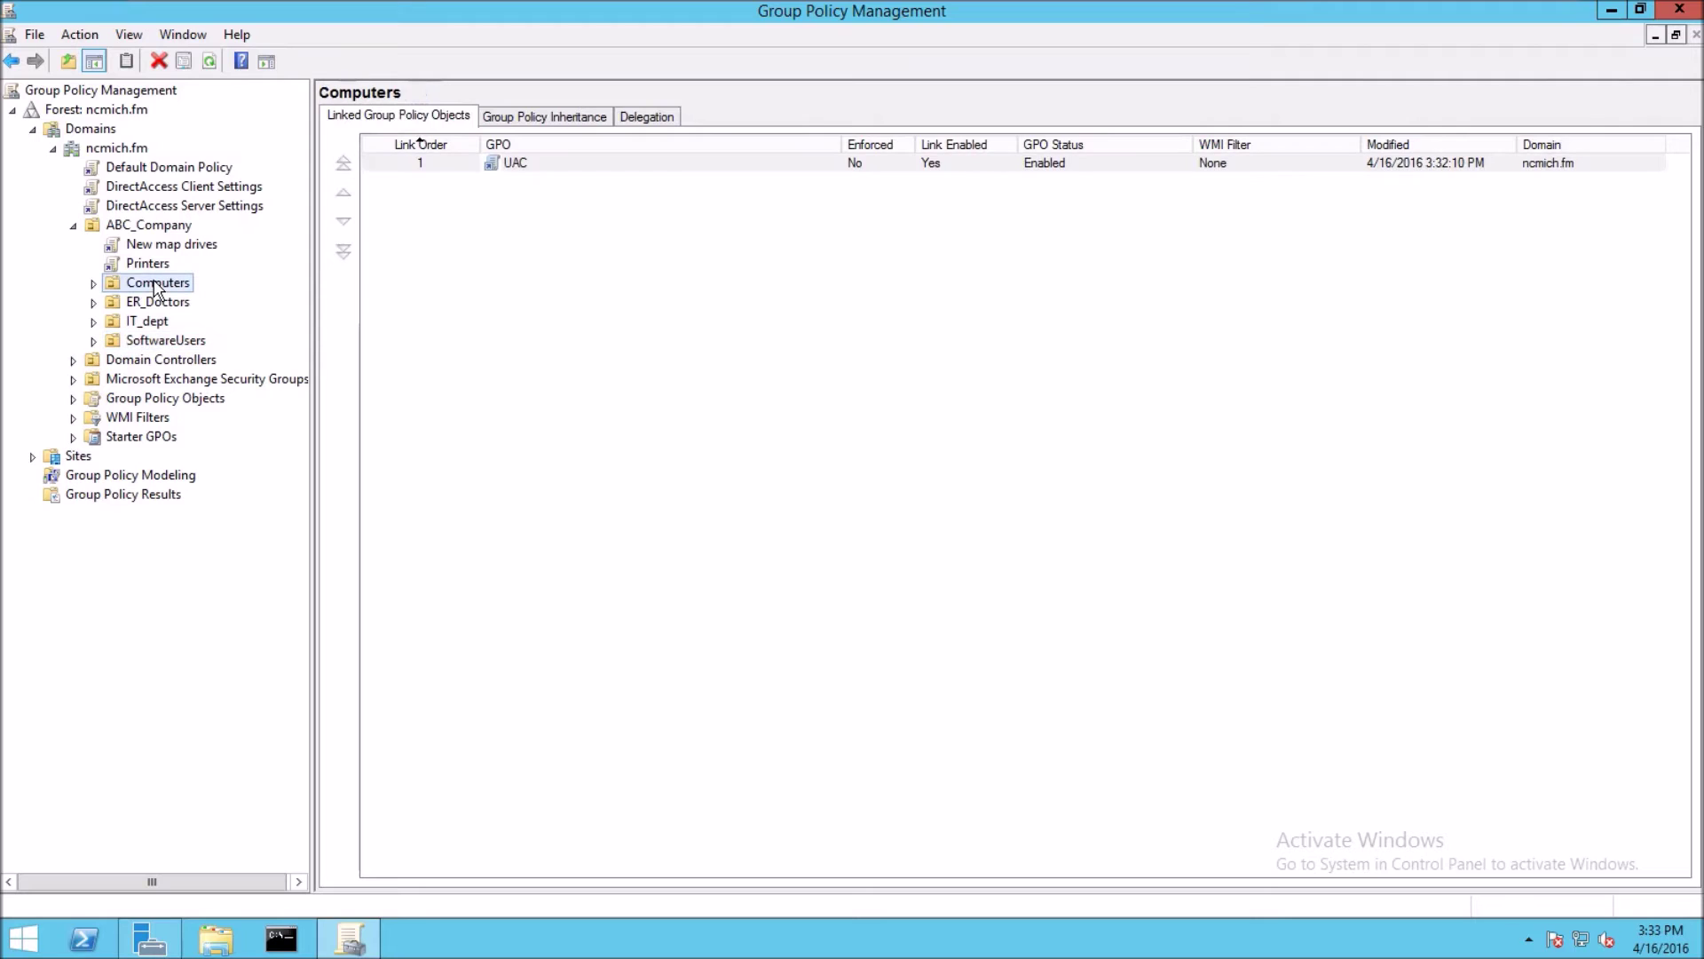
right_click(157, 287)
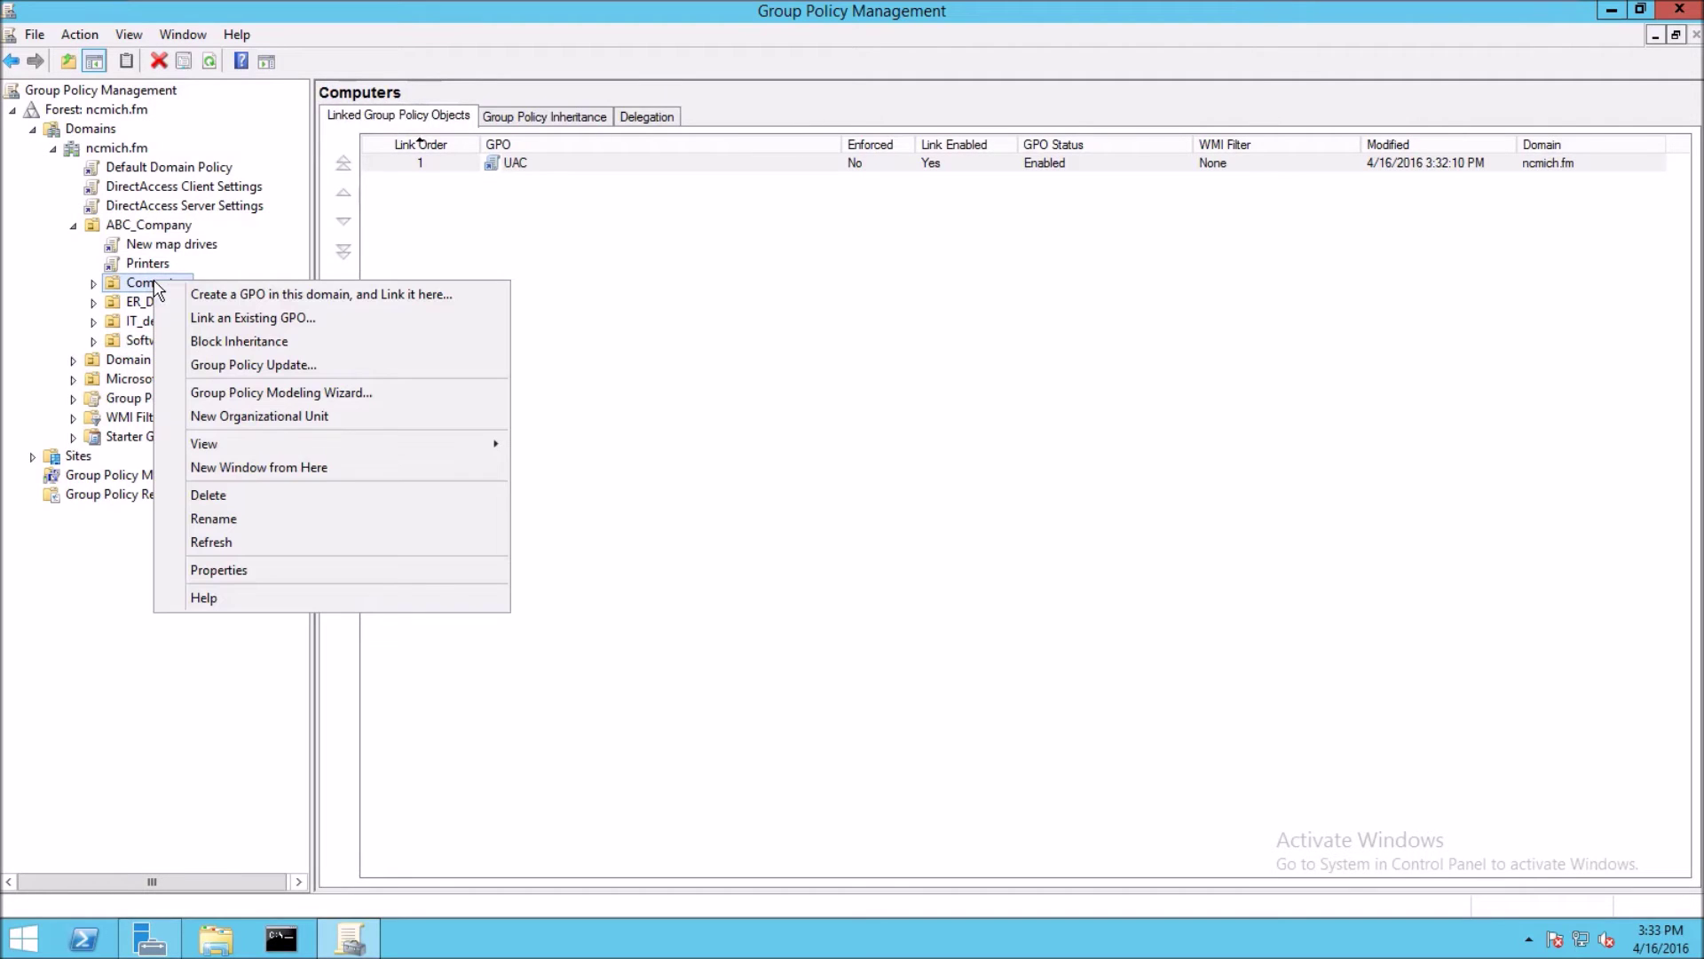
left_click(344, 298)
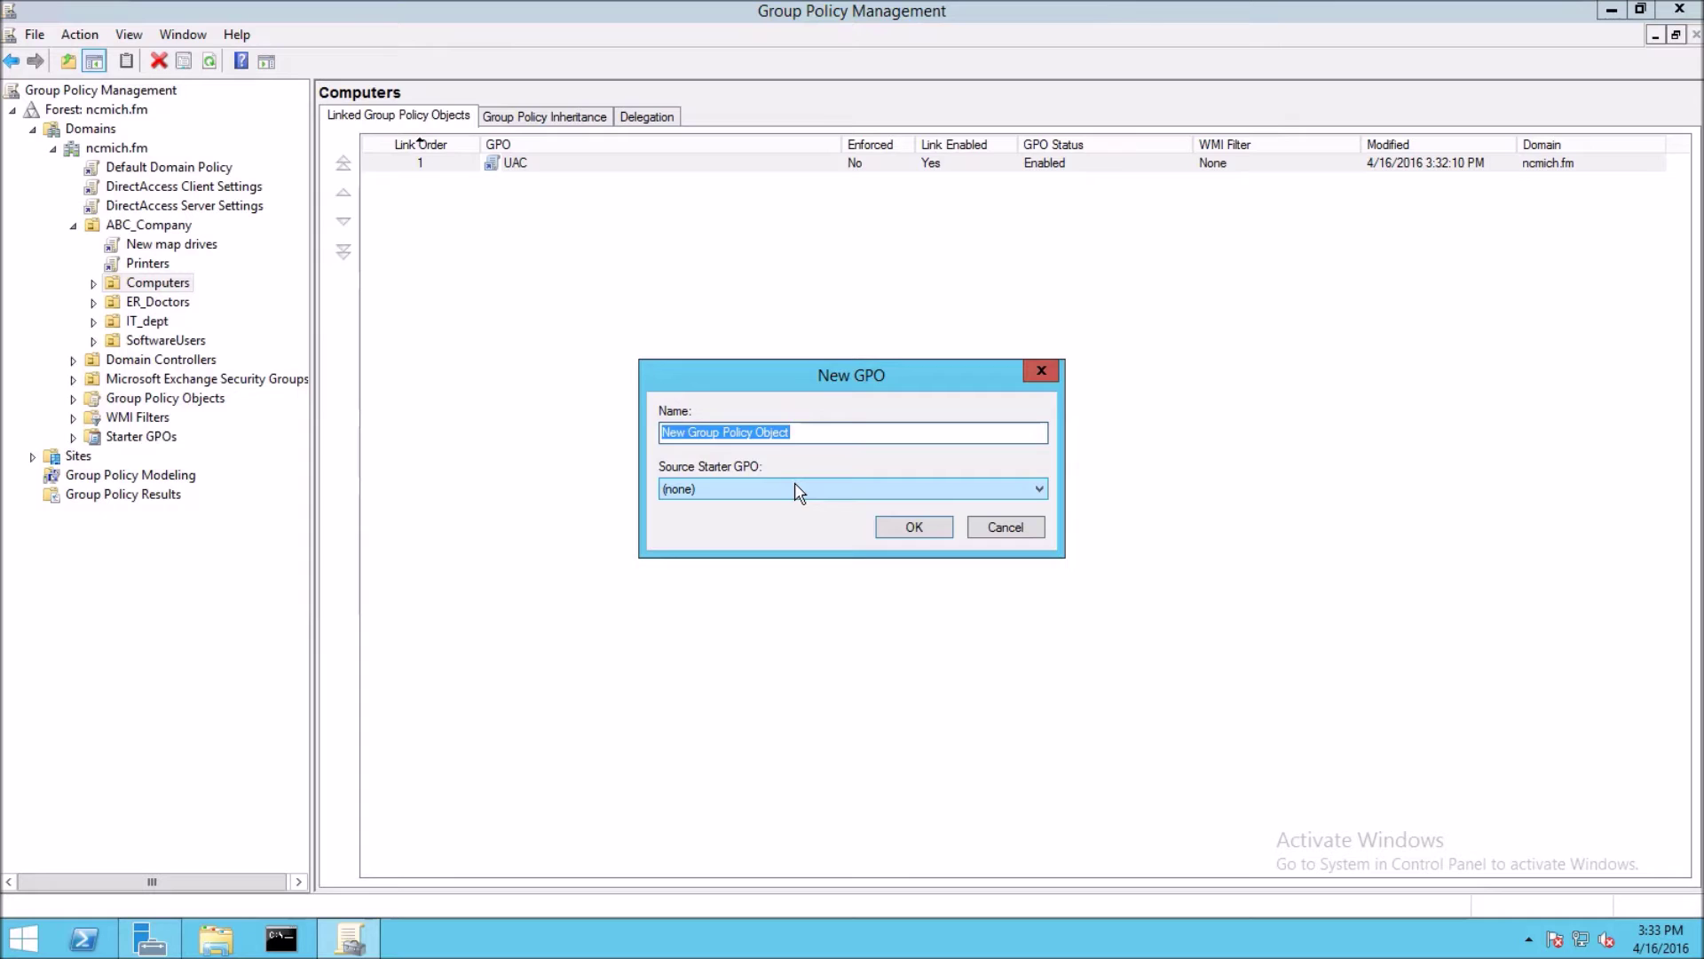
type("Soft")
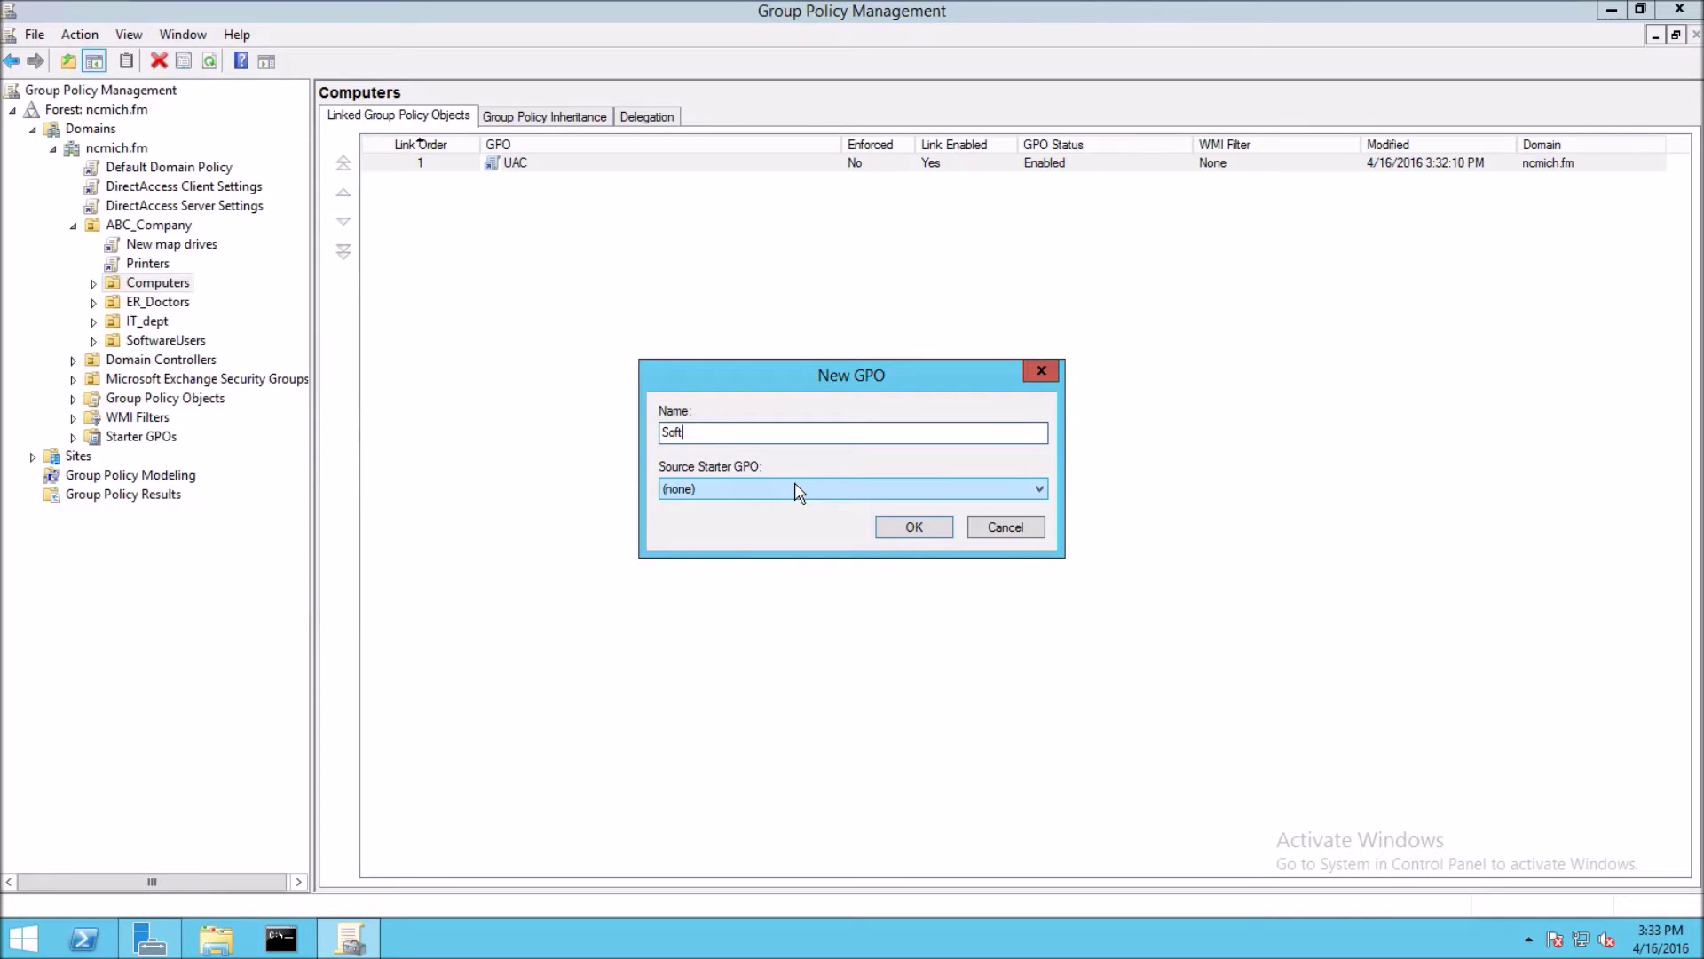
type("ware deploy")
left_click(912, 526)
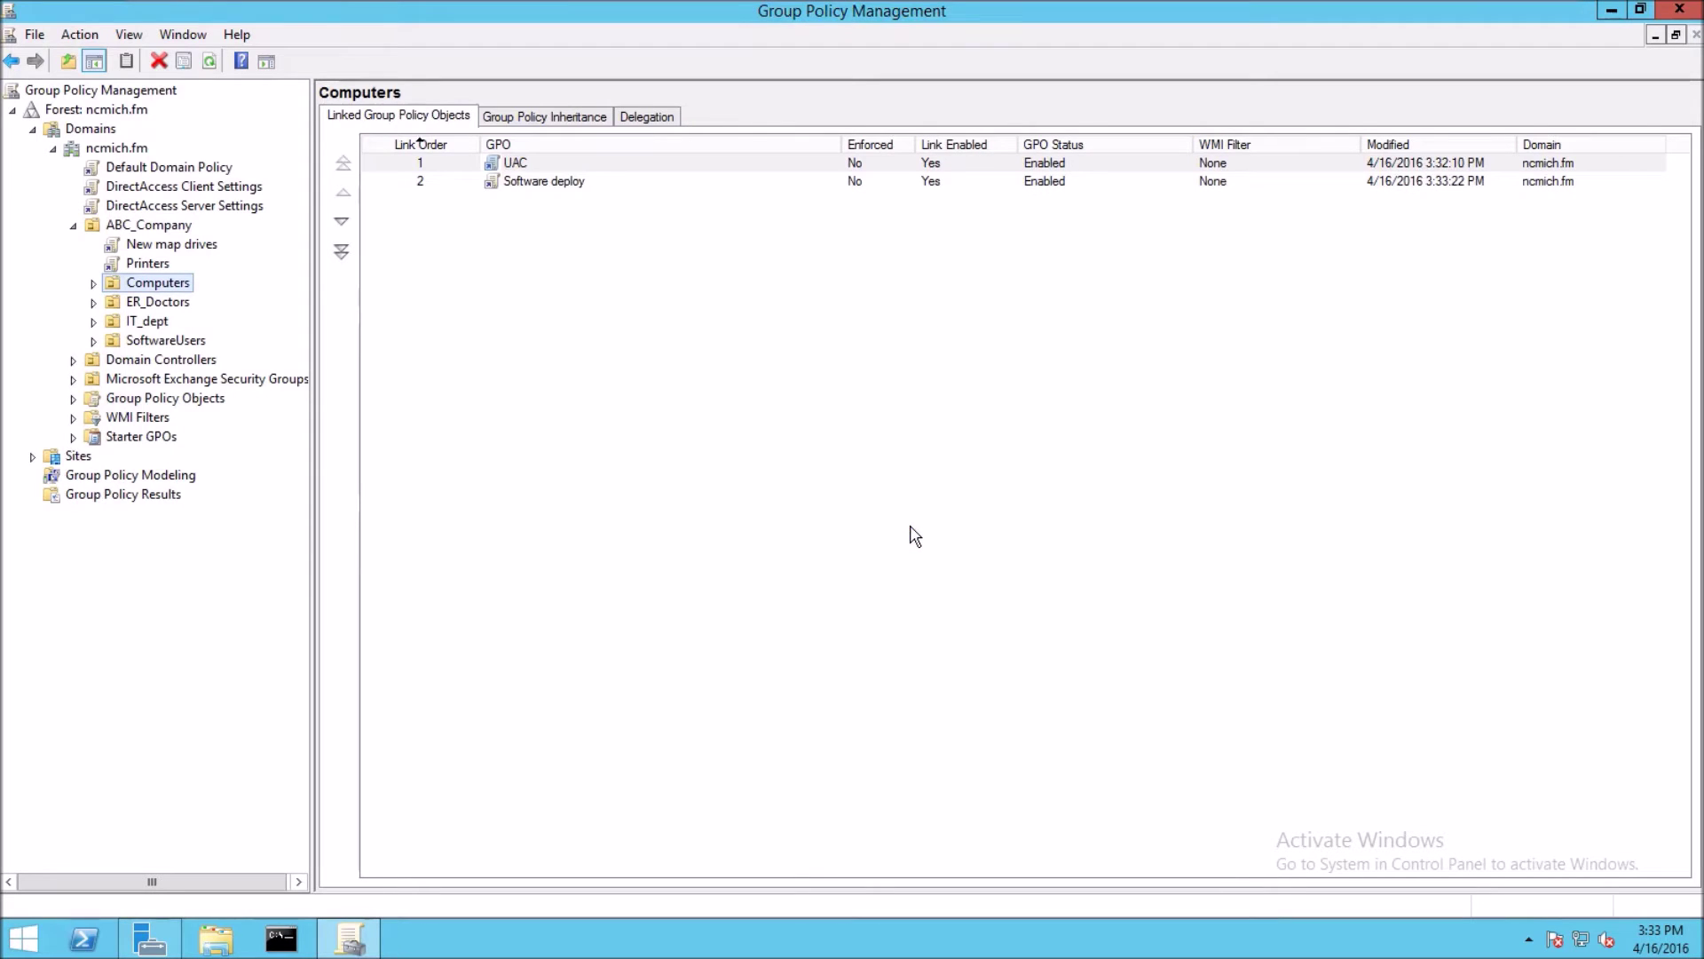
Open the Software deploy GPO under Computers for editing in a maximized Group Policy Management Editor window.
left_click(93, 285)
left_click(192, 303)
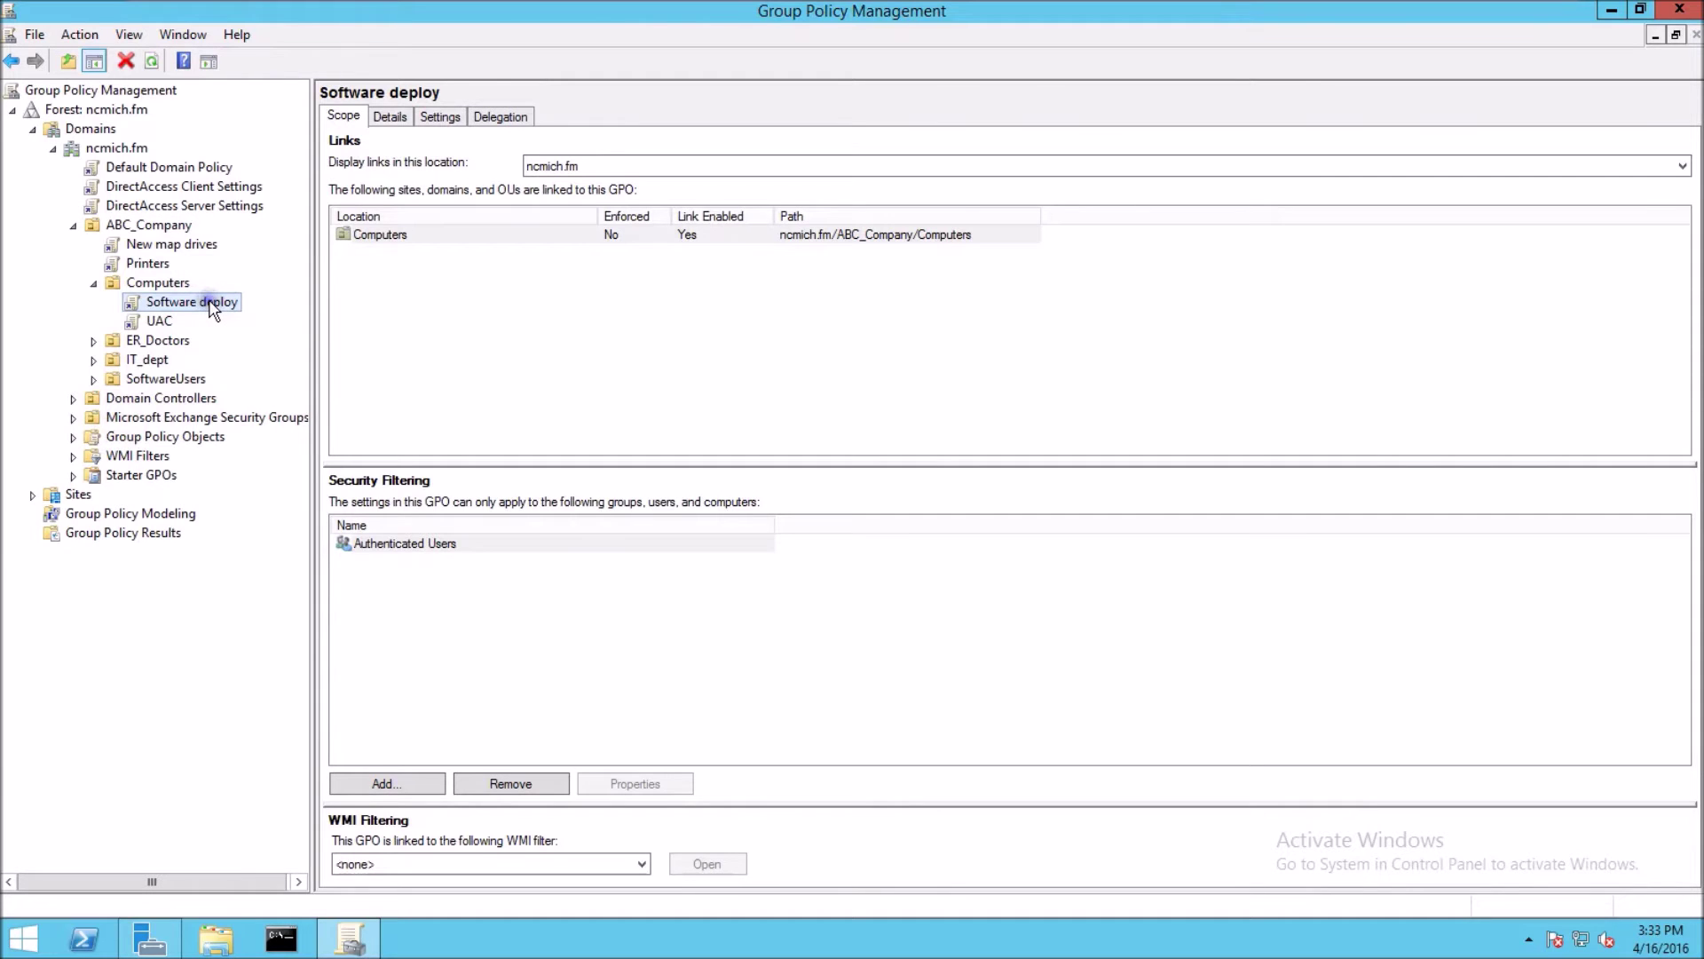
right_click(210, 304)
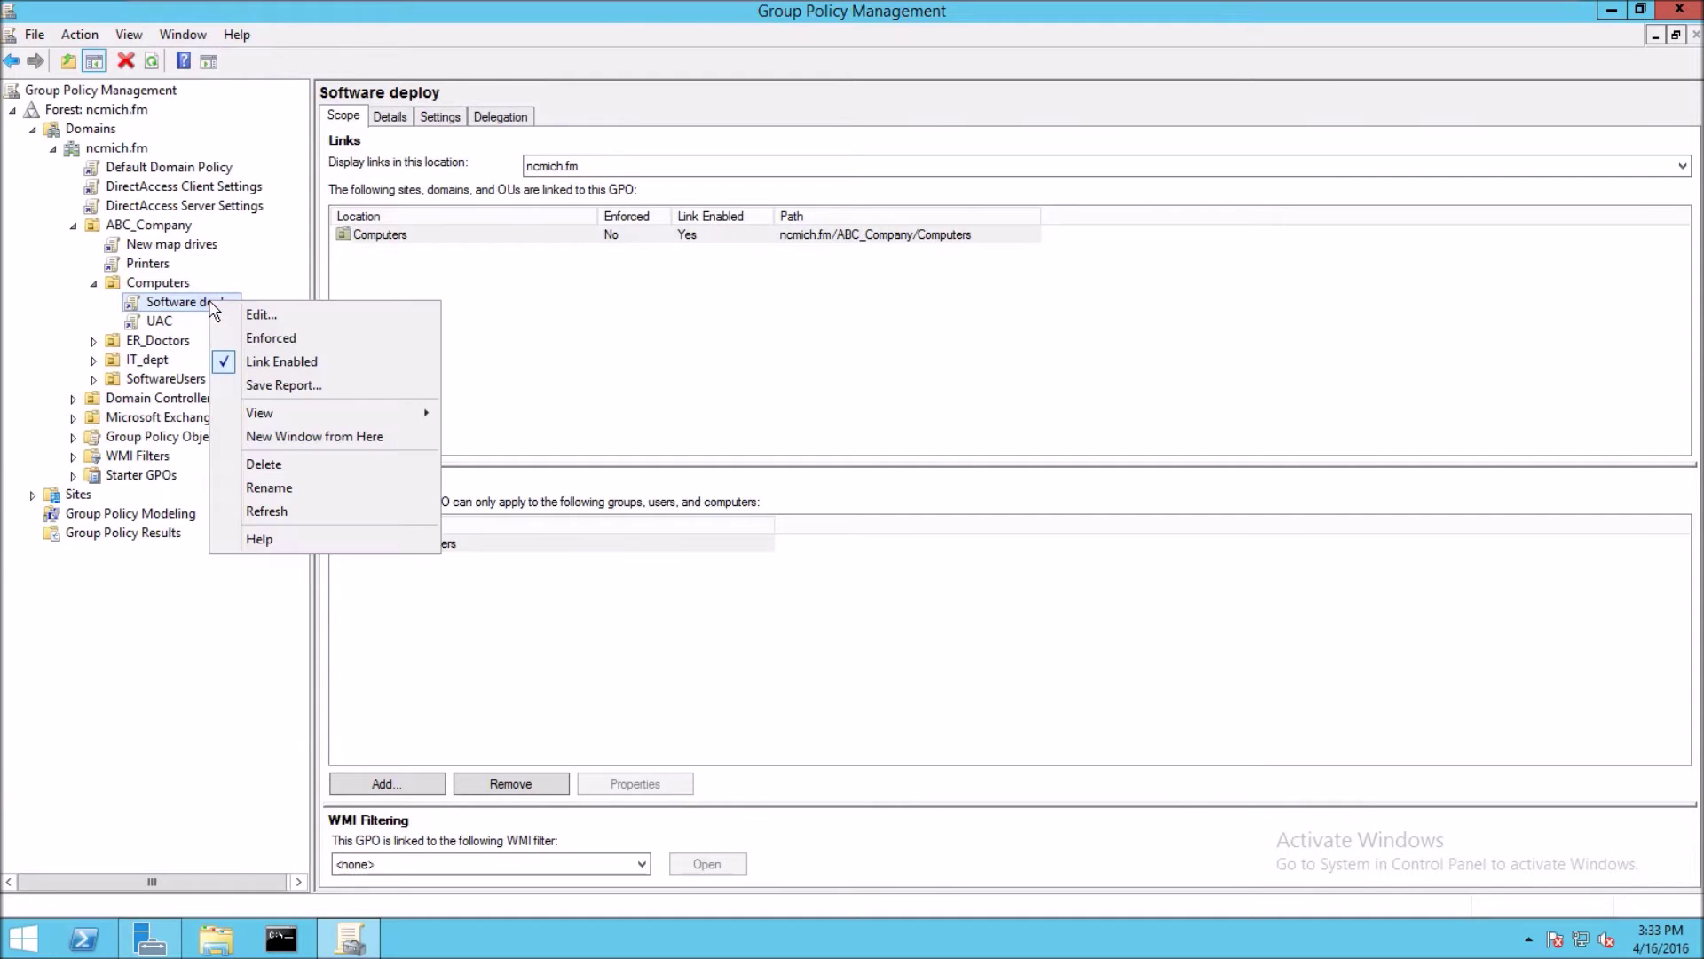
left_click(262, 318)
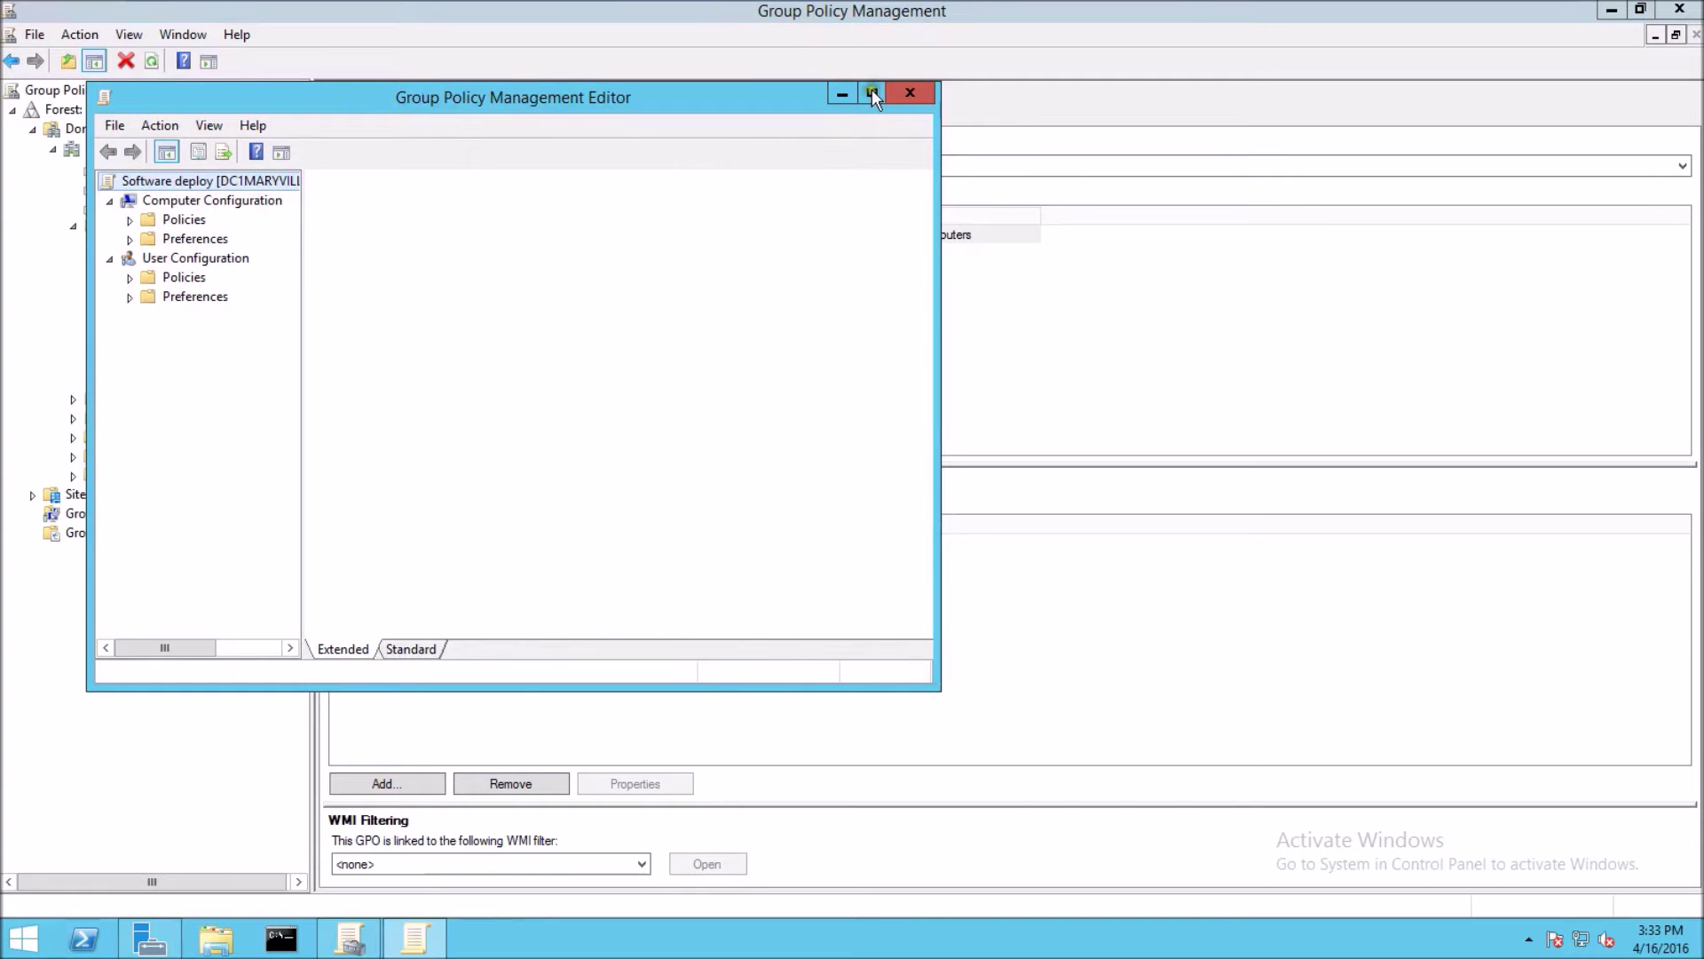
left_click(871, 93)
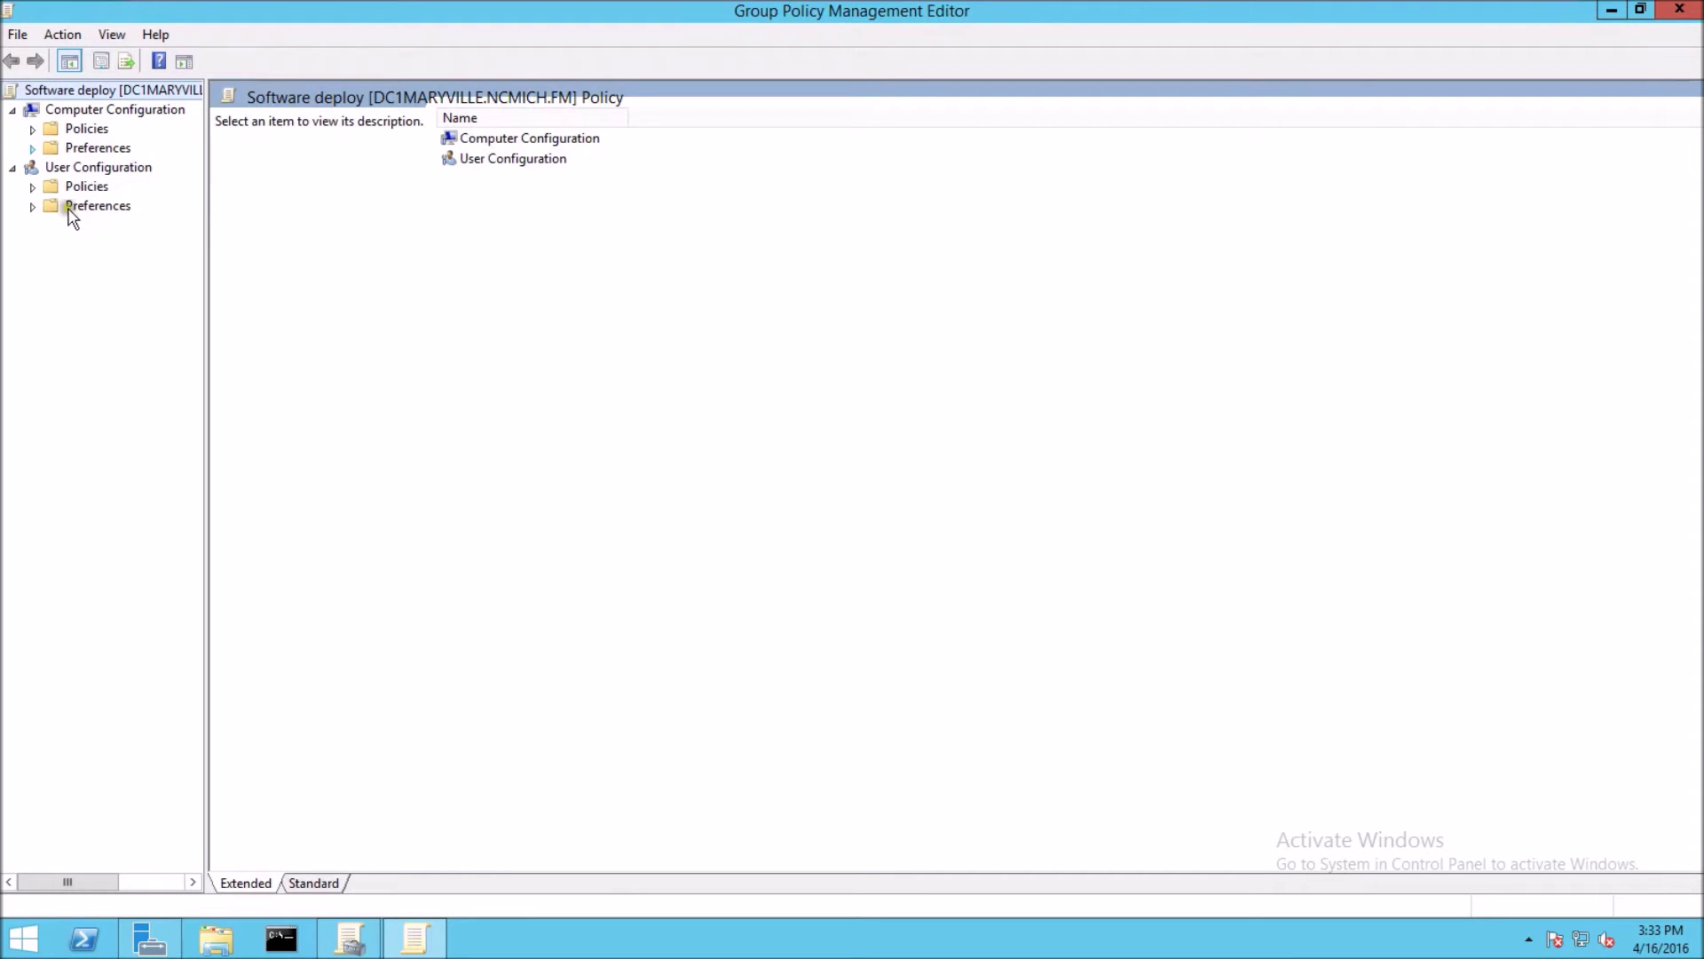
Add the 7z1514-x64 package from the DC2knoxville Software share to the computer Software installation policy, with Assigned as the deployment method.
left_click(32, 130)
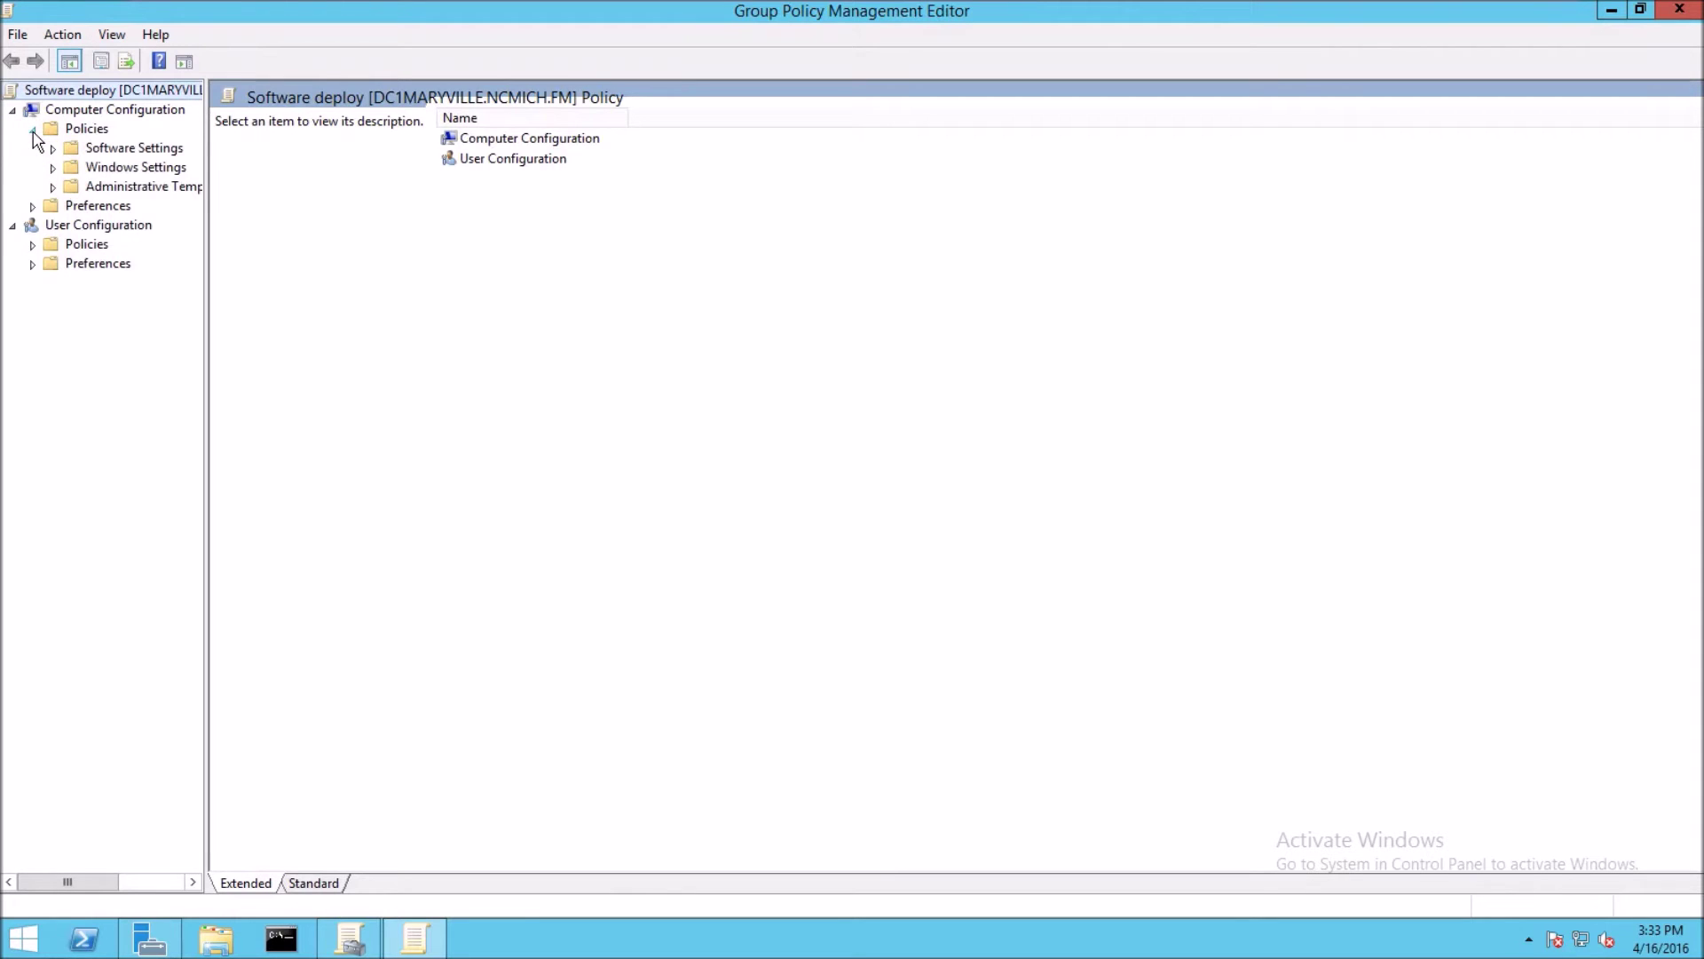
left_click(53, 149)
left_click(153, 169)
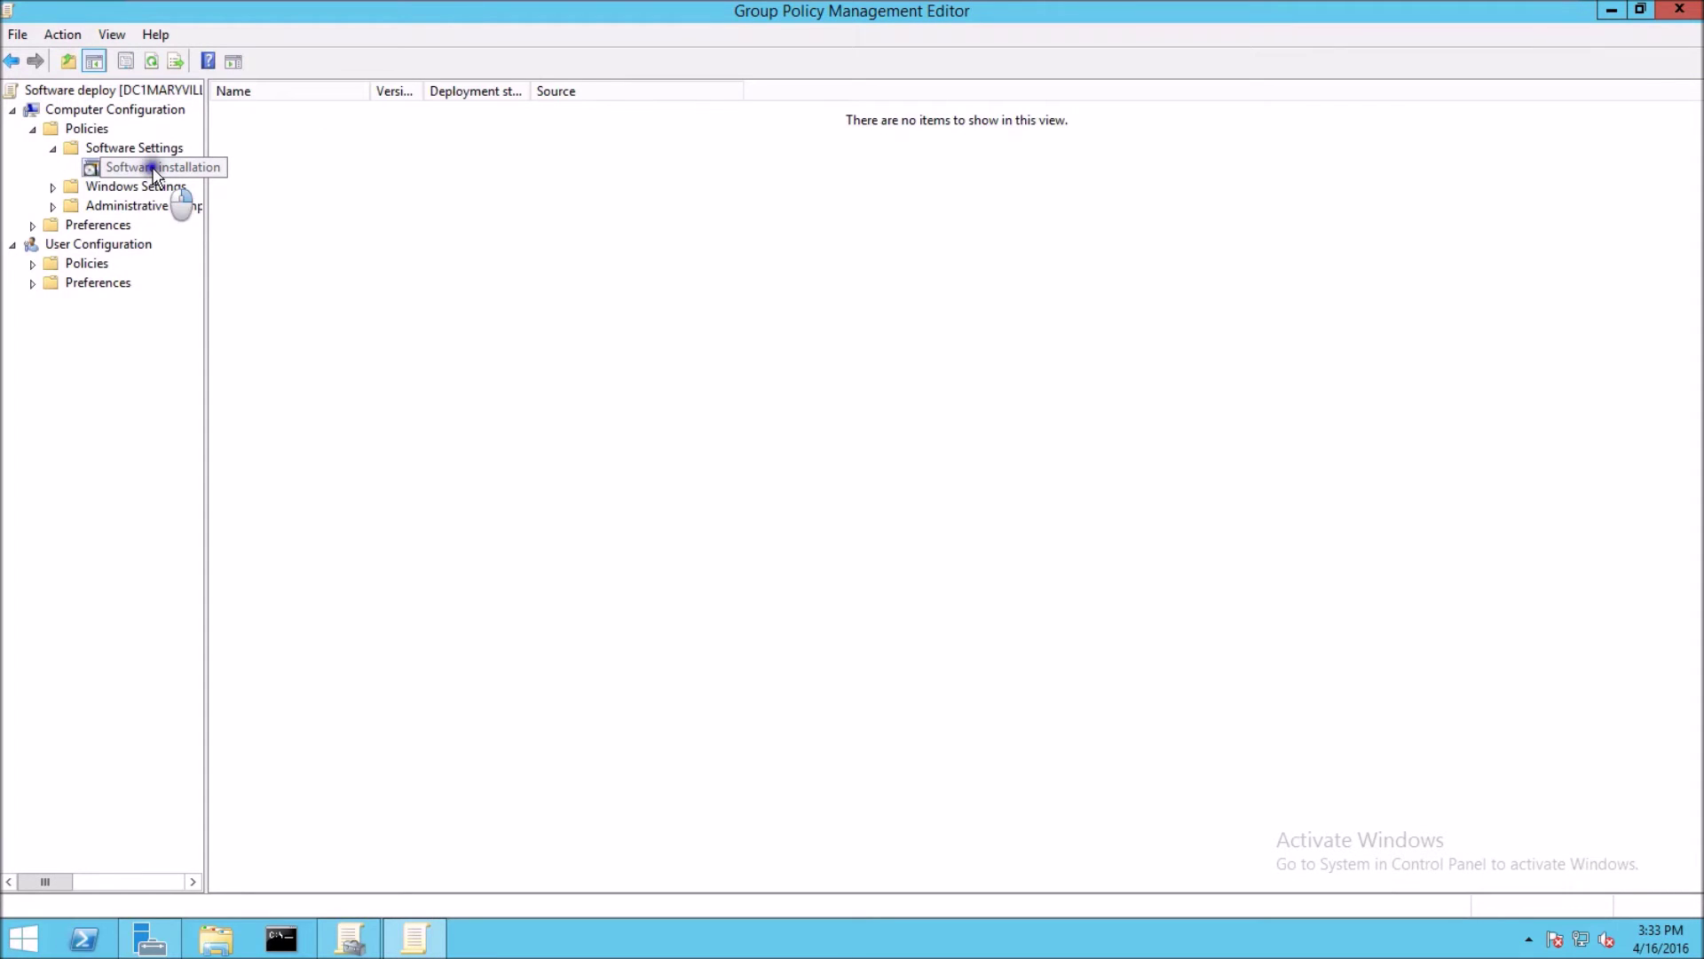
right_click(153, 171)
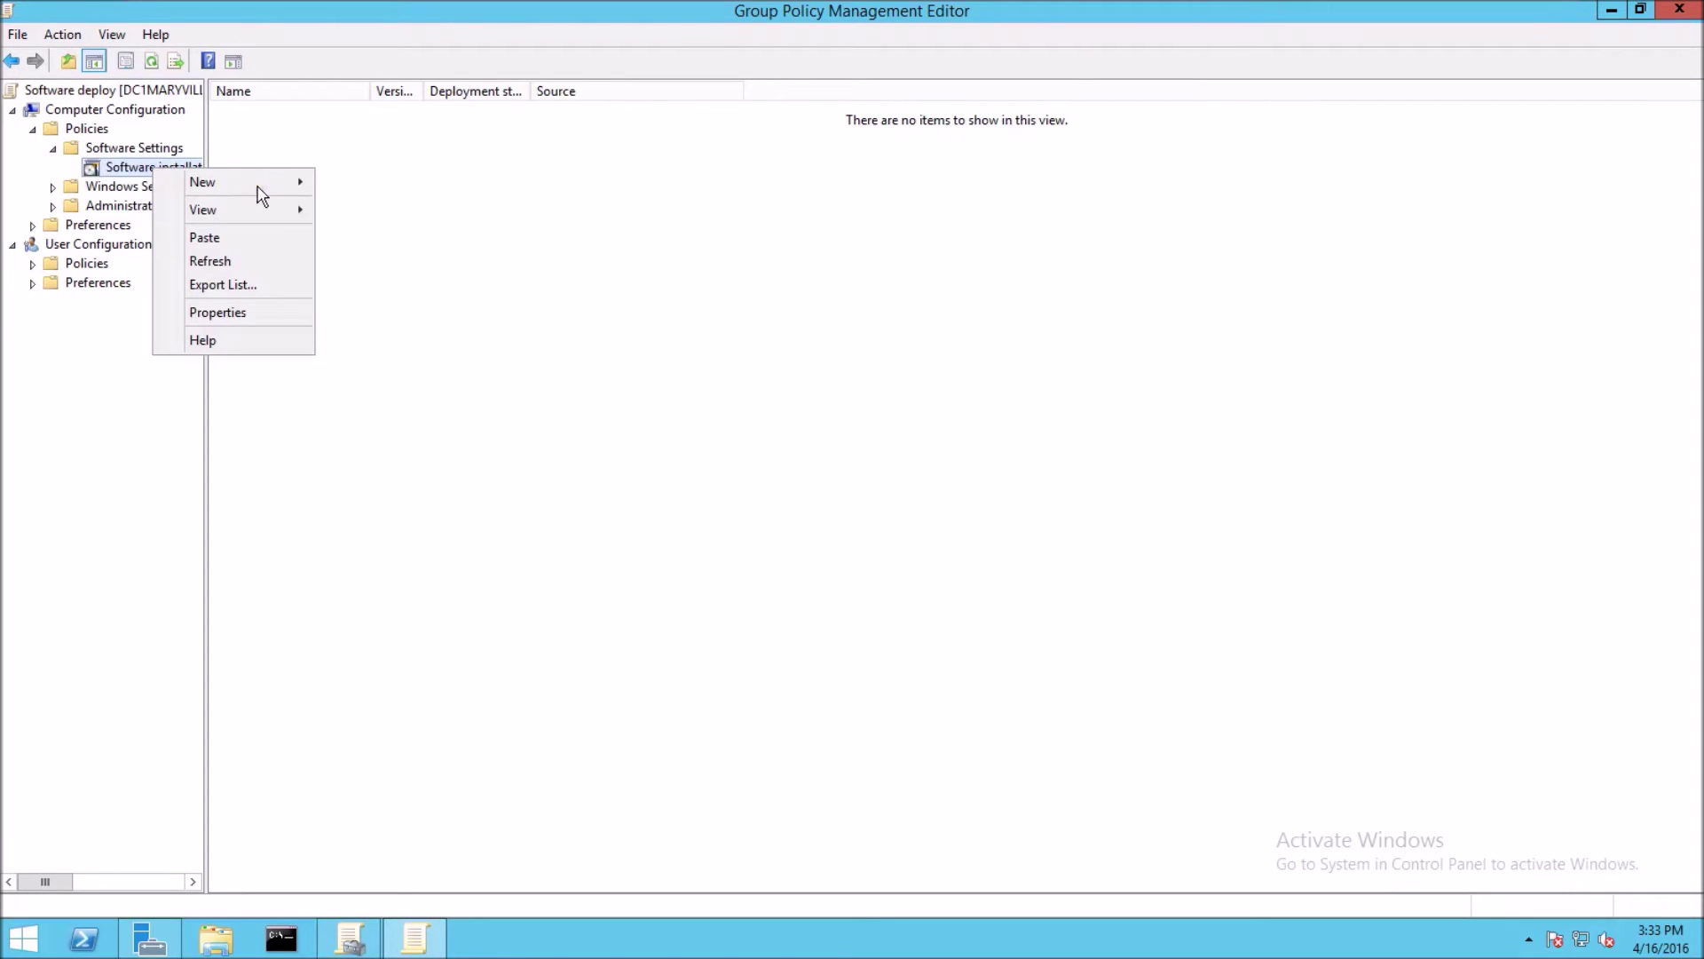
left_click(260, 183)
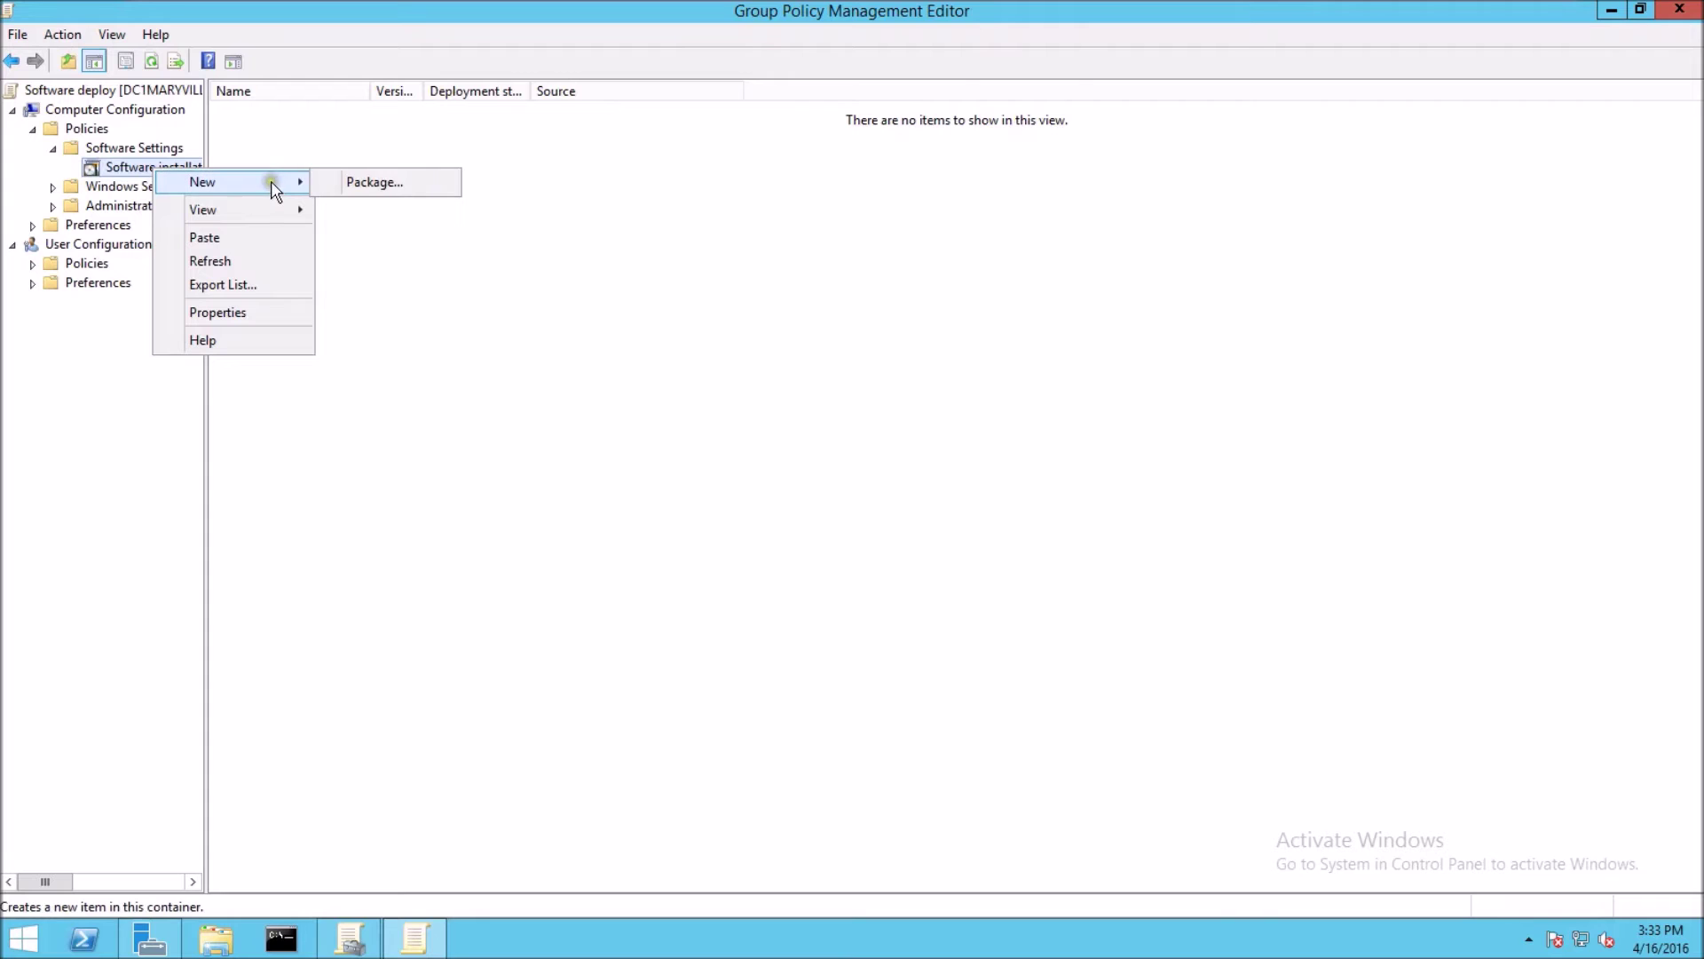
left_click(398, 184)
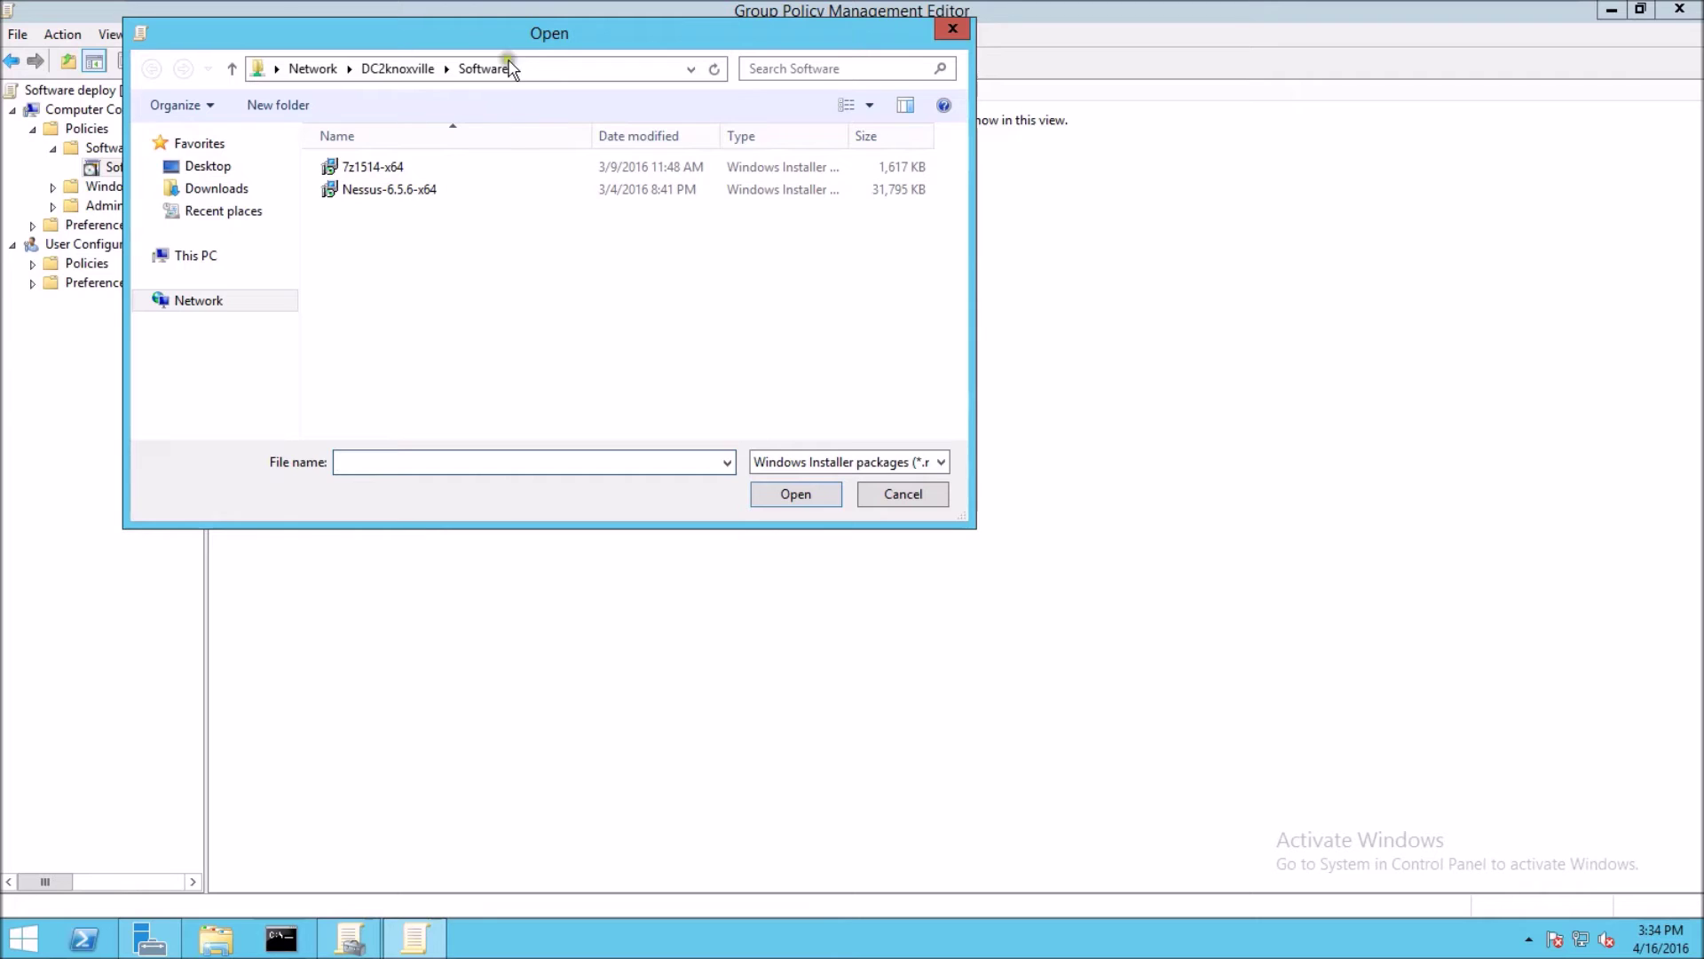
left_click(506, 117)
right_click(356, 171)
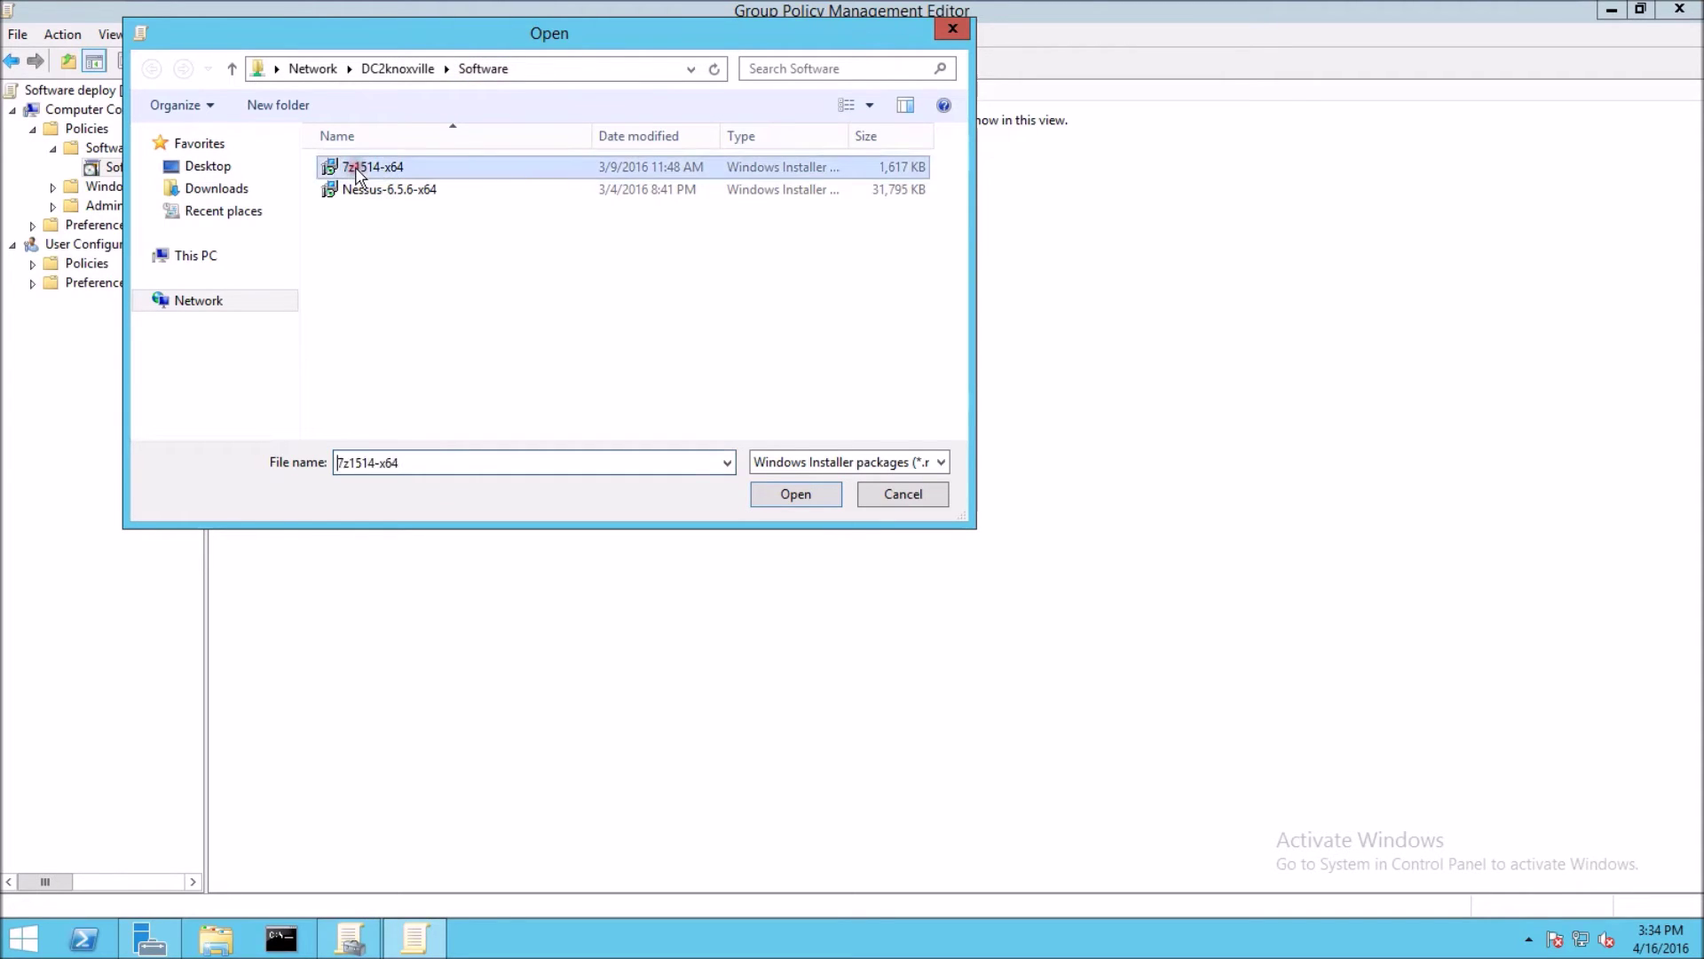
left_click(798, 499)
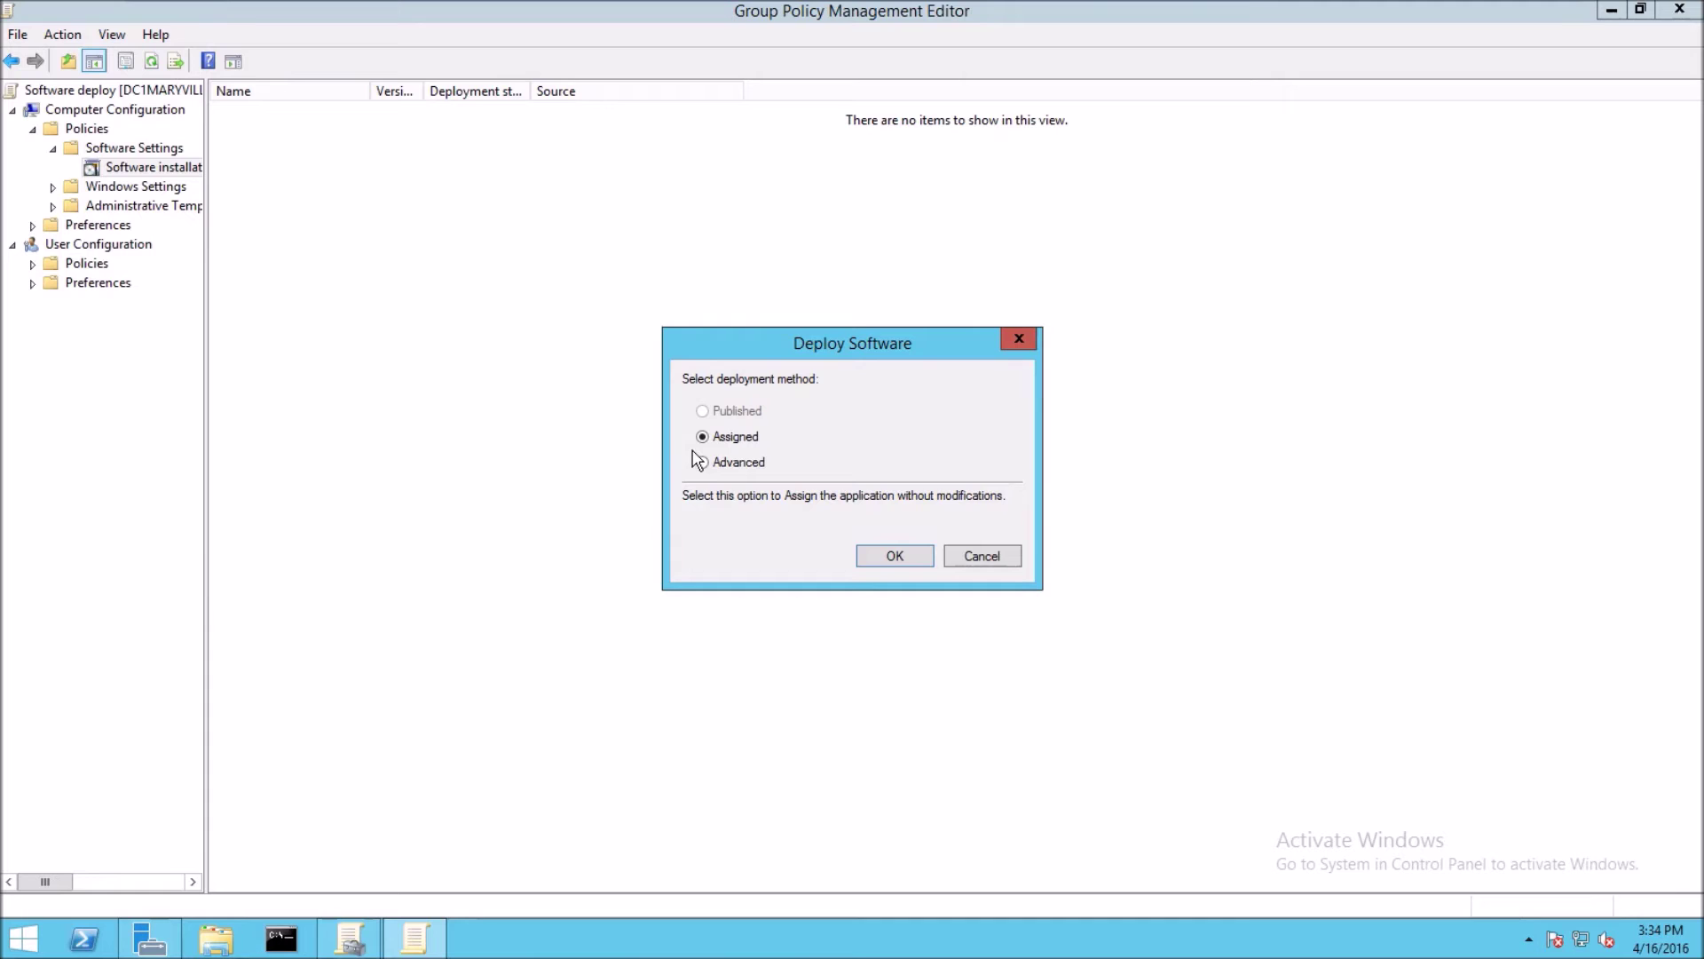
left_click(852, 543)
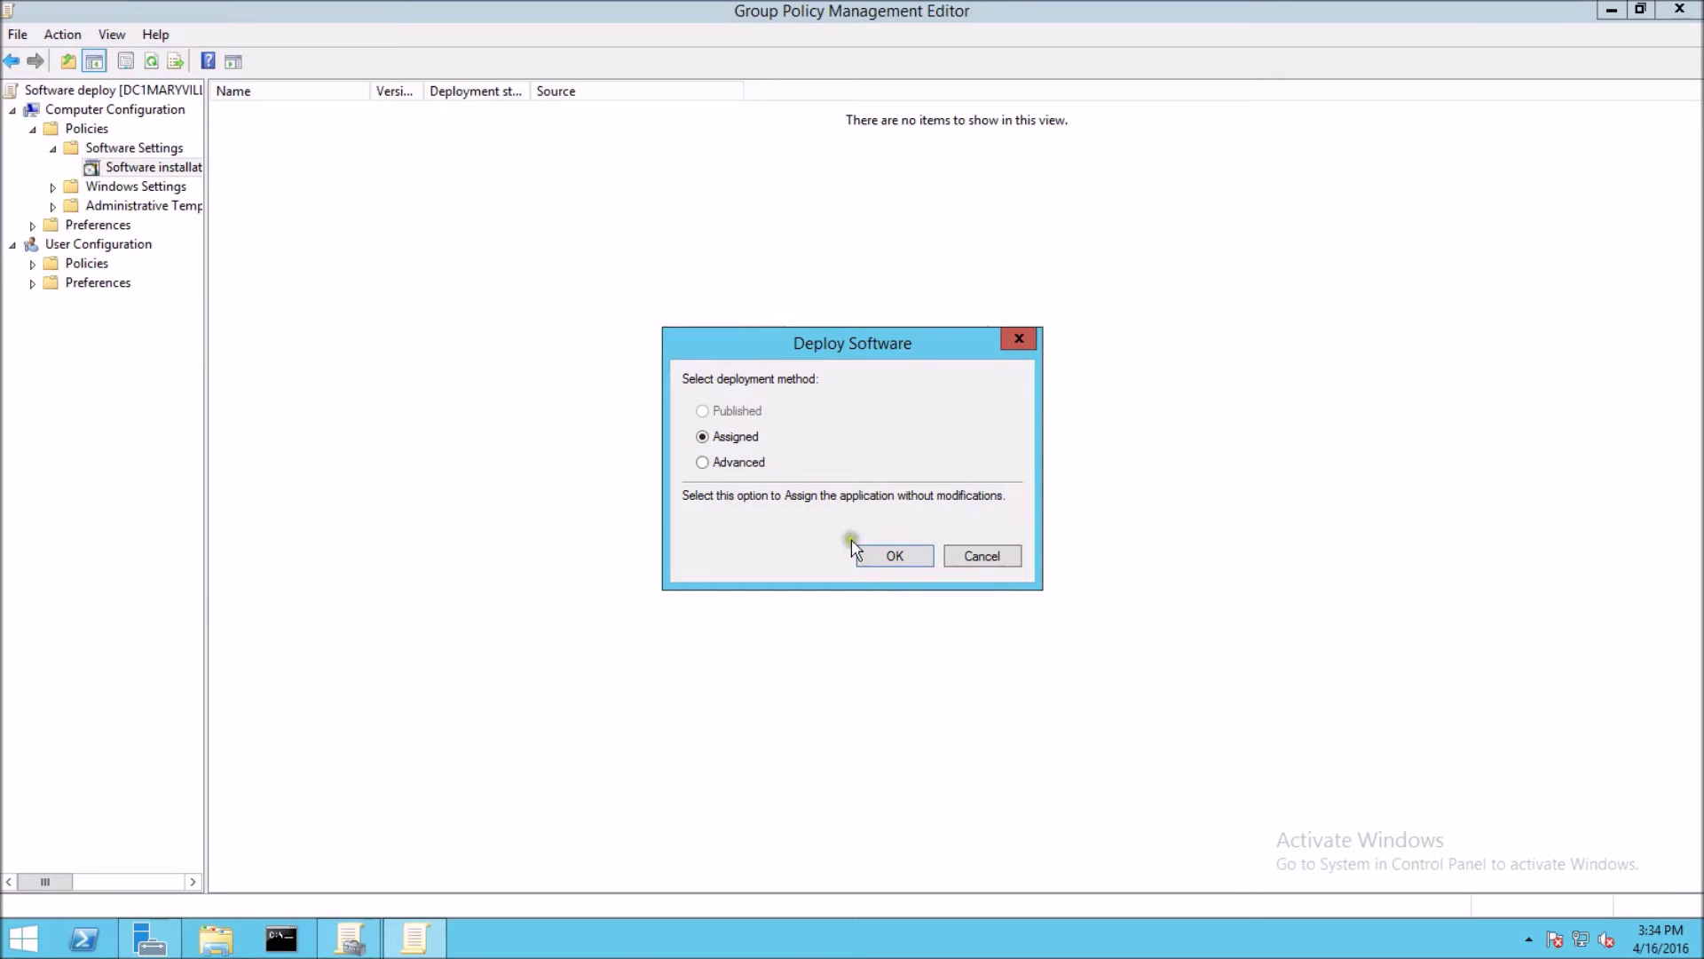
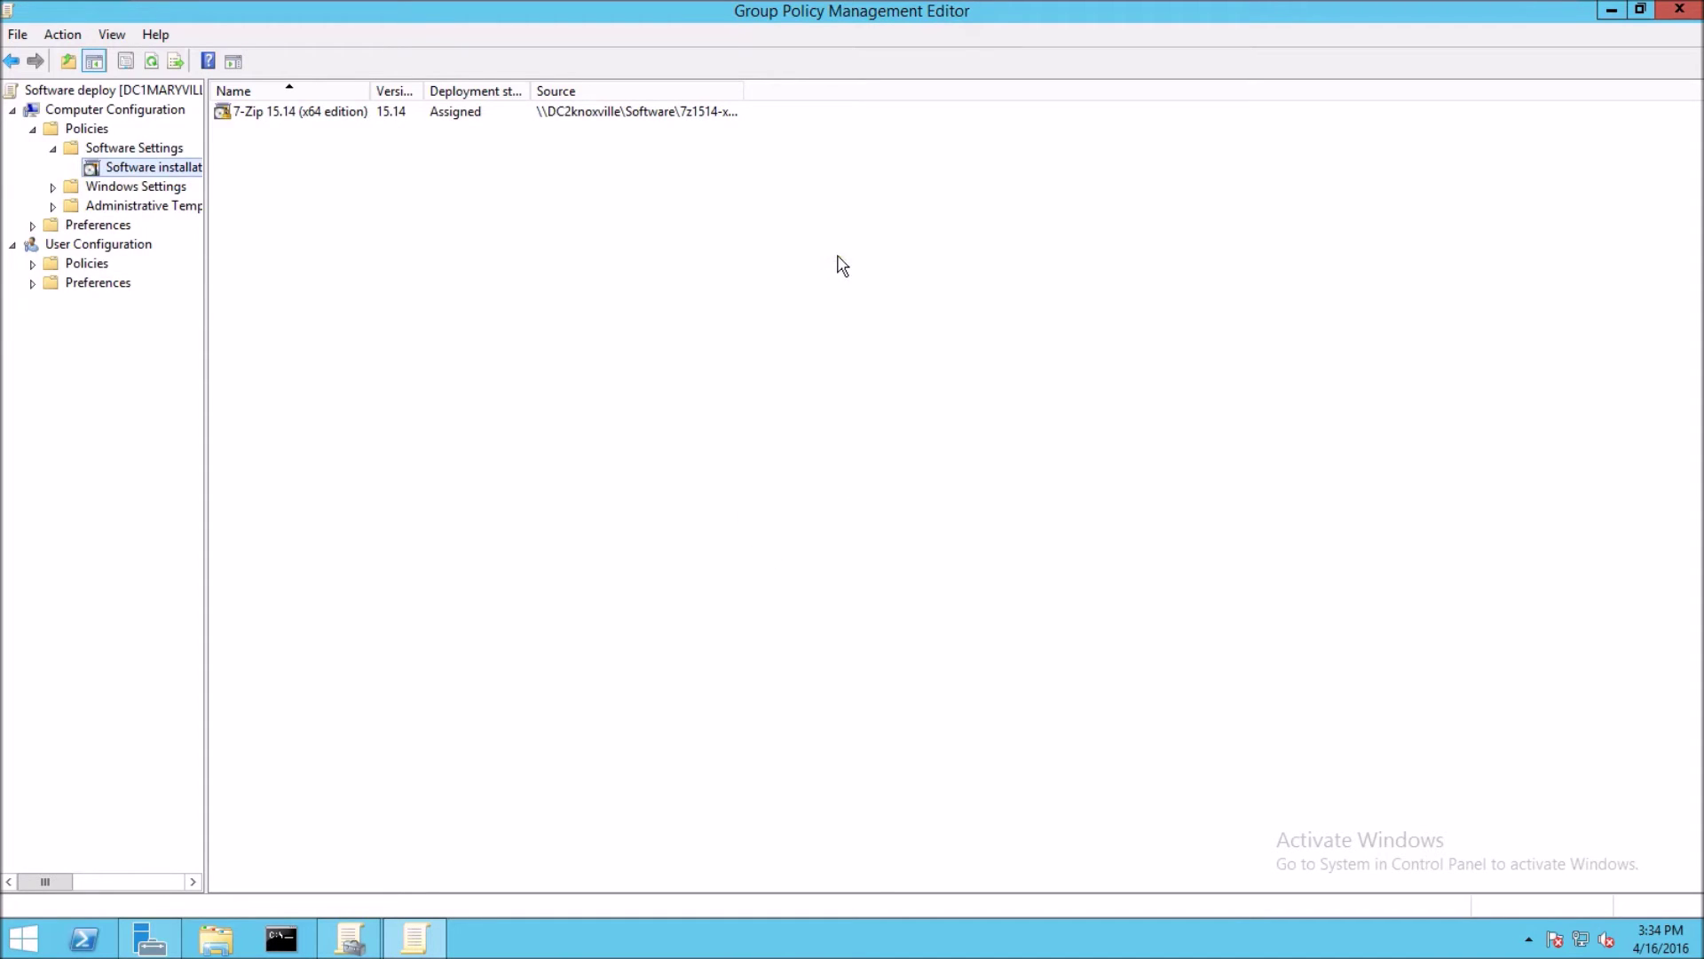
Switch from the server session to the Workstation2 virtual machine.
mouse_move(1060, 7)
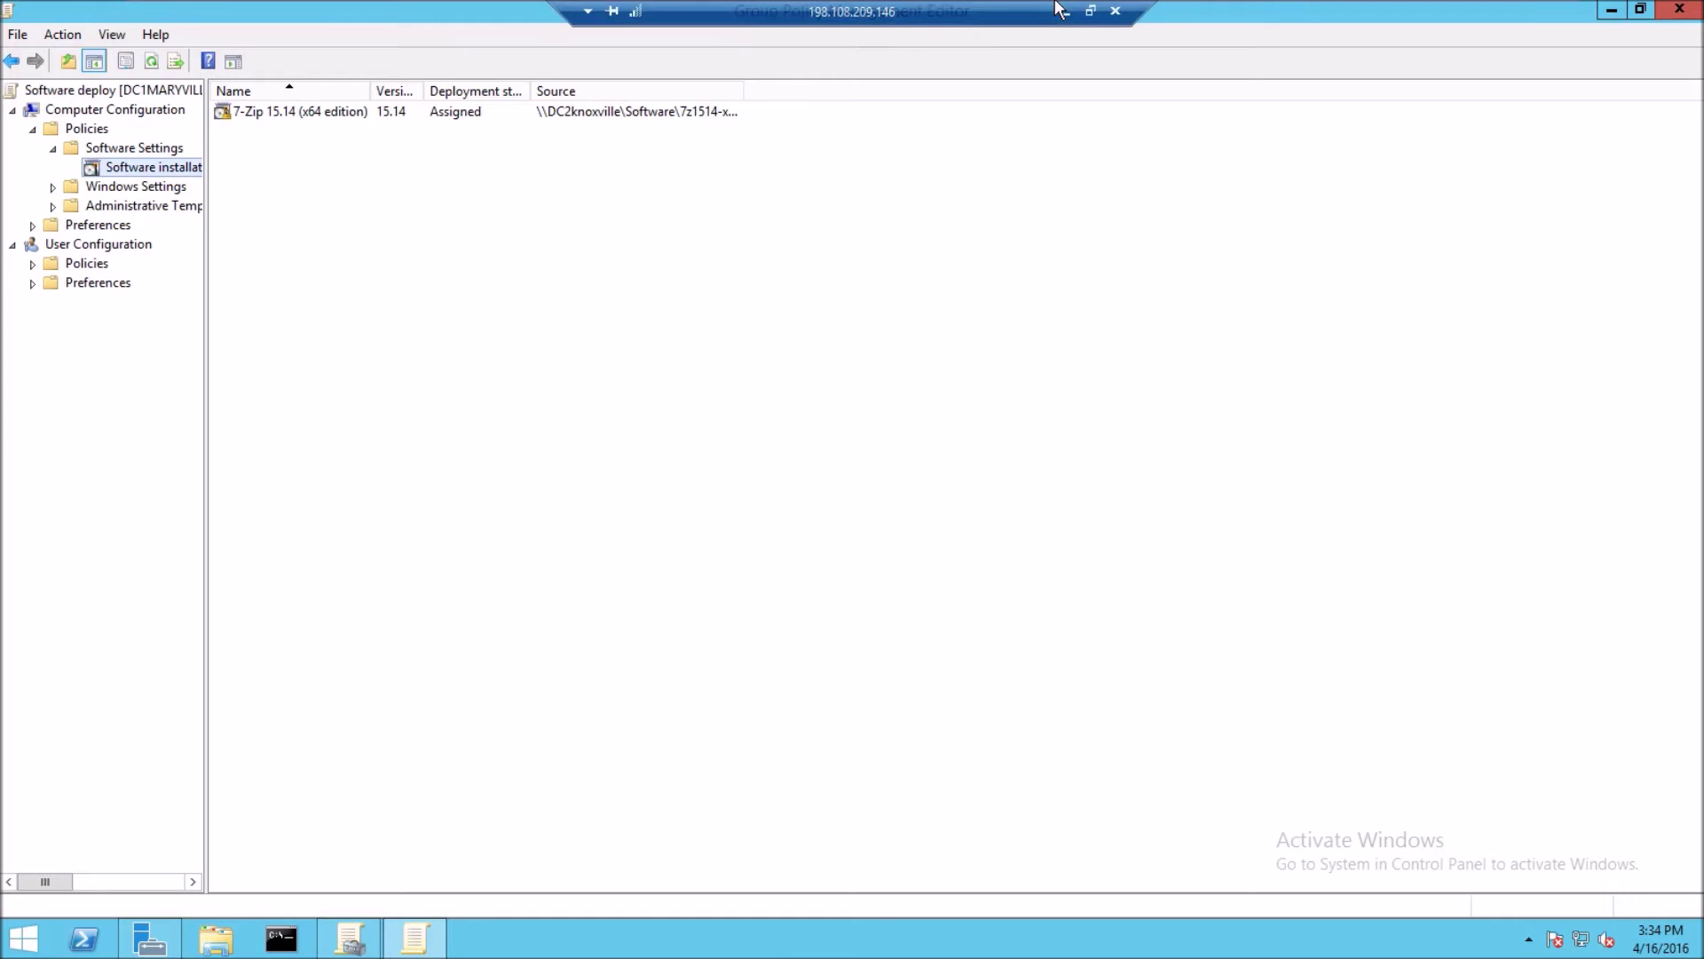
mouse_move(1274, 9)
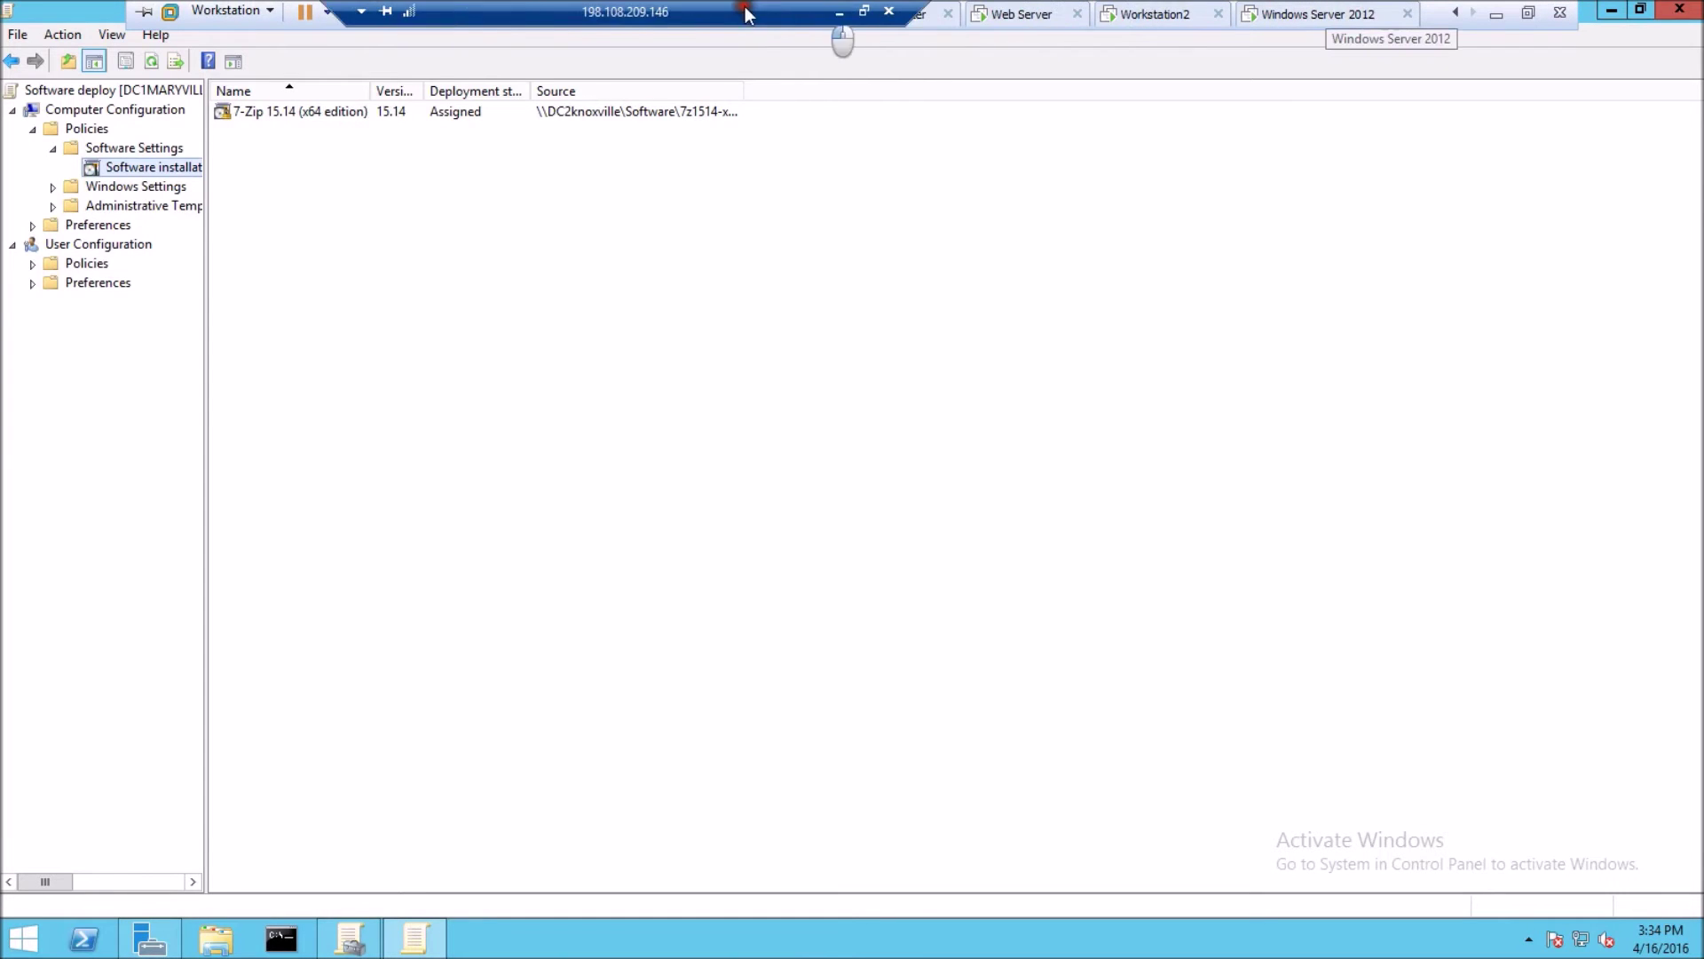
left_click(1143, 13)
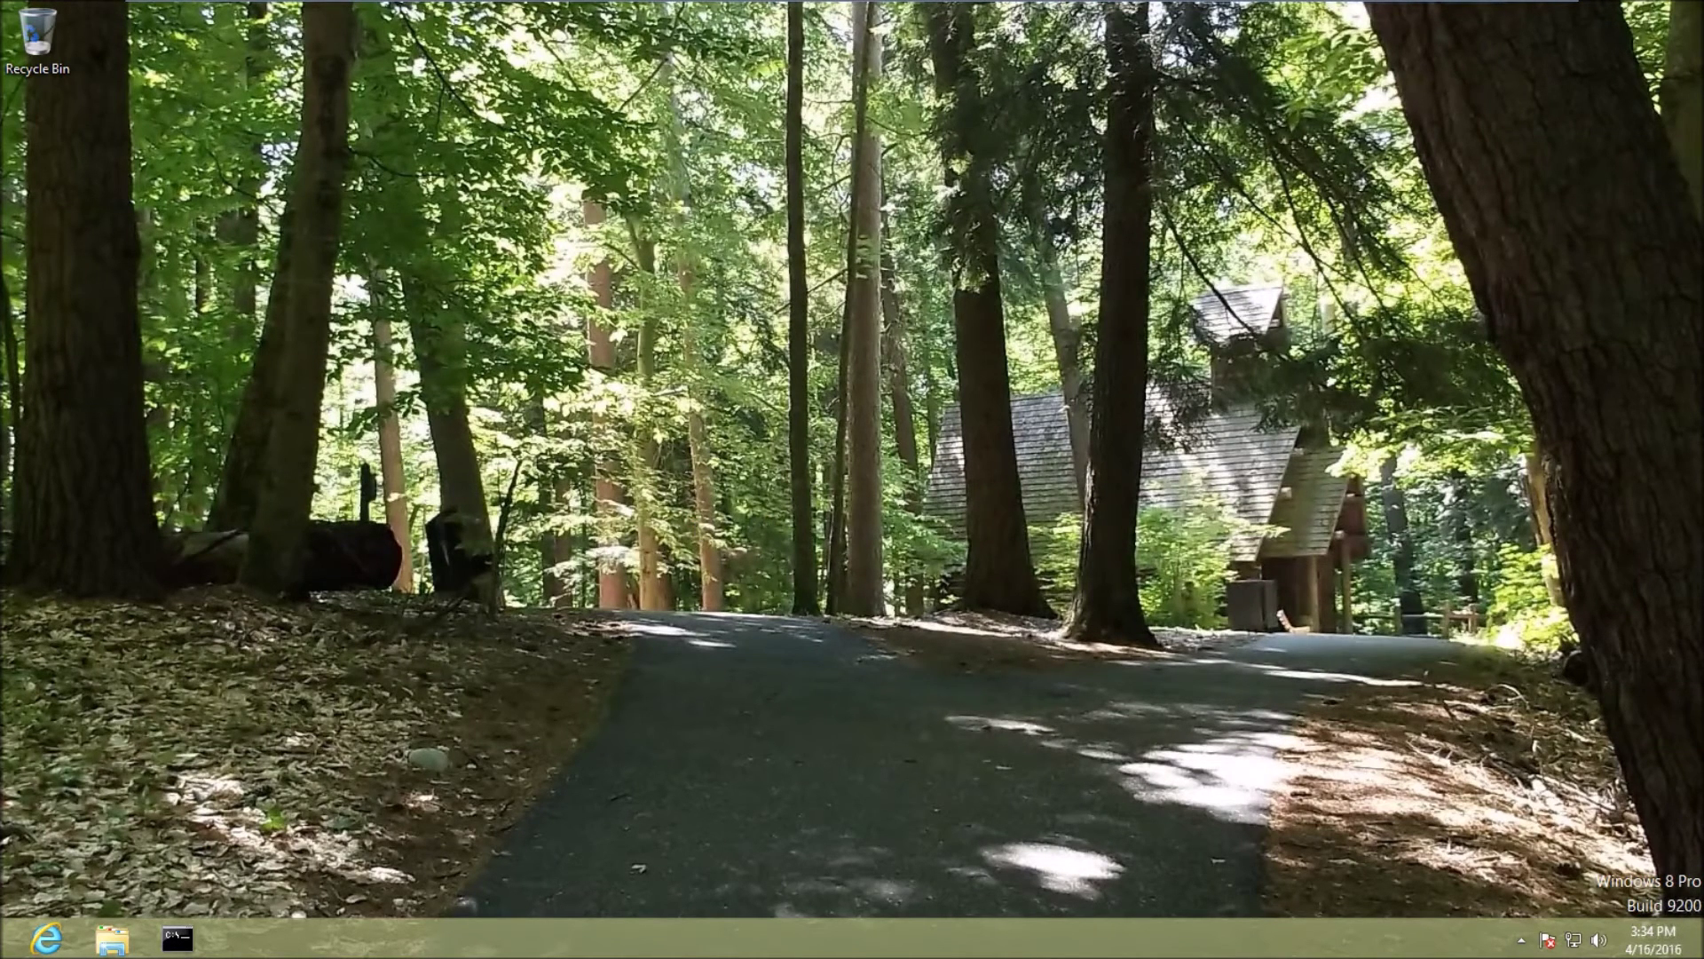
left_click(177, 939)
key("ctrl+alt+Delete")
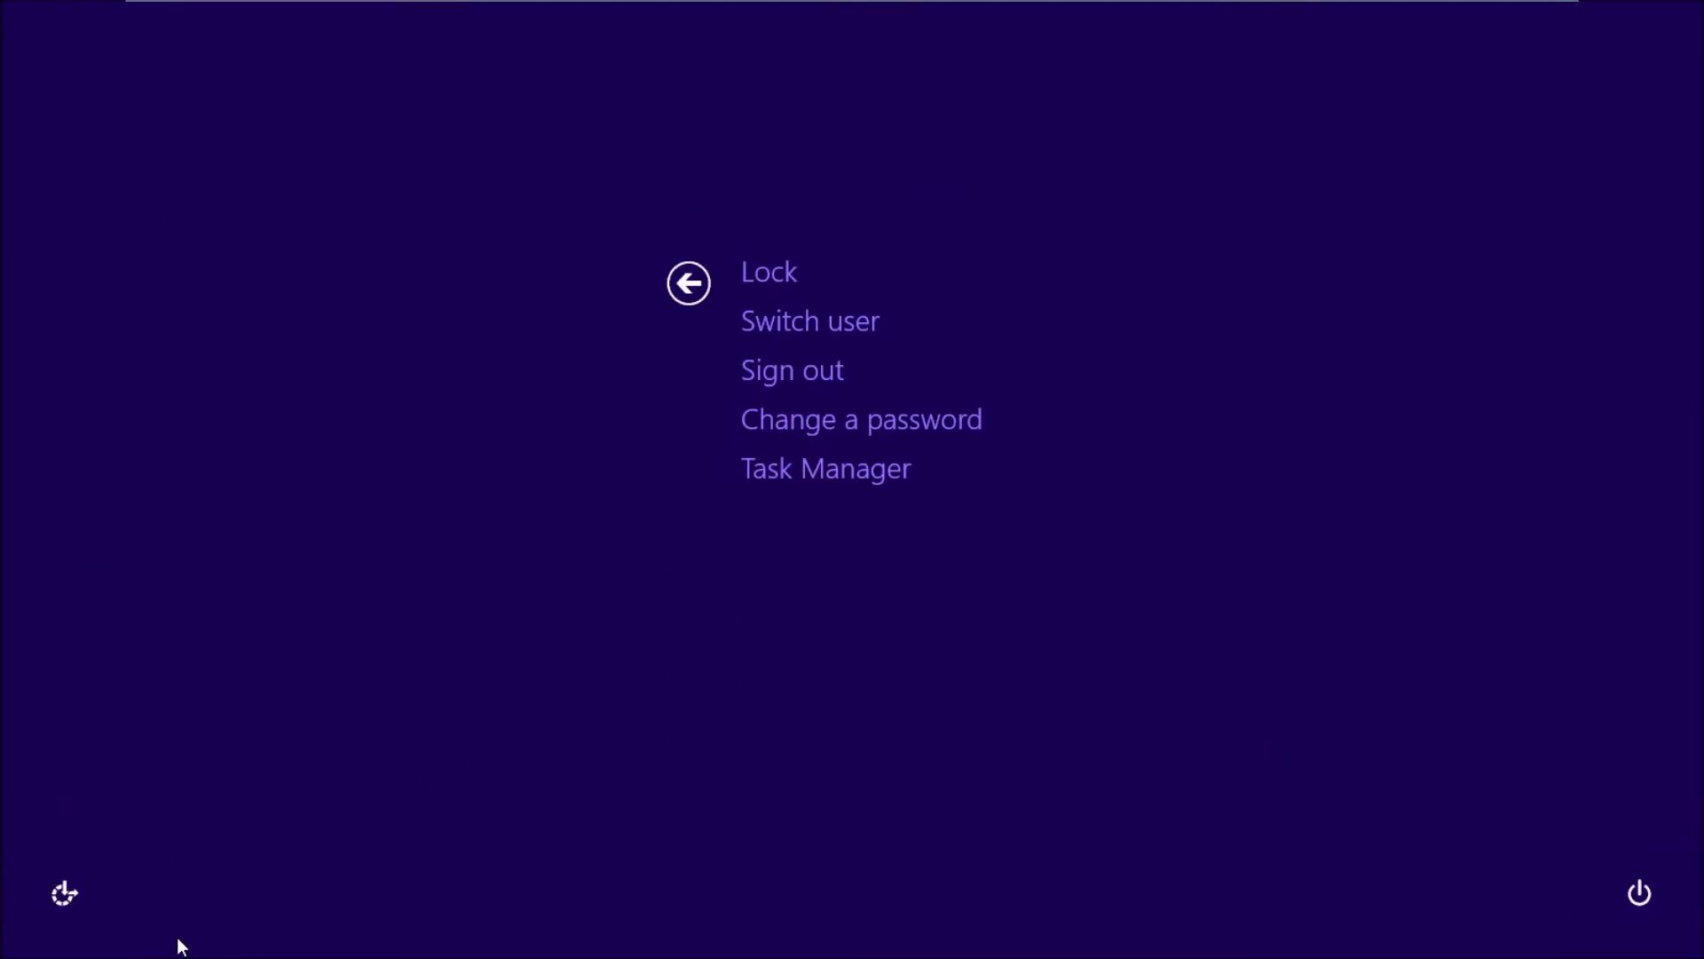
left_click(690, 285)
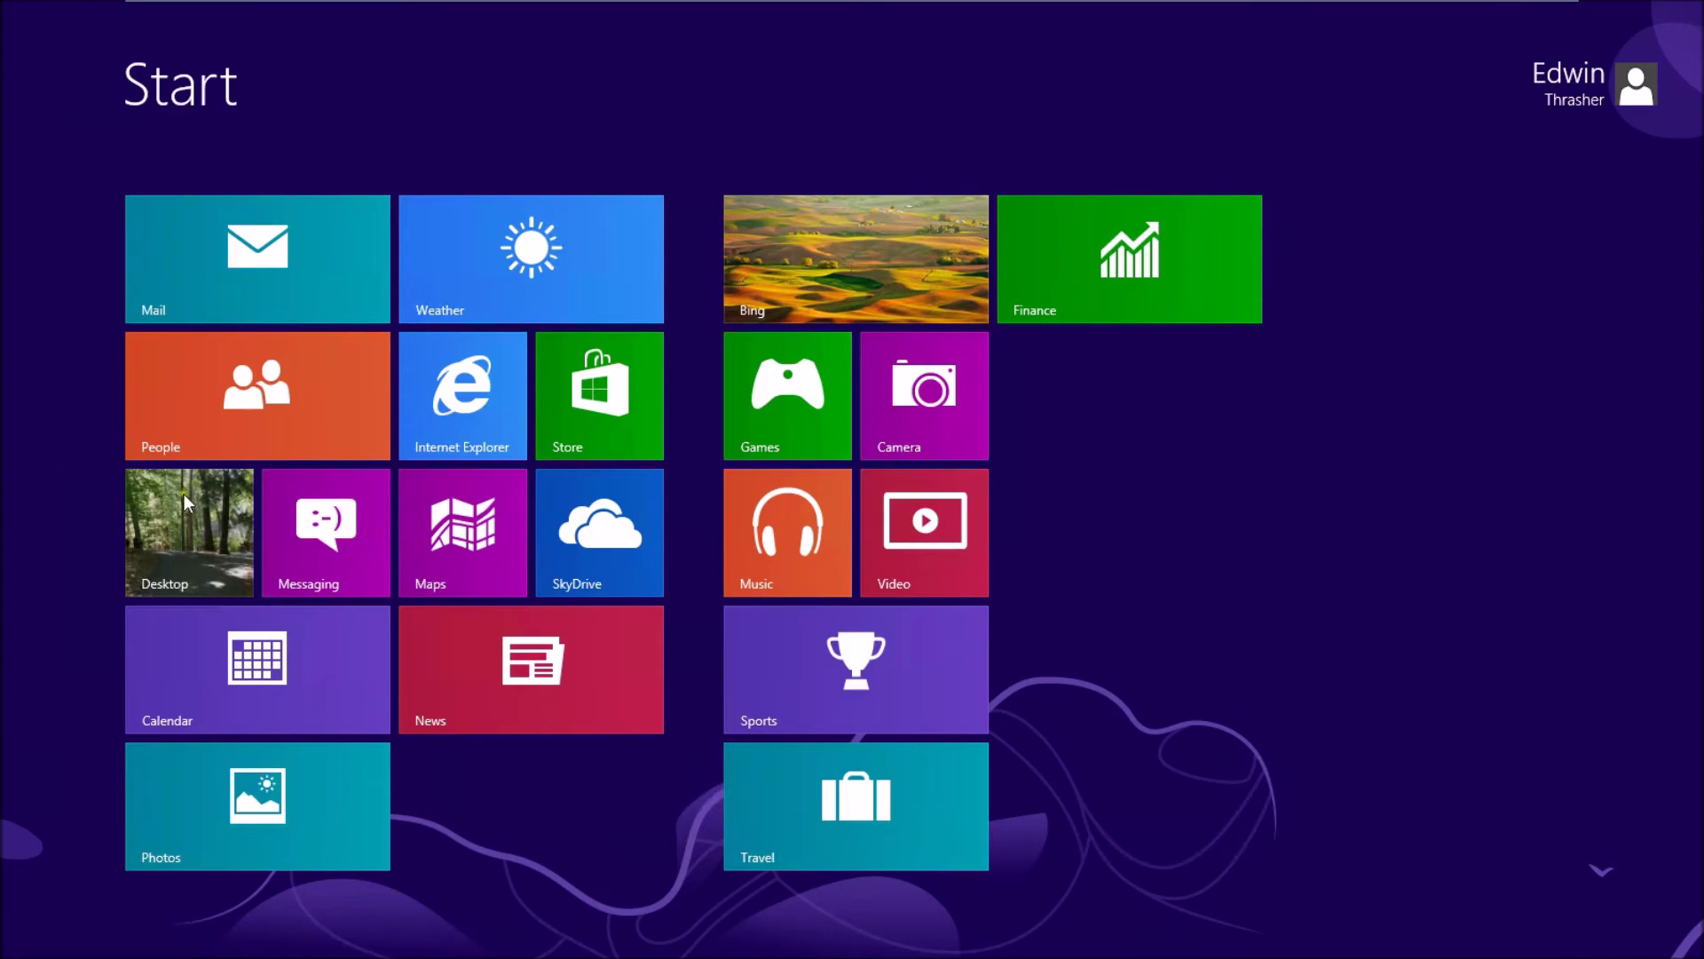
left_click(179, 519)
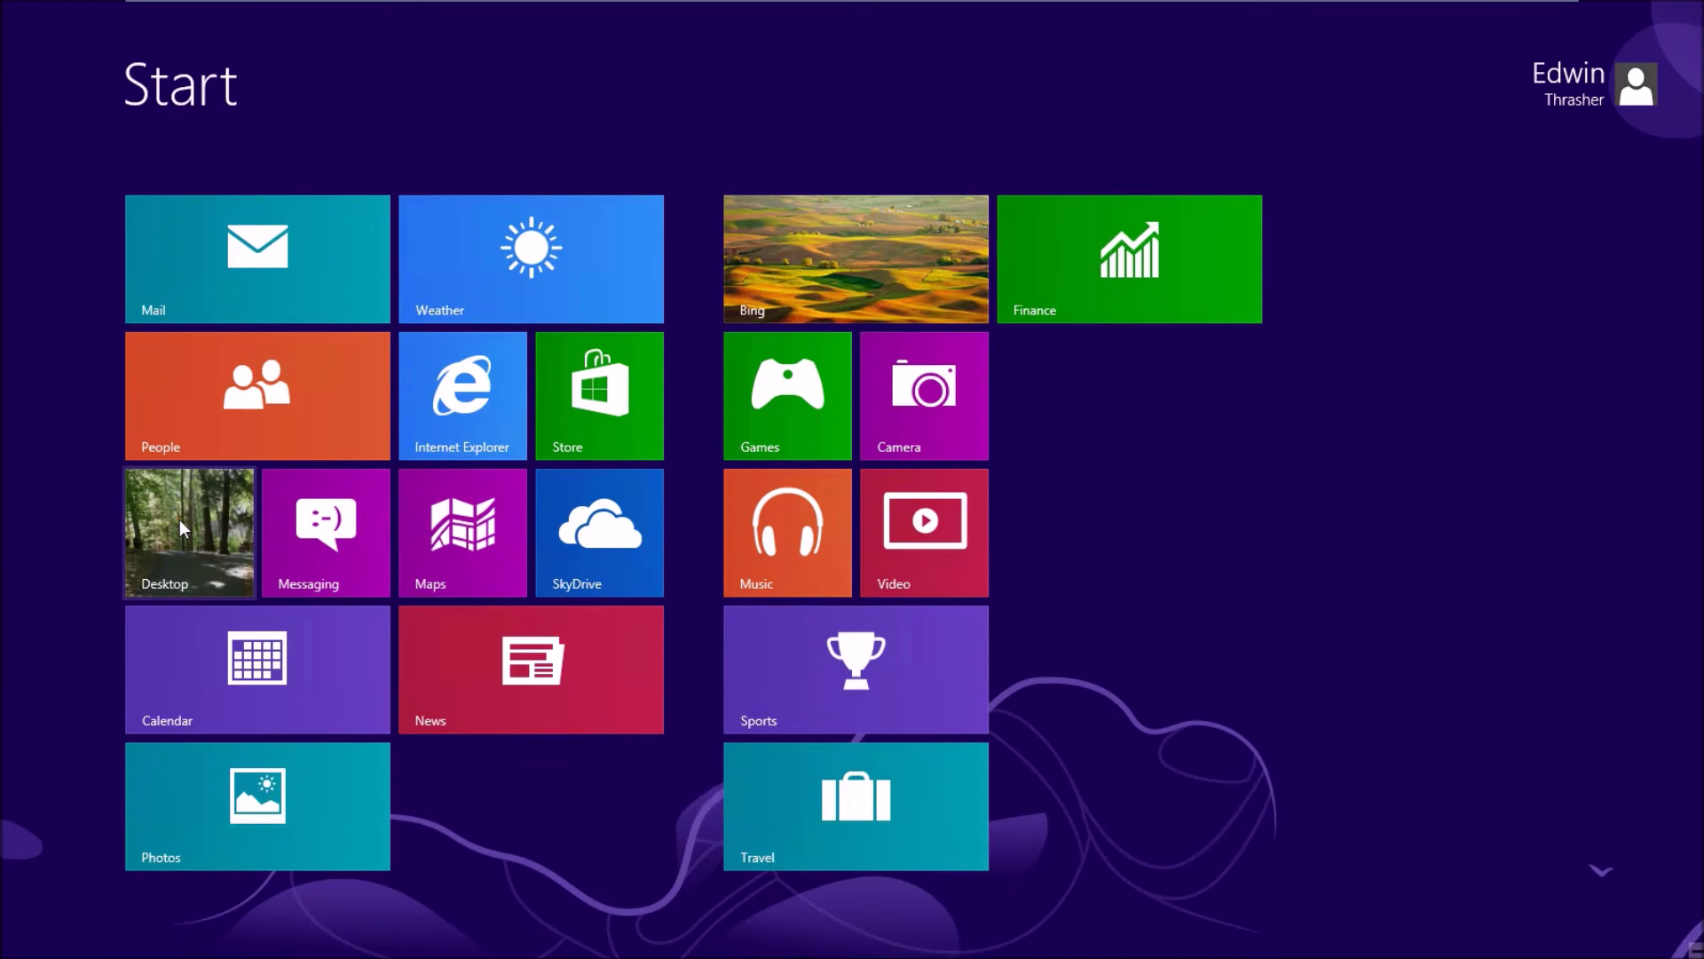
left_click(179, 519)
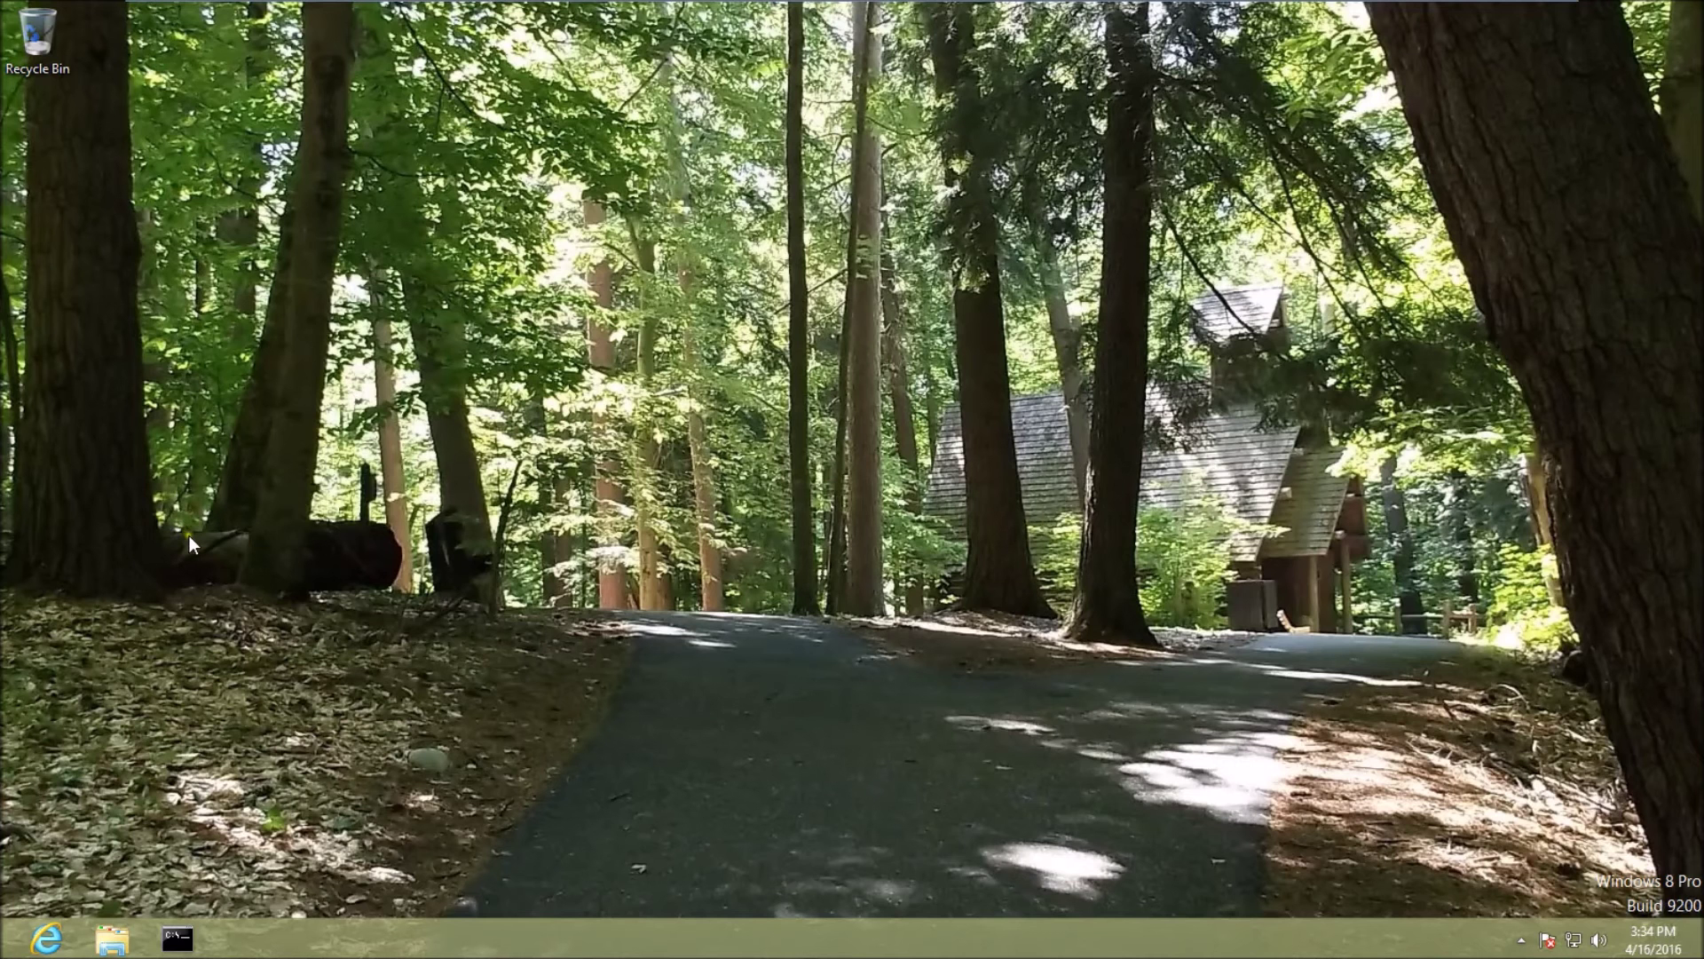
Run gpupdate /force in a Command Prompt on the workstation and answer y to restart it.
left_click(177, 943)
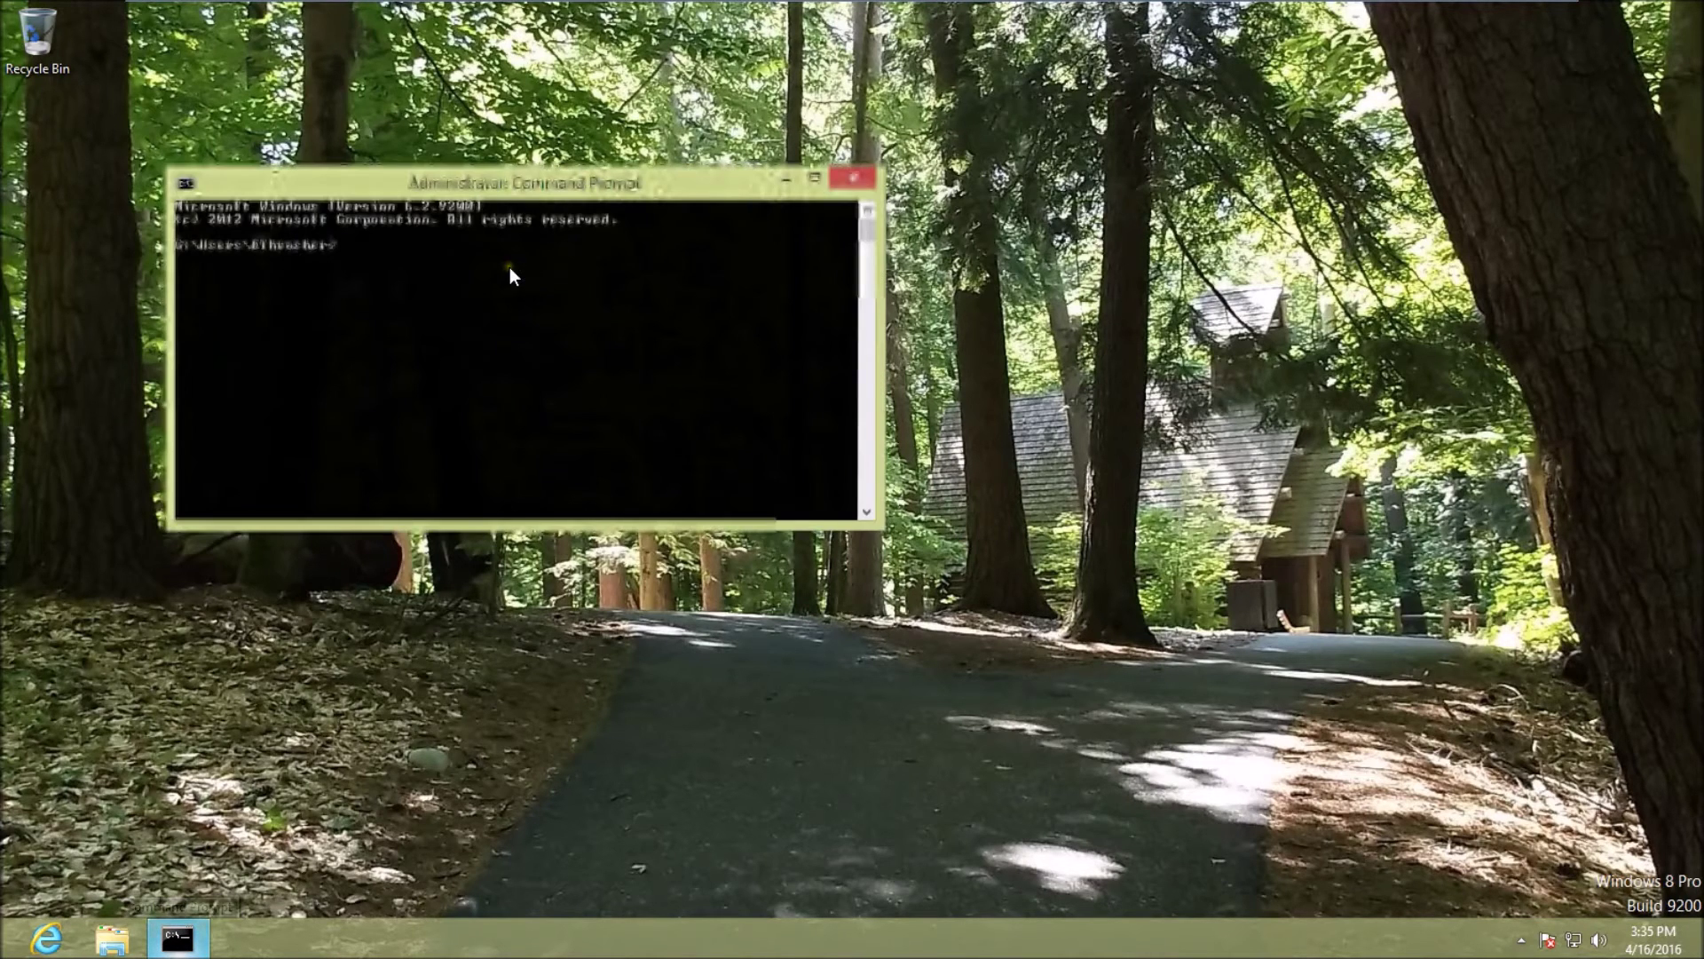
left_click(445, 280)
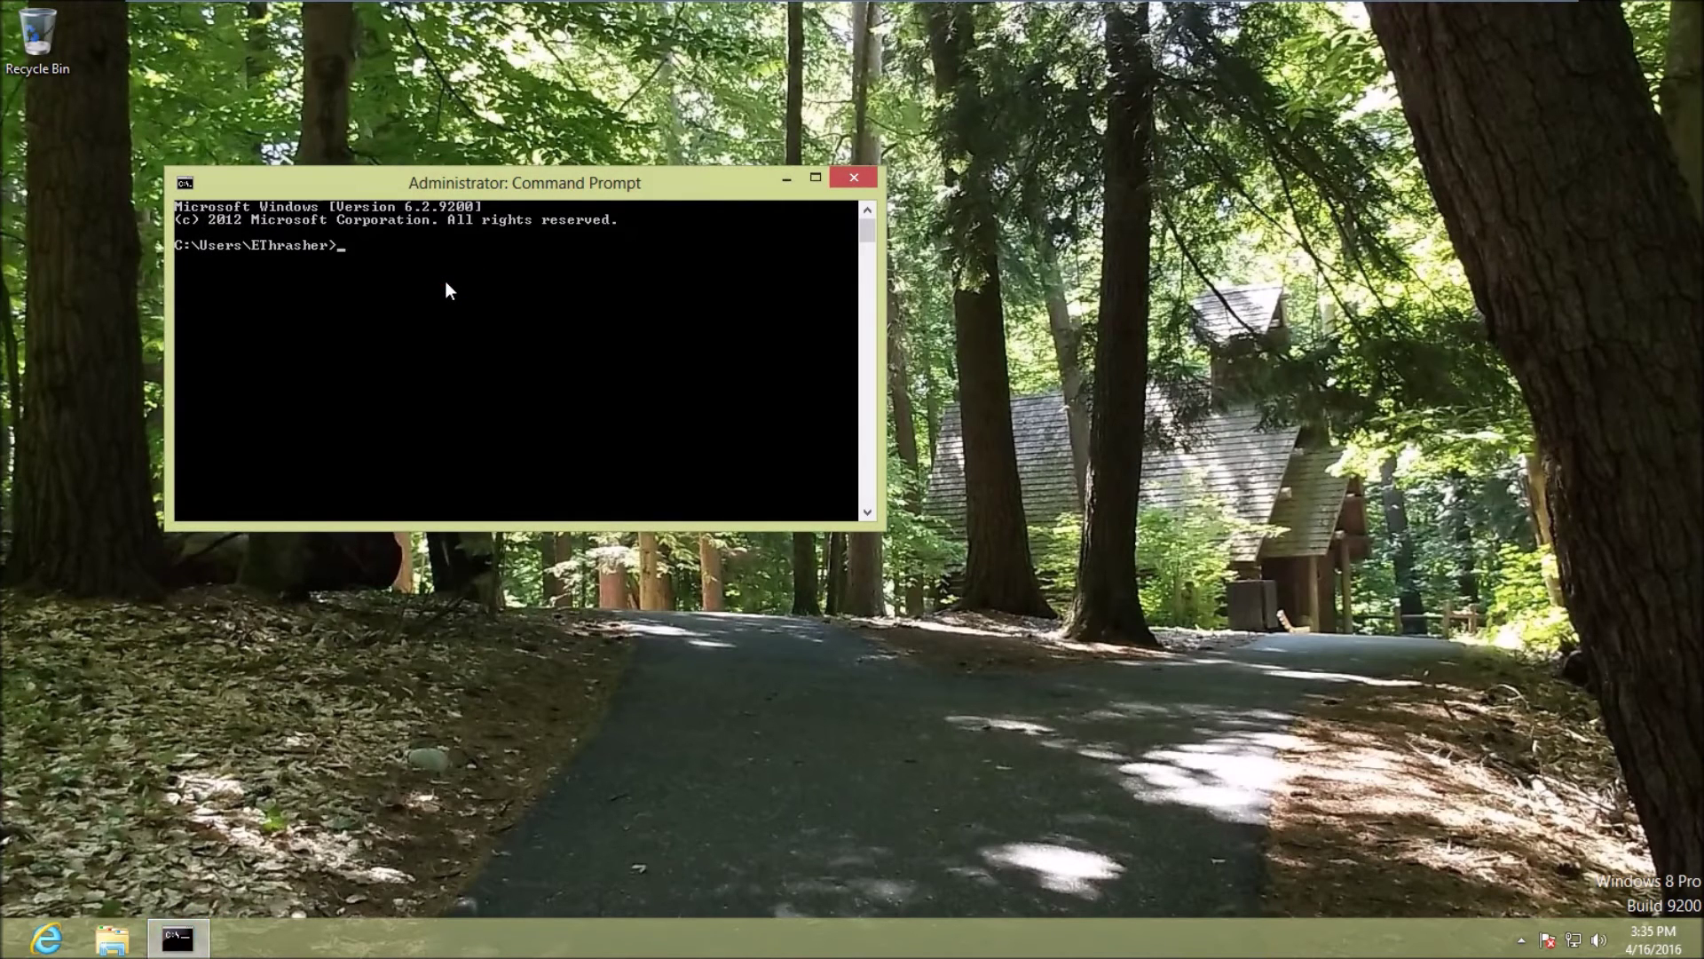
type("gpupdate /force")
key("Return")
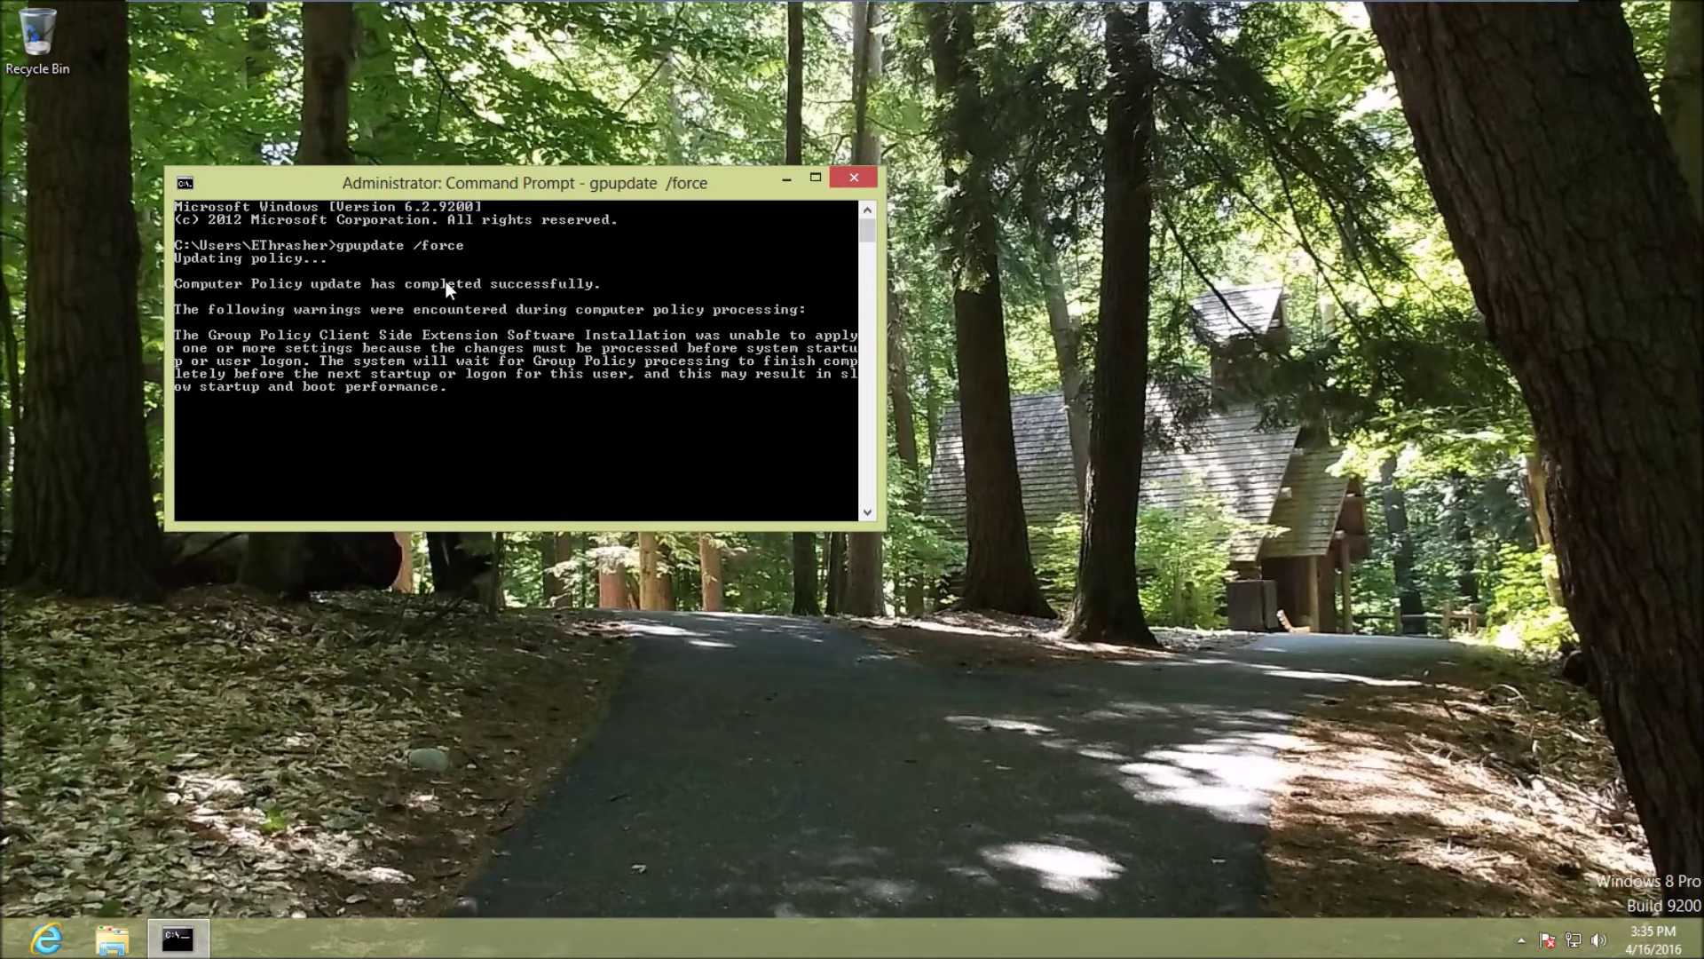
left_click(815, 178)
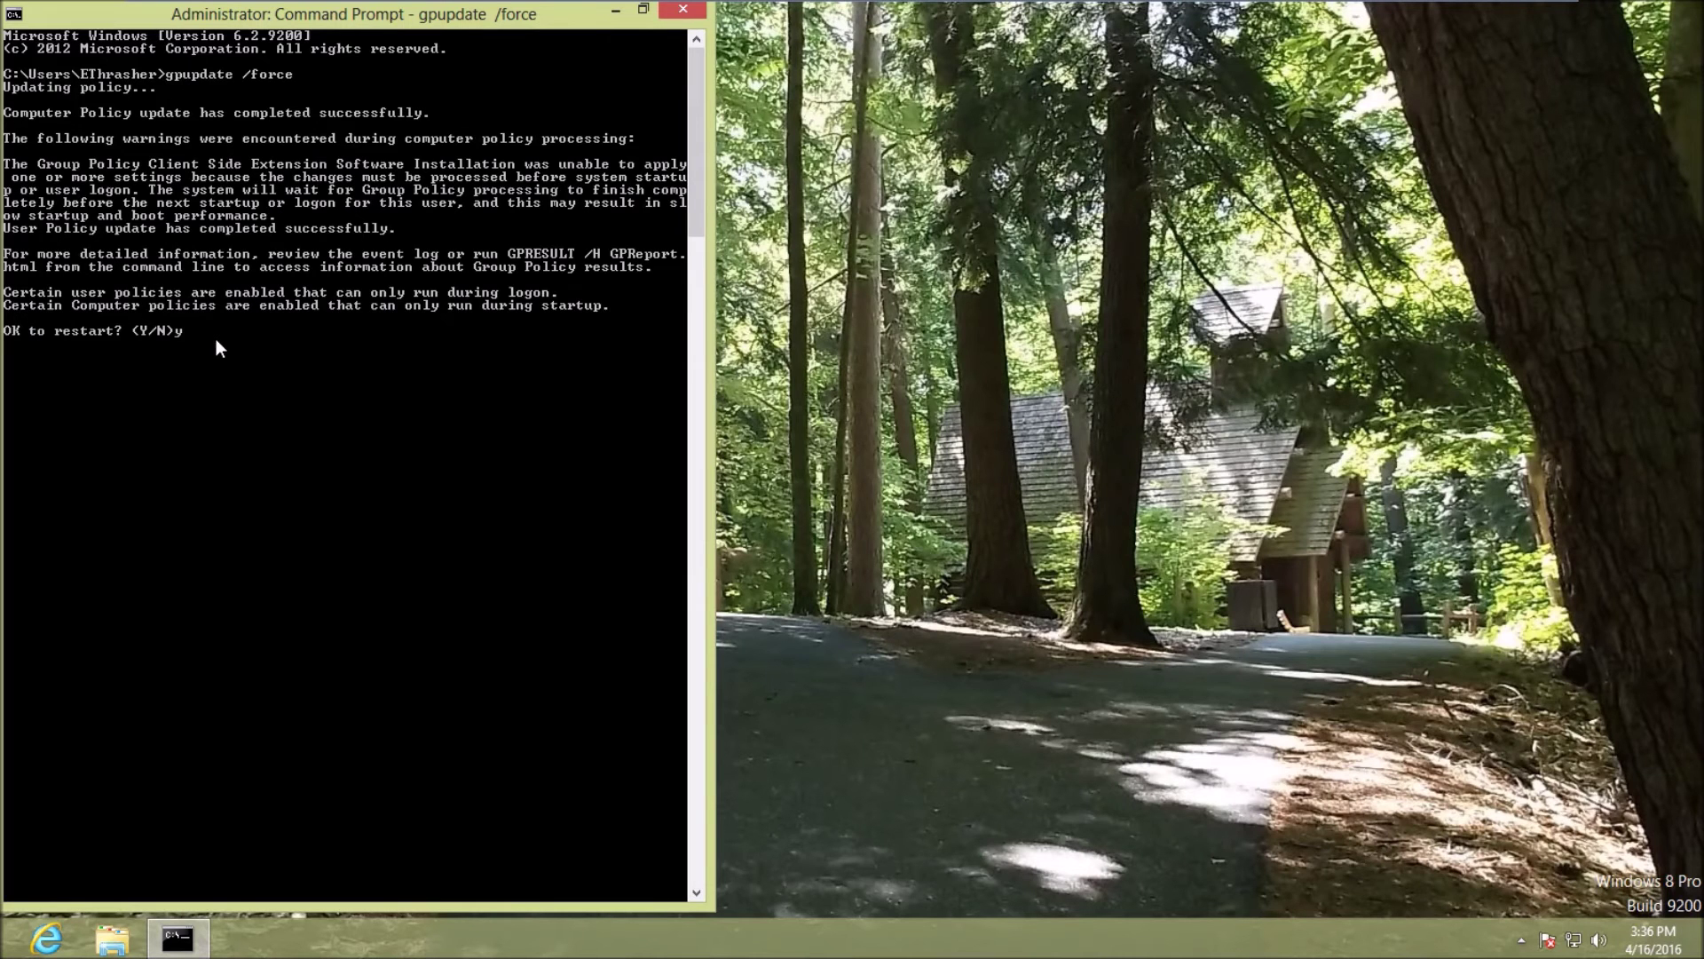
key("Return")
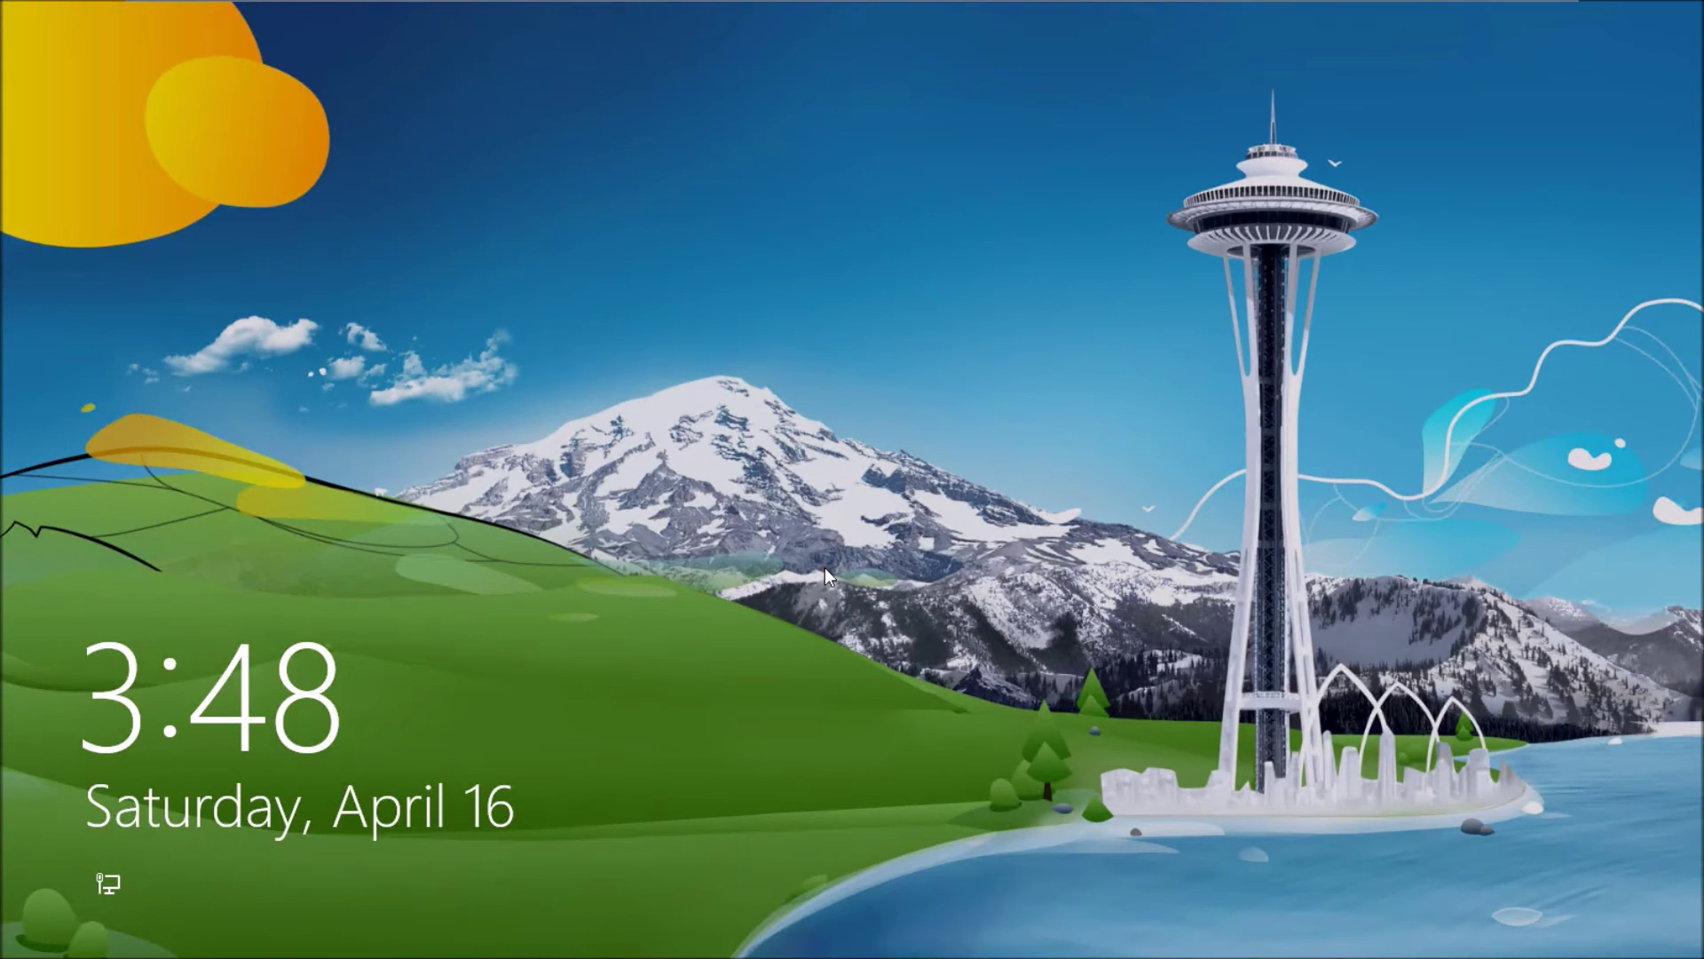
Sign in to the restarted workstation as the listed domain user with the account password.
left_click(825, 569)
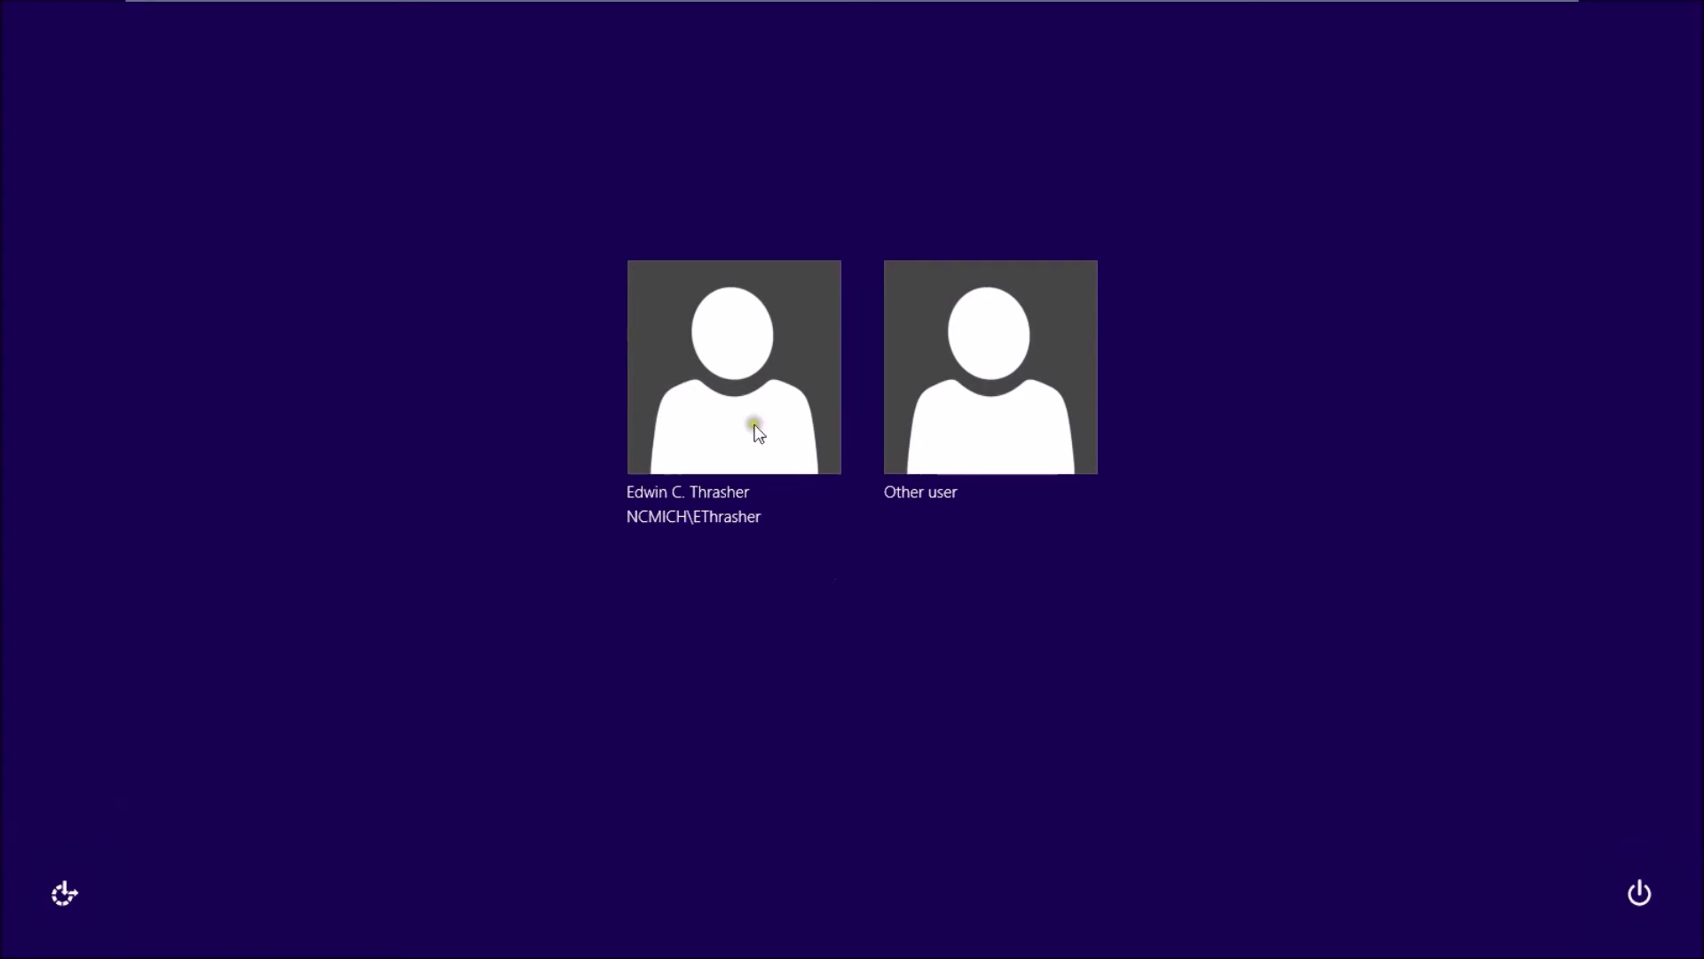
left_click(741, 371)
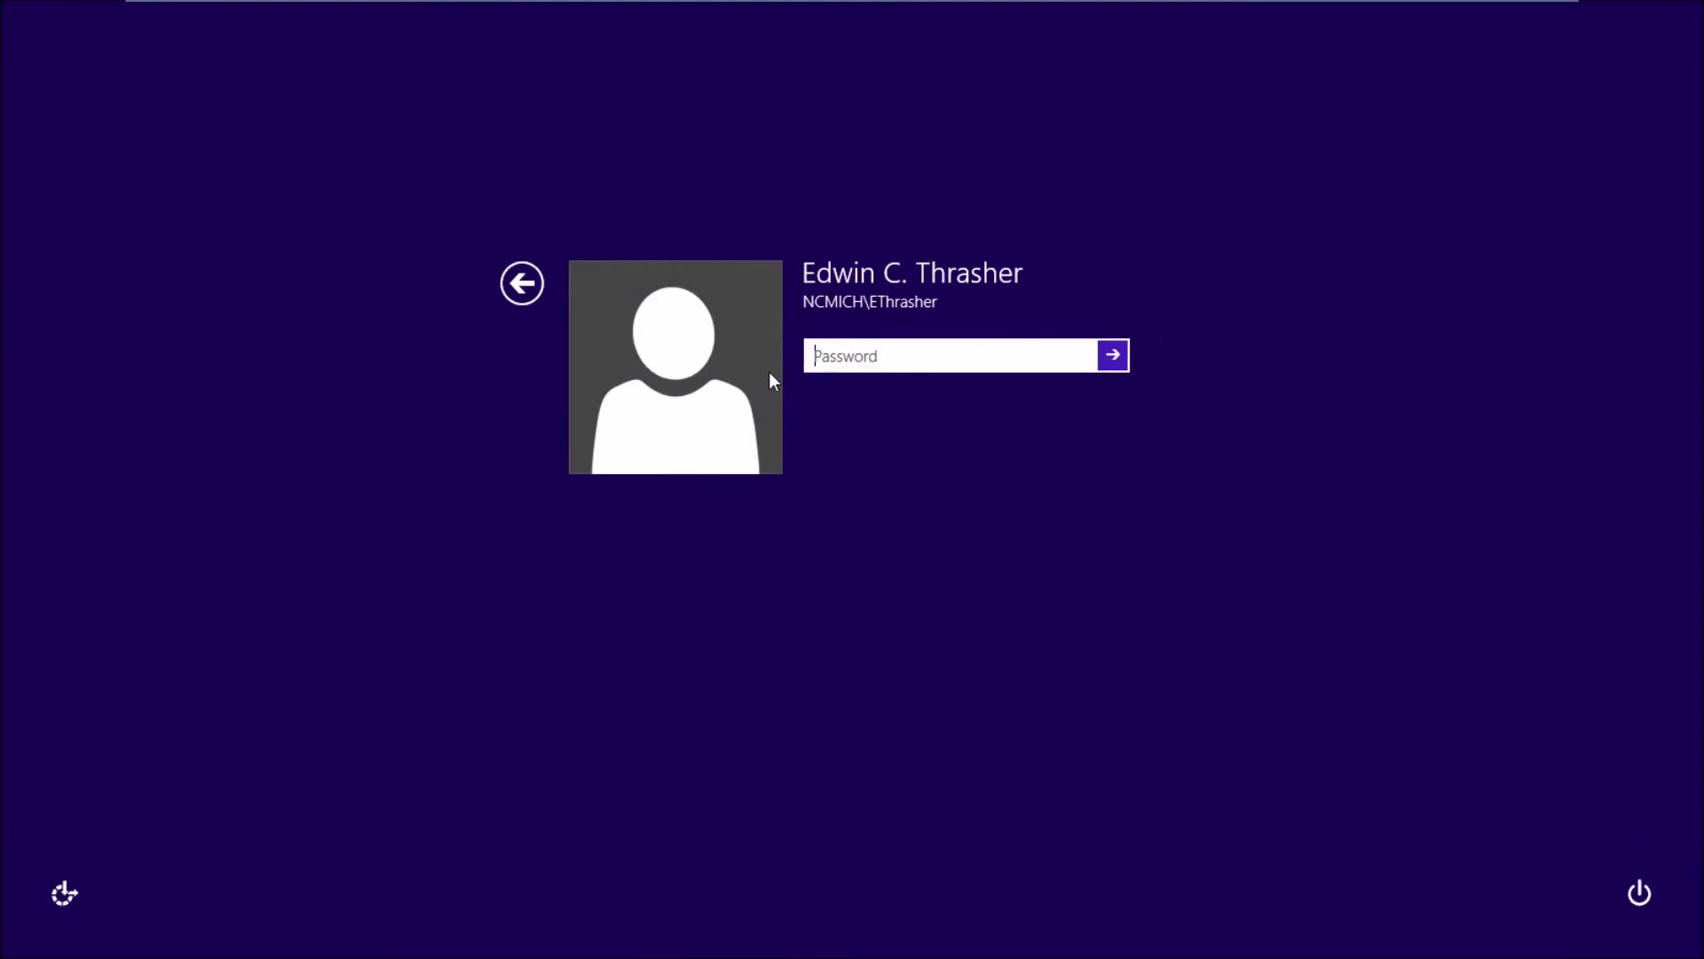
type("••••••••••••")
key("Return")
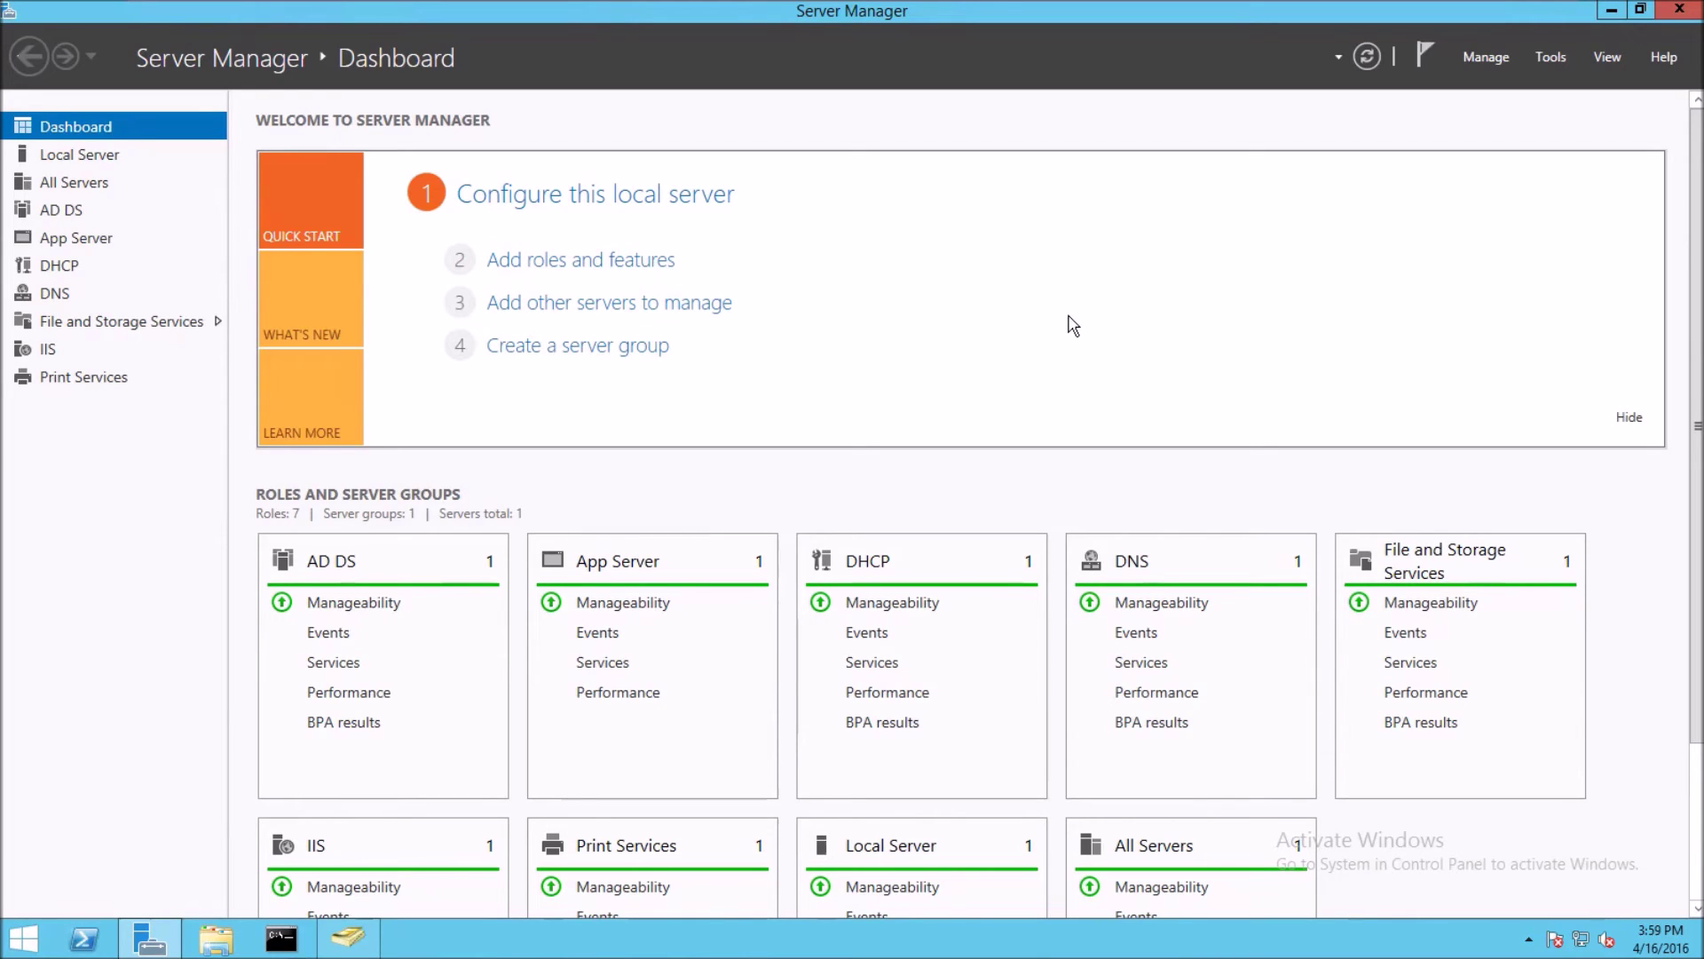
Open Group Policy Management from Server Manager on the server, edit the Software deploy GPO and display its computer Software installation policy.
left_click(1553, 57)
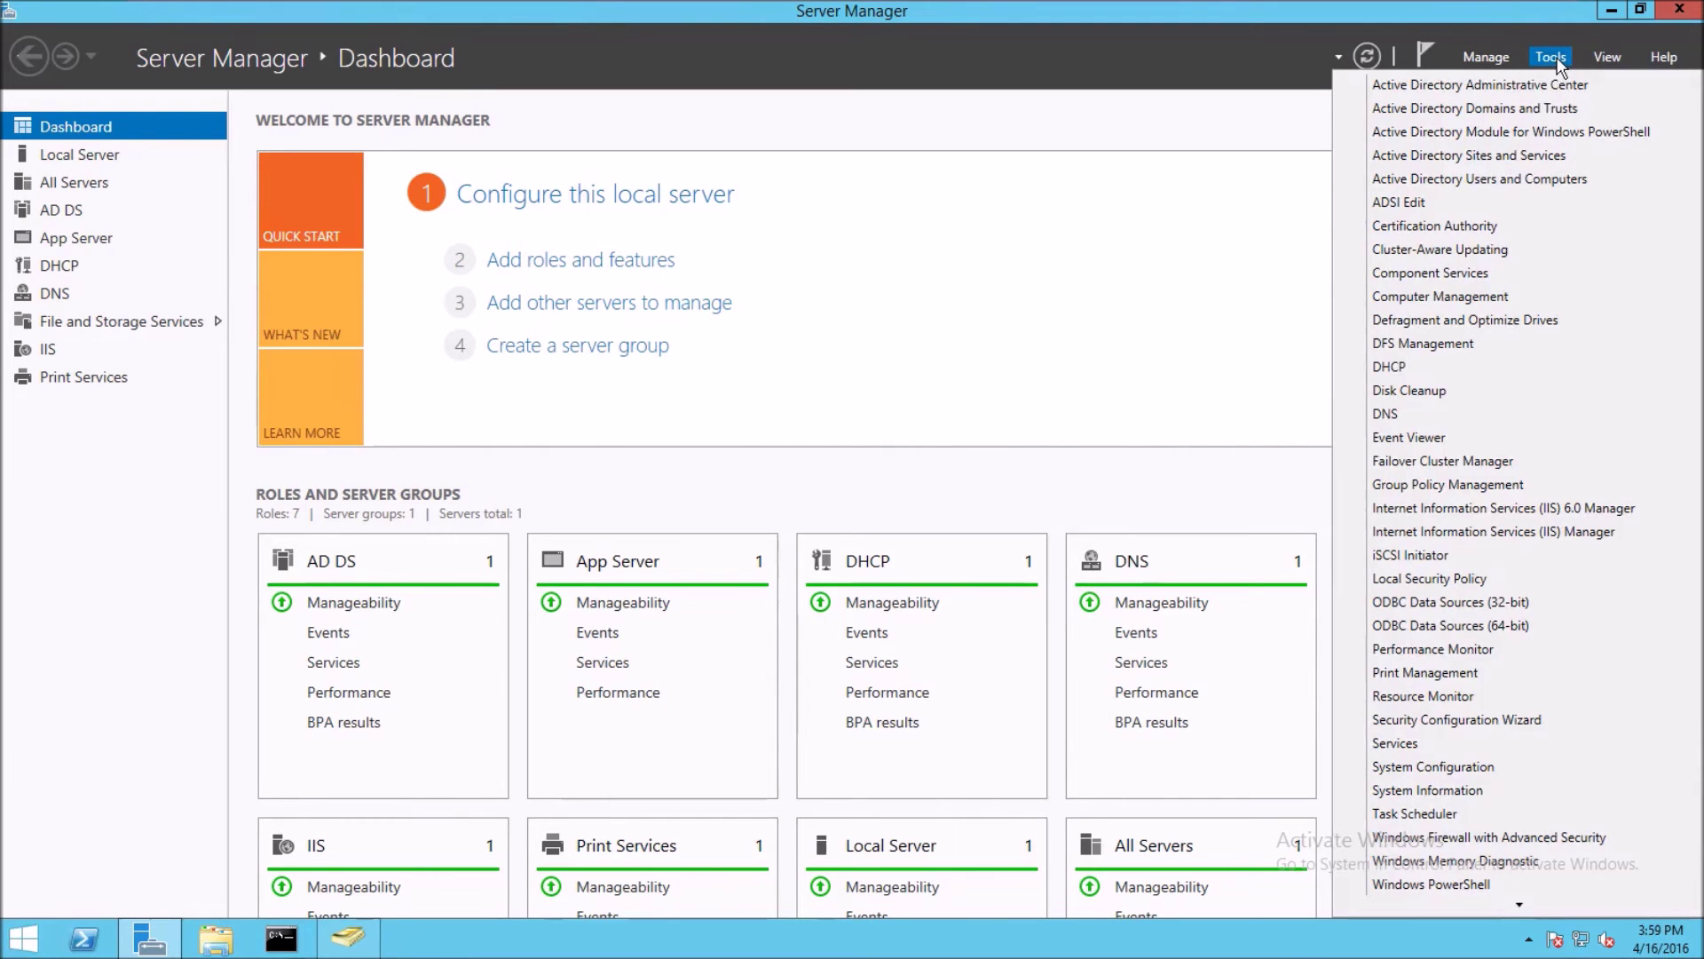
left_click(1429, 487)
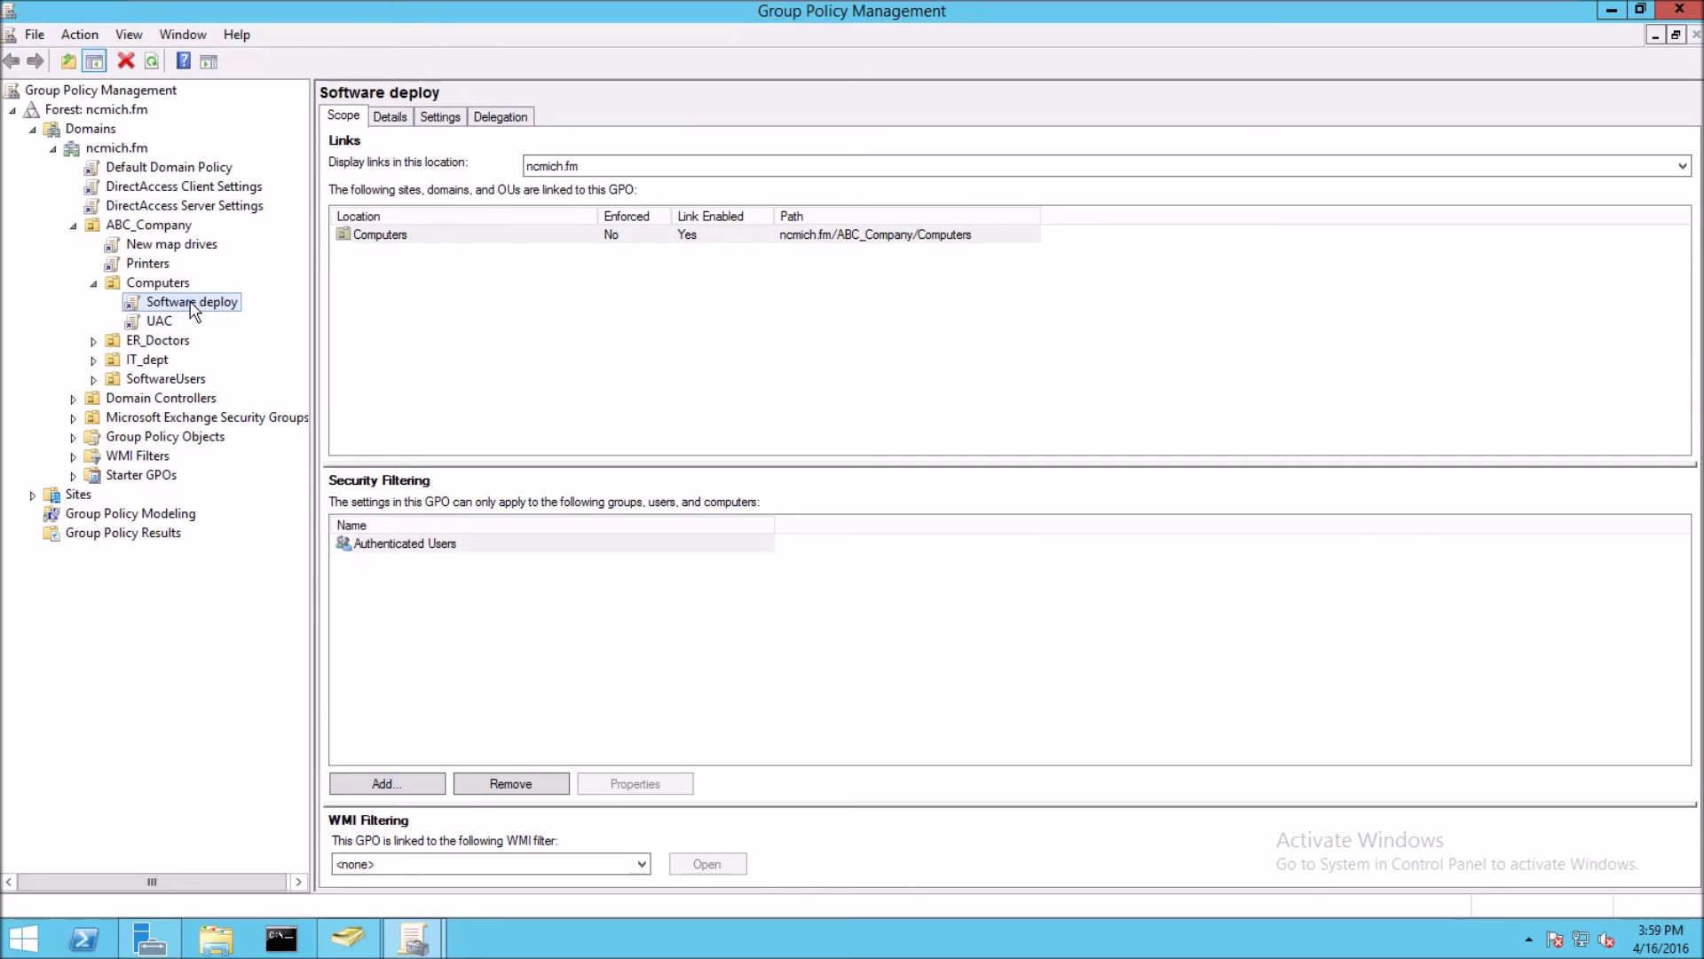
right_click(193, 309)
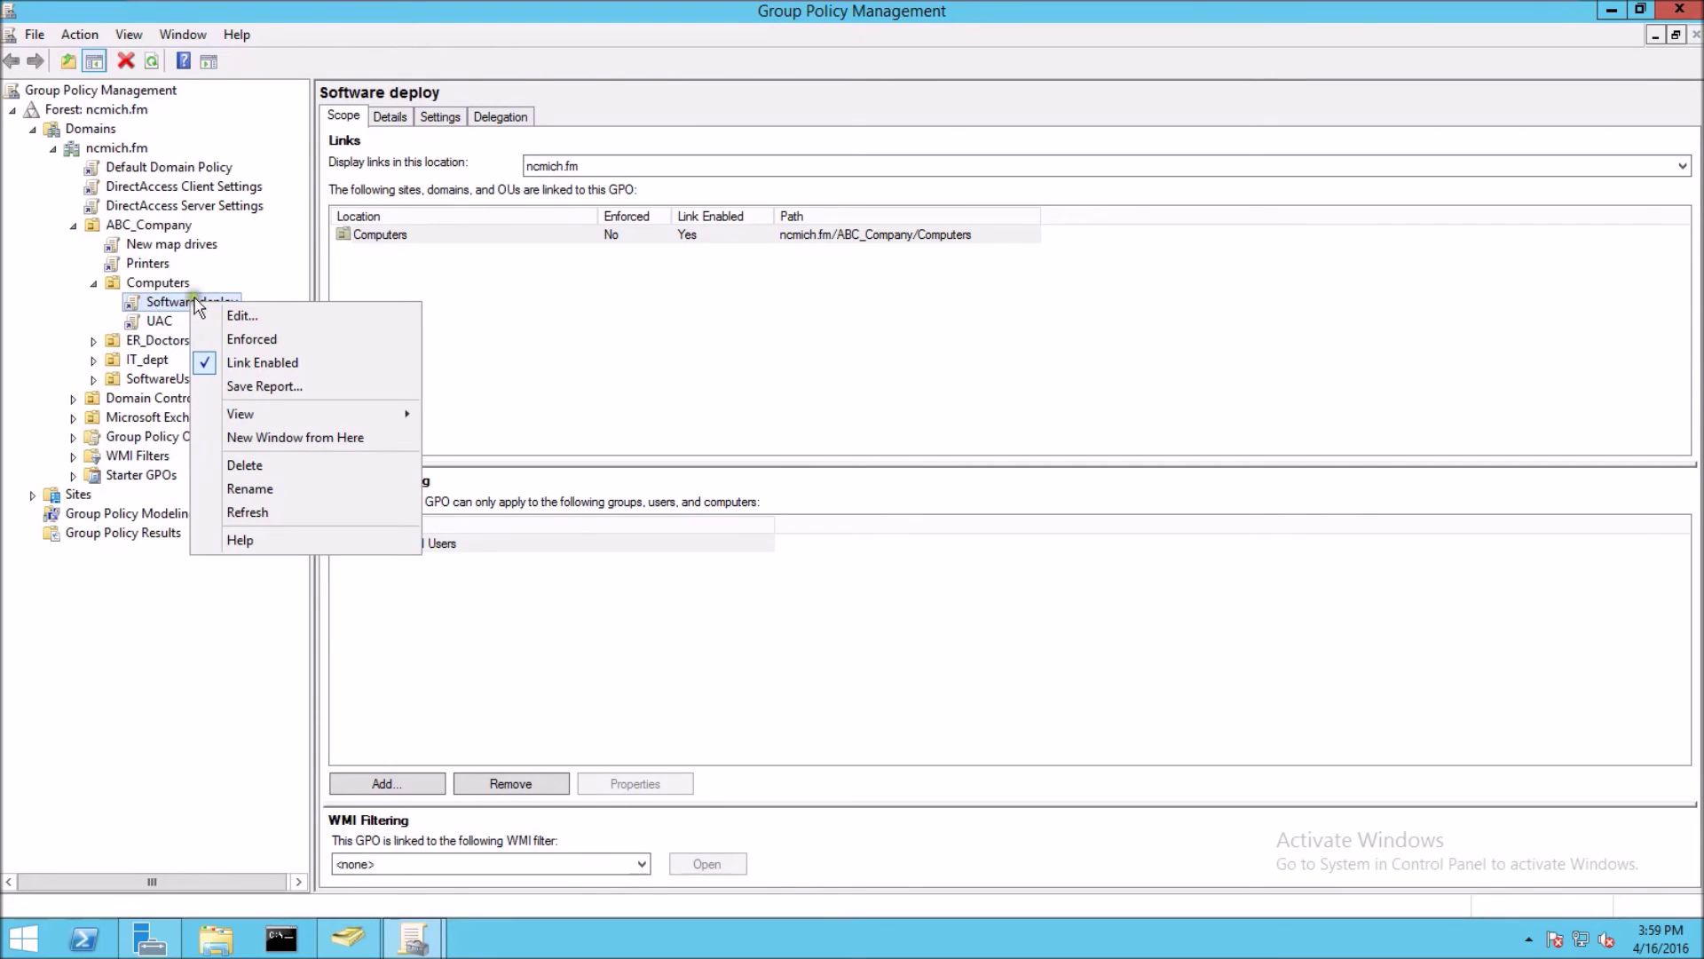
left_click(242, 316)
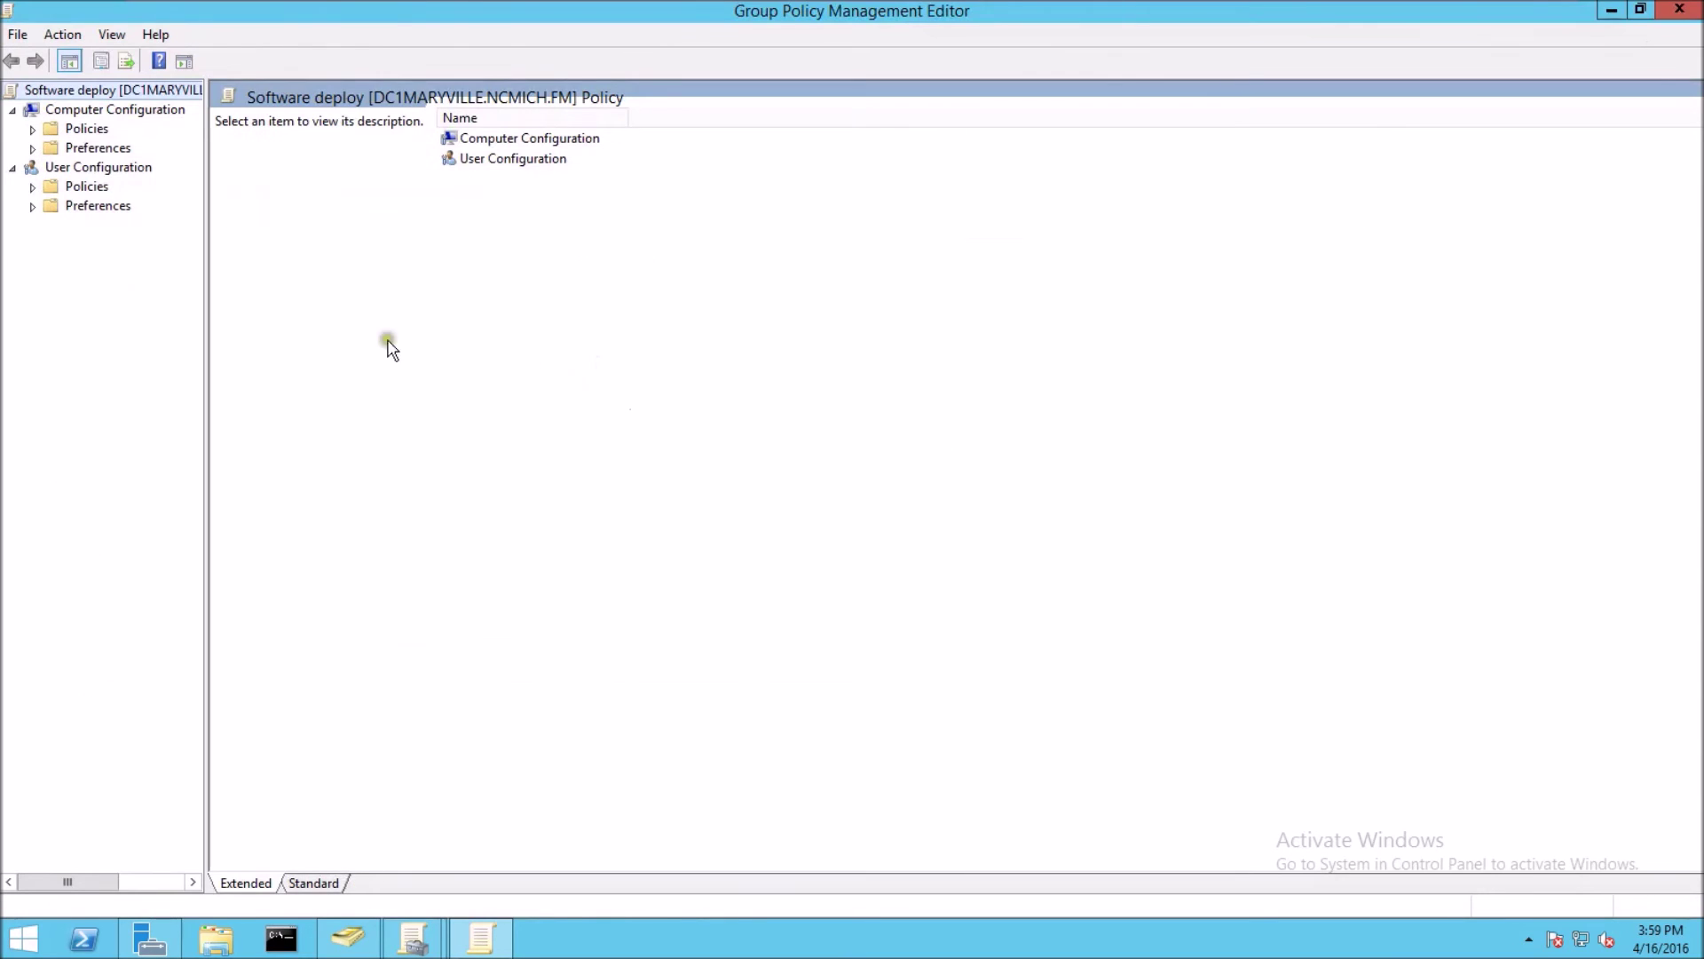
left_click(32, 129)
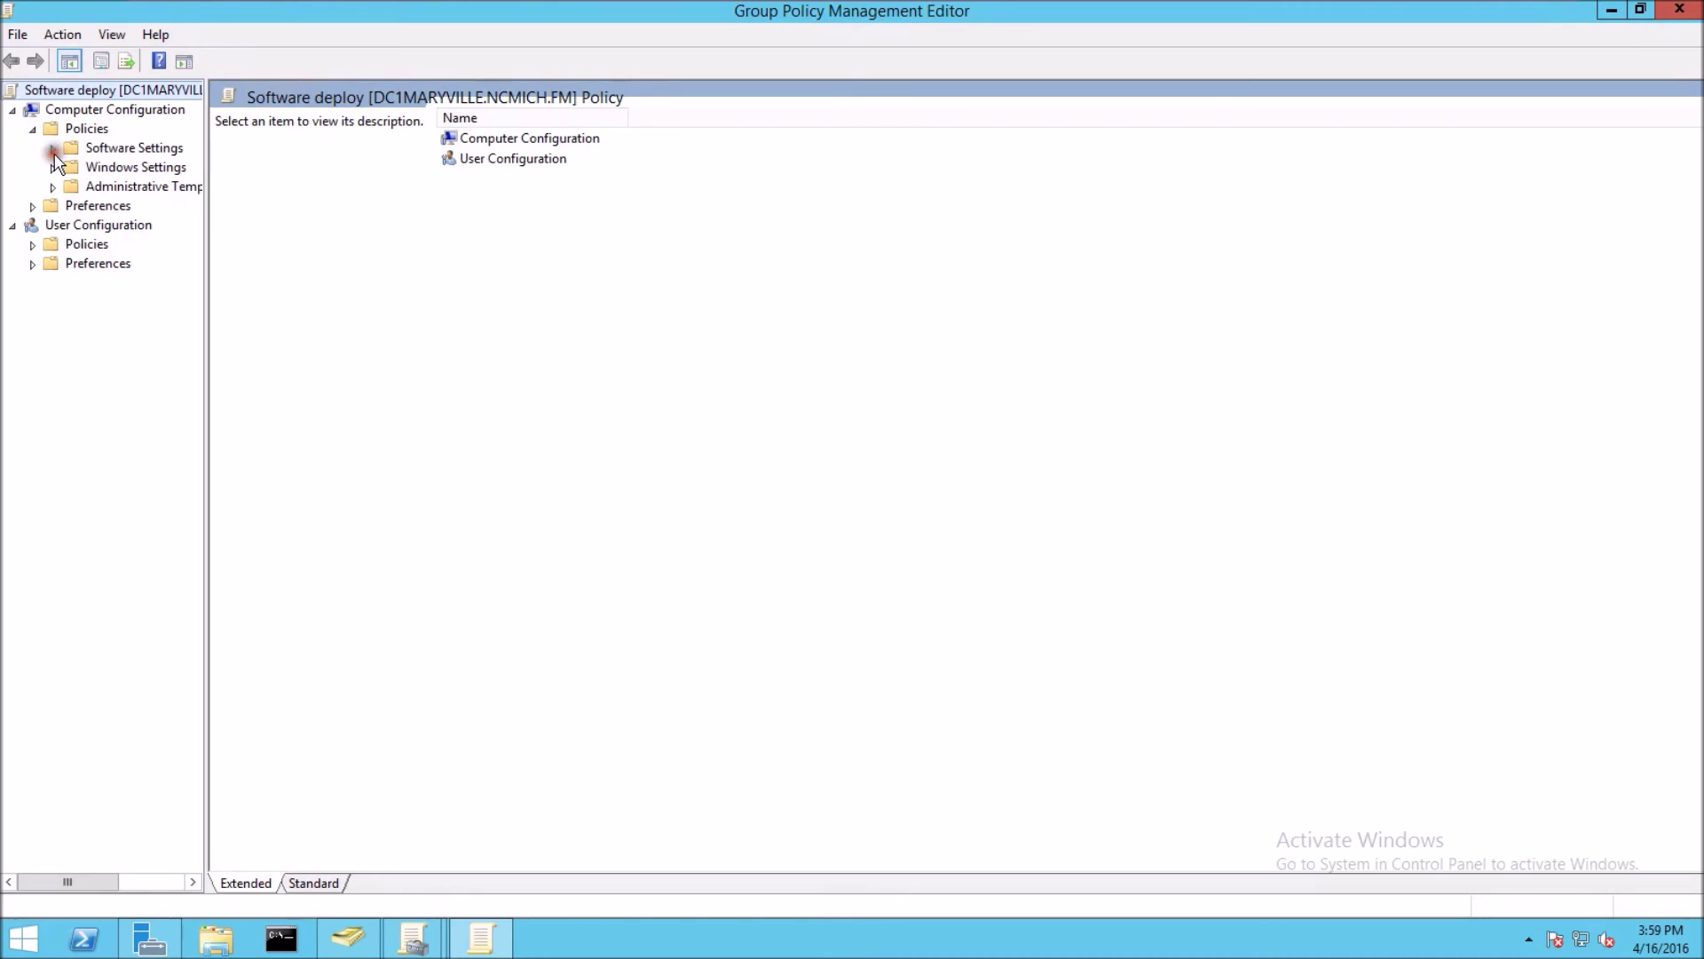
left_click(52, 148)
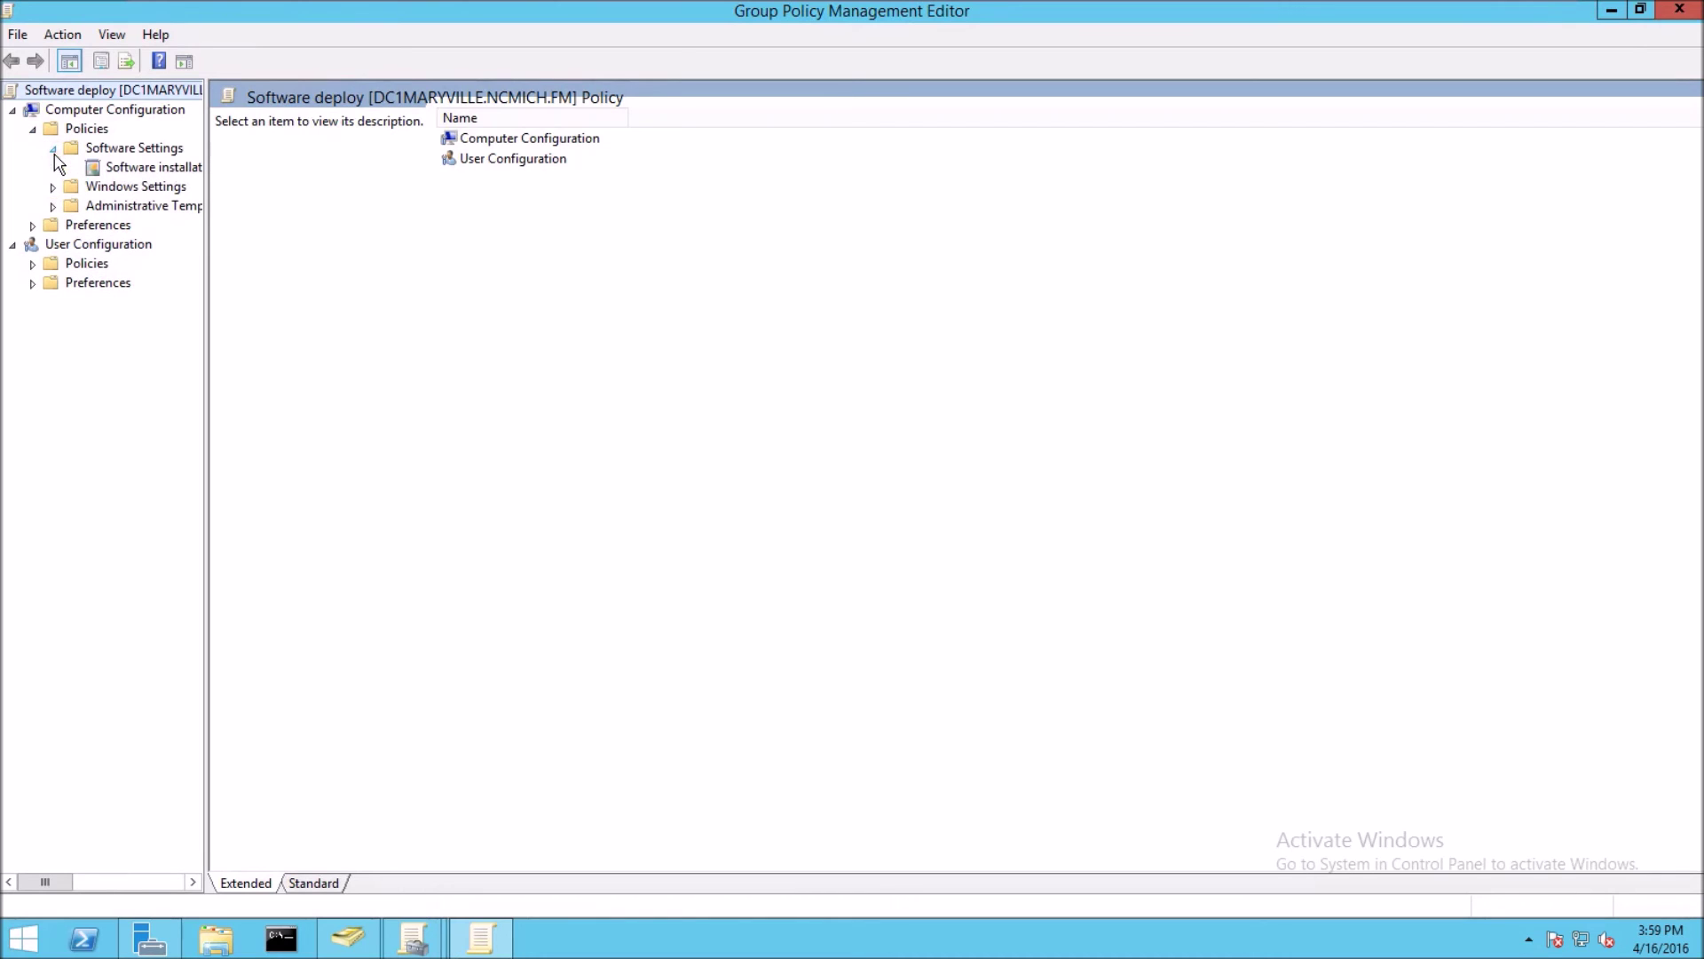
left_click(133, 167)
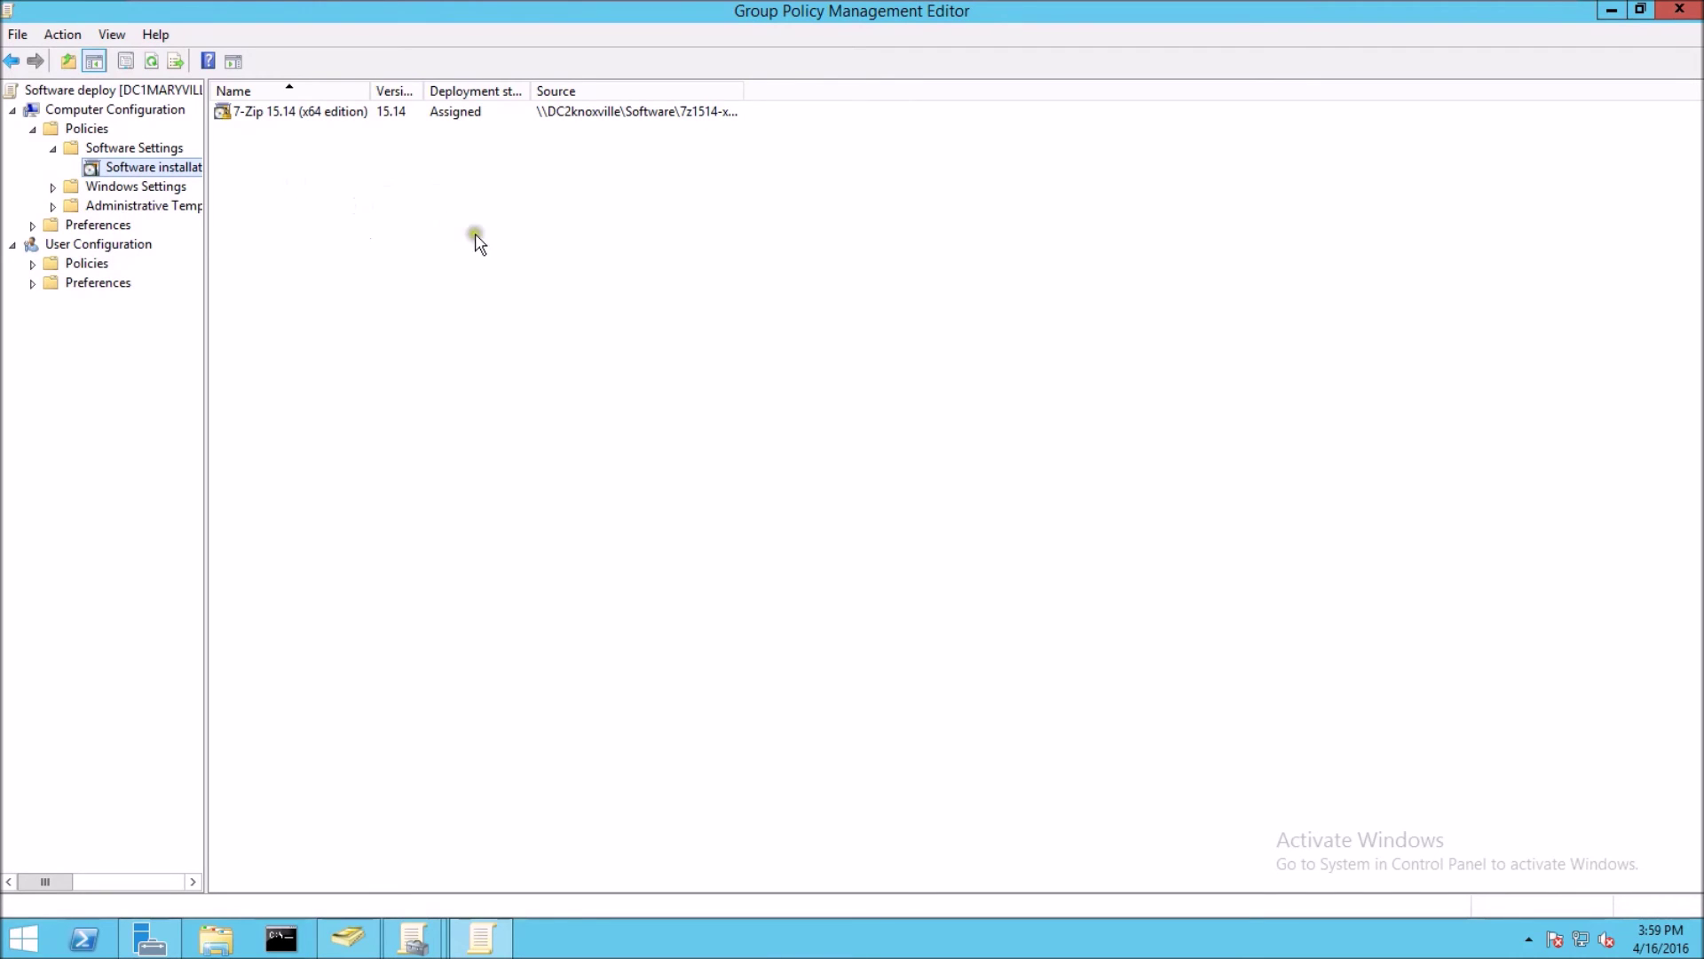
Add the 7z1514-x64 package from the DC2knoxville Software share as a new package with the Advanced deployment method.
right_click(358, 233)
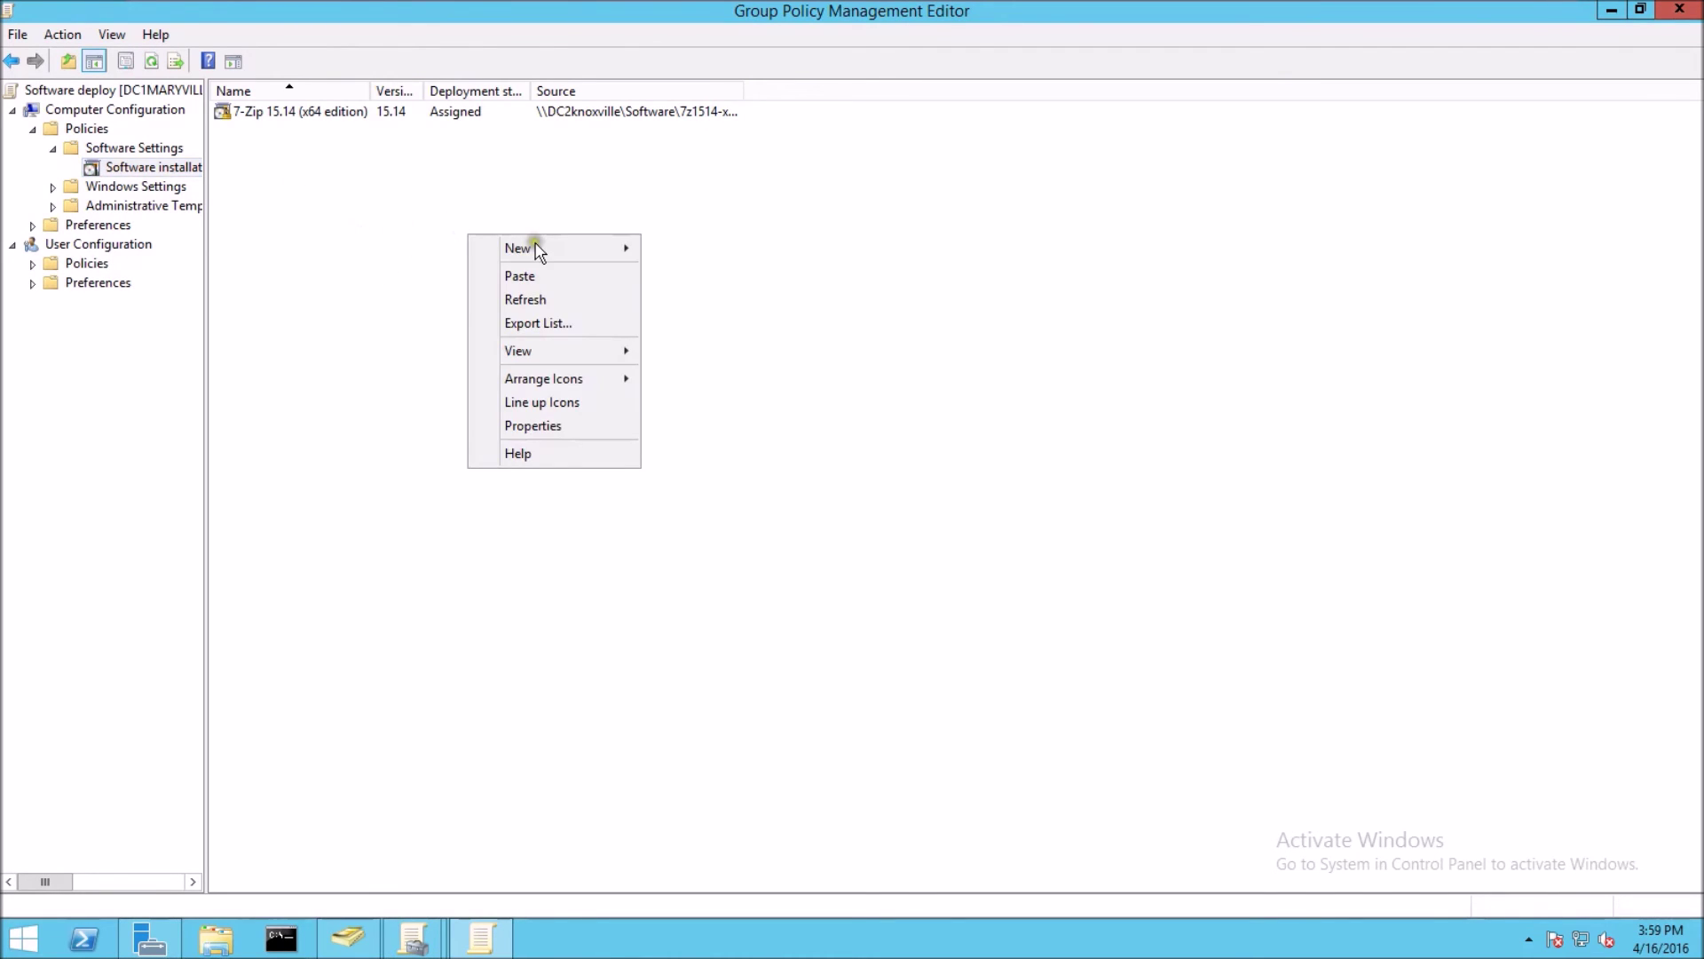
mouse_move(538, 249)
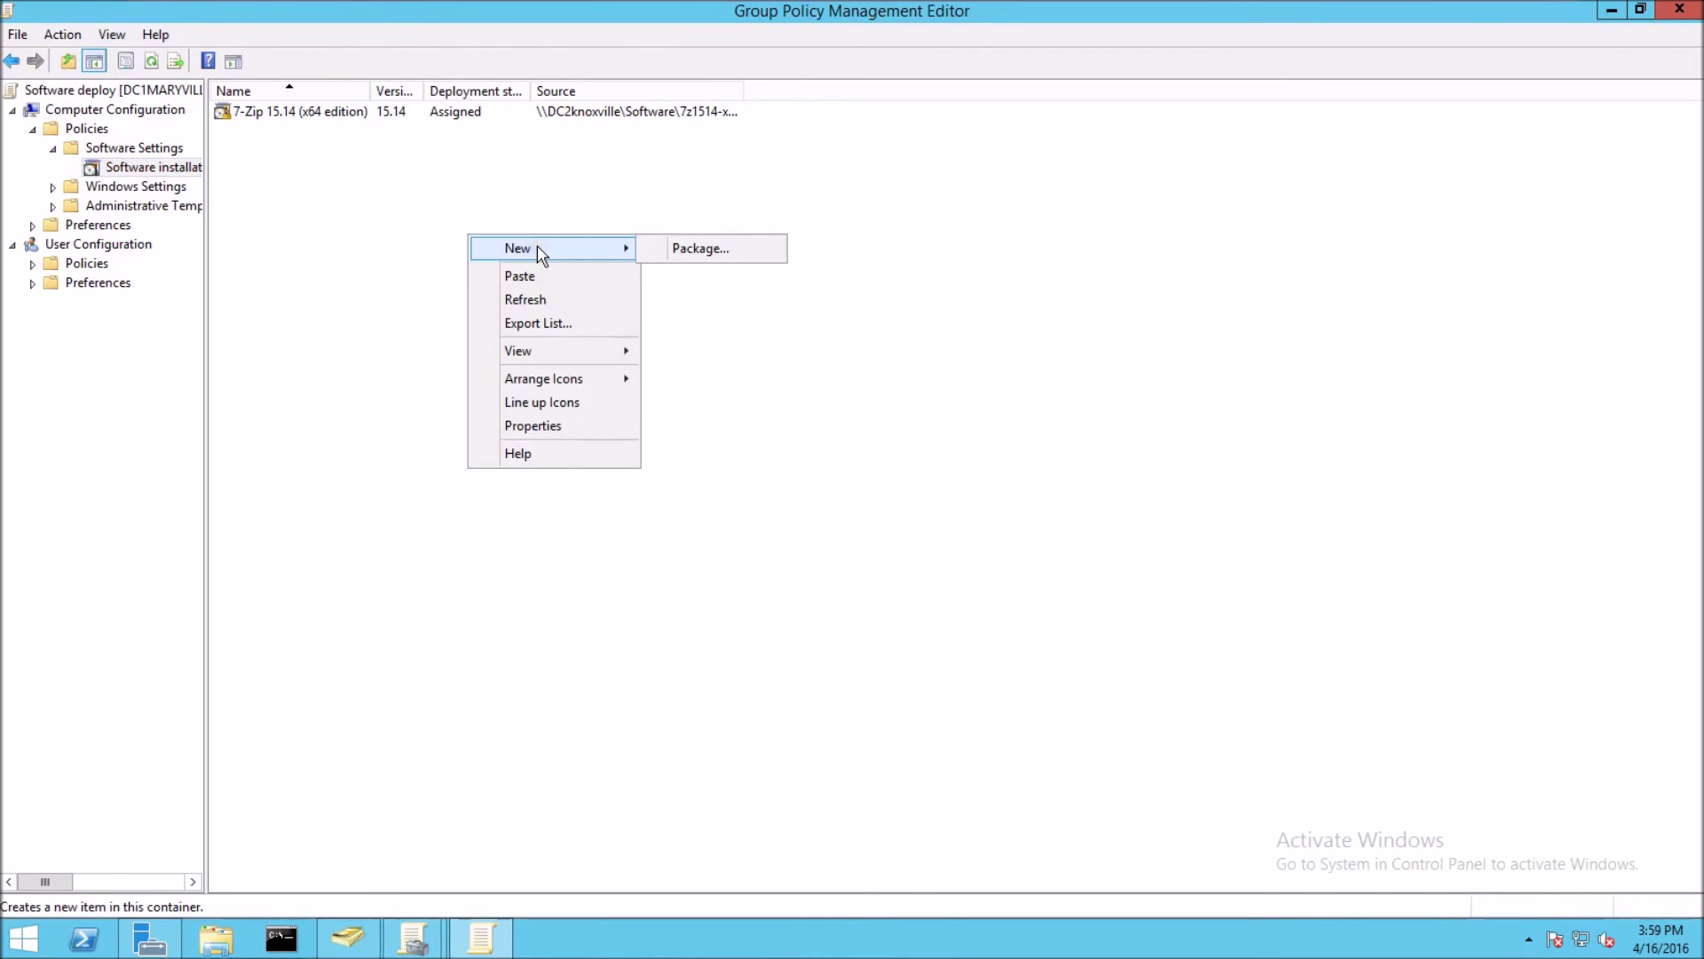
left_click(701, 248)
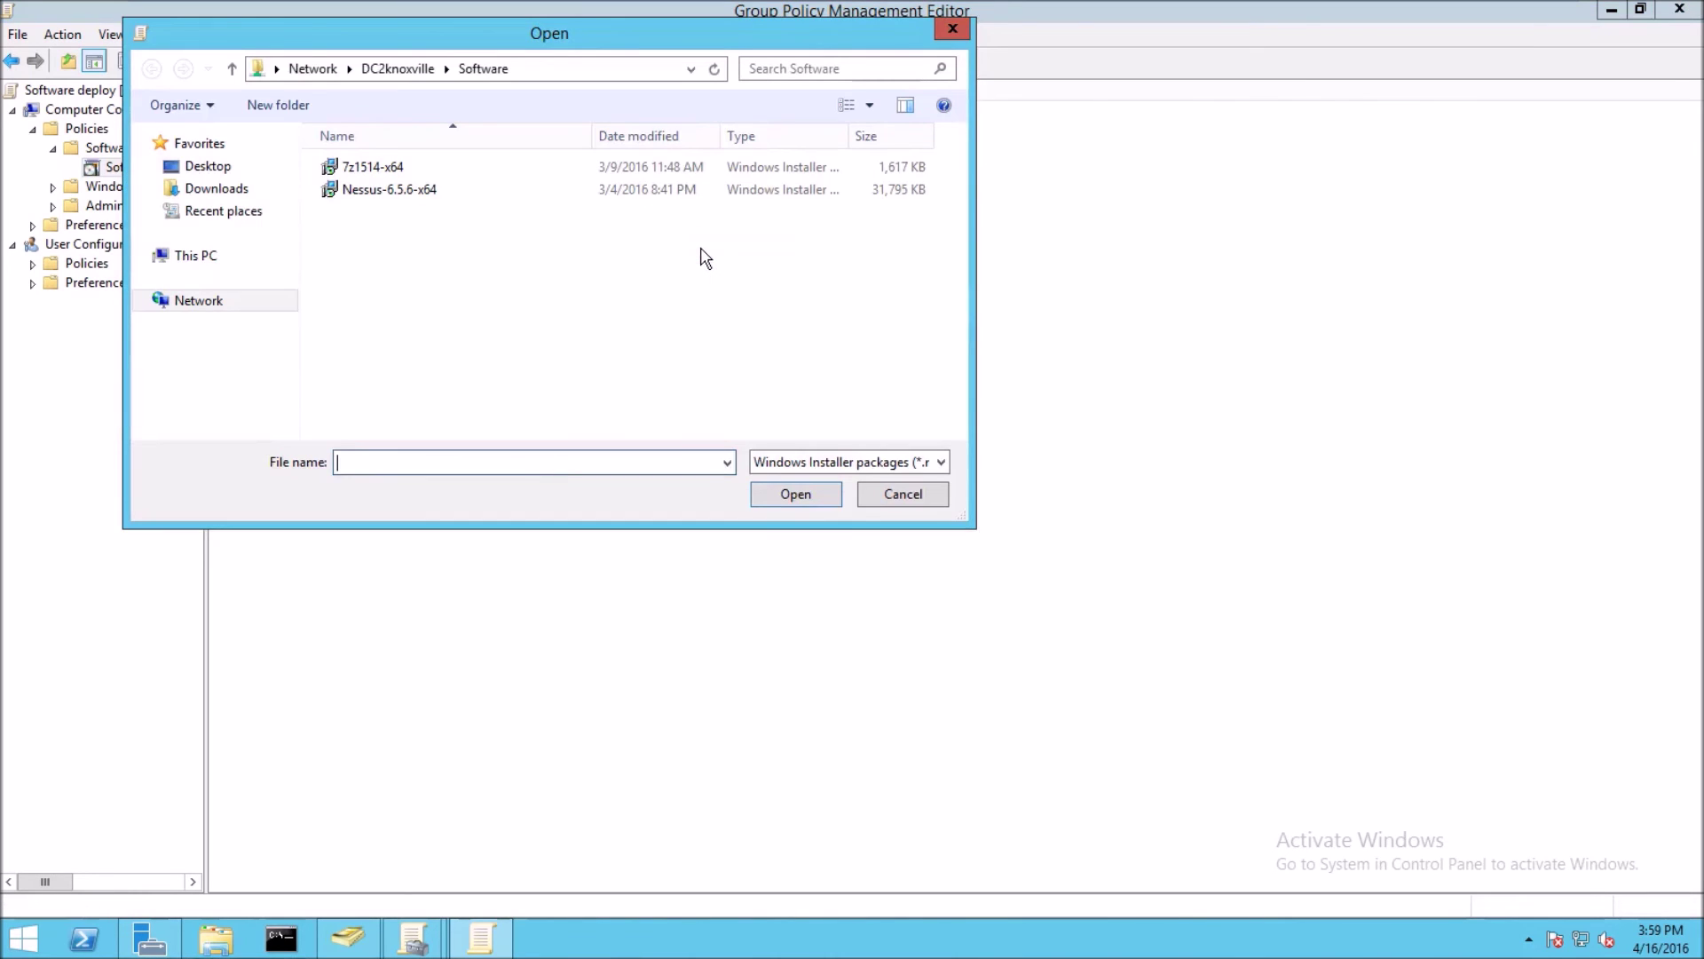
left_click(343, 176)
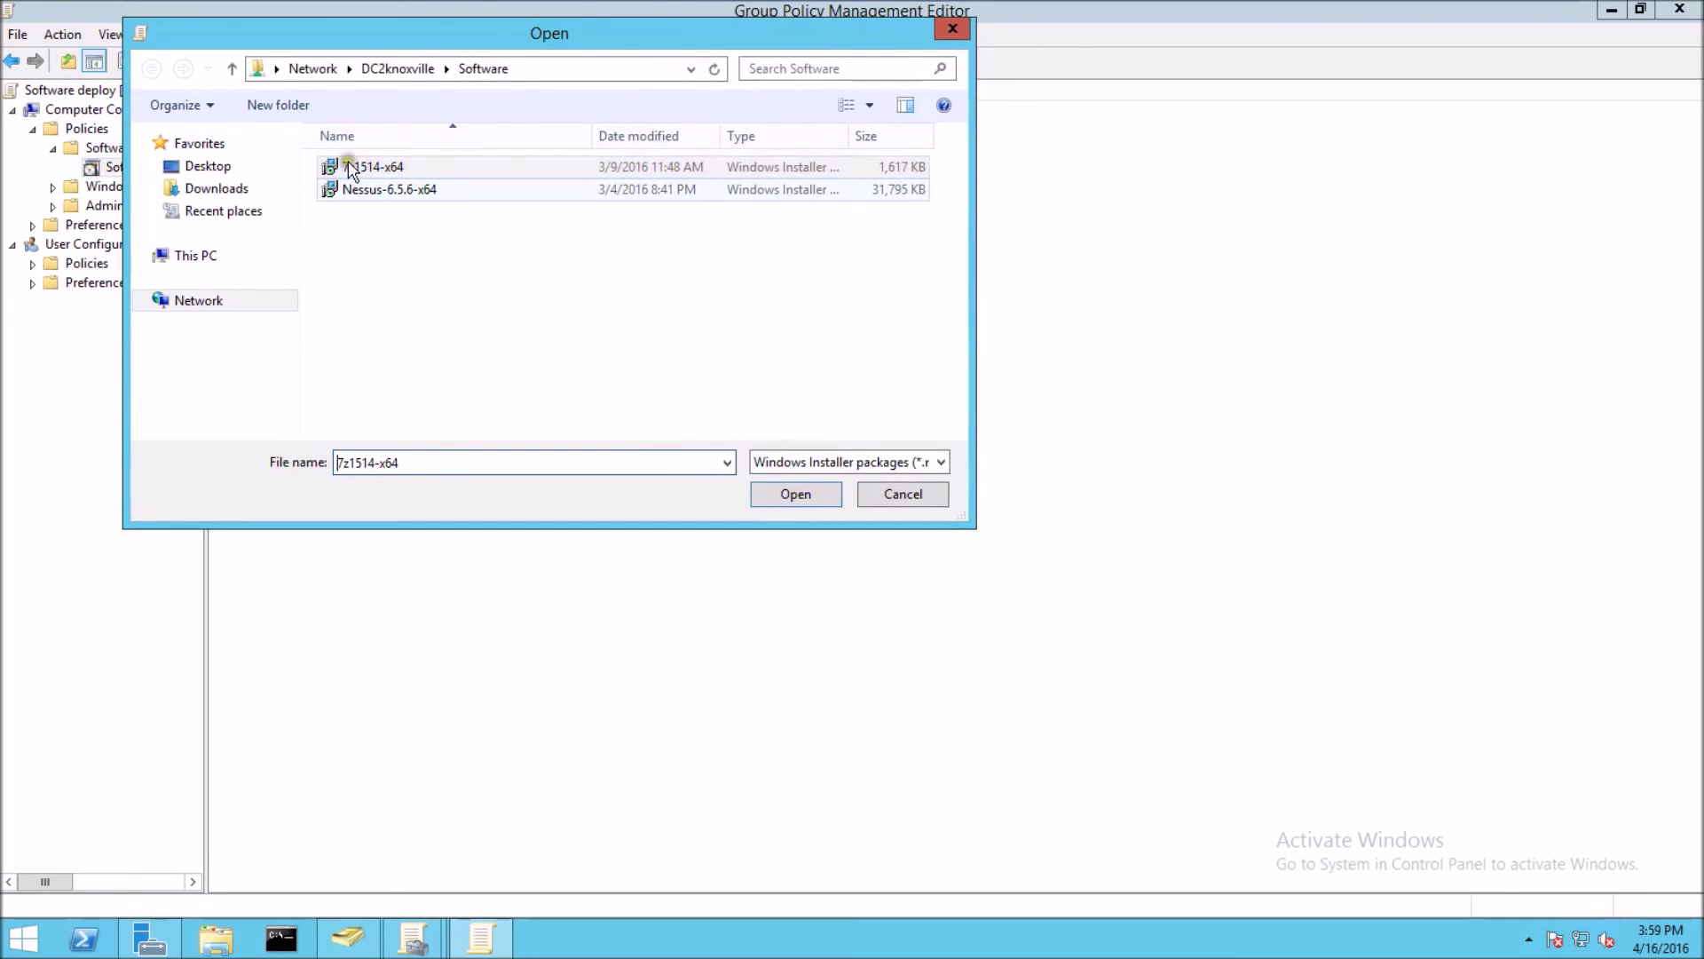
left_click(804, 494)
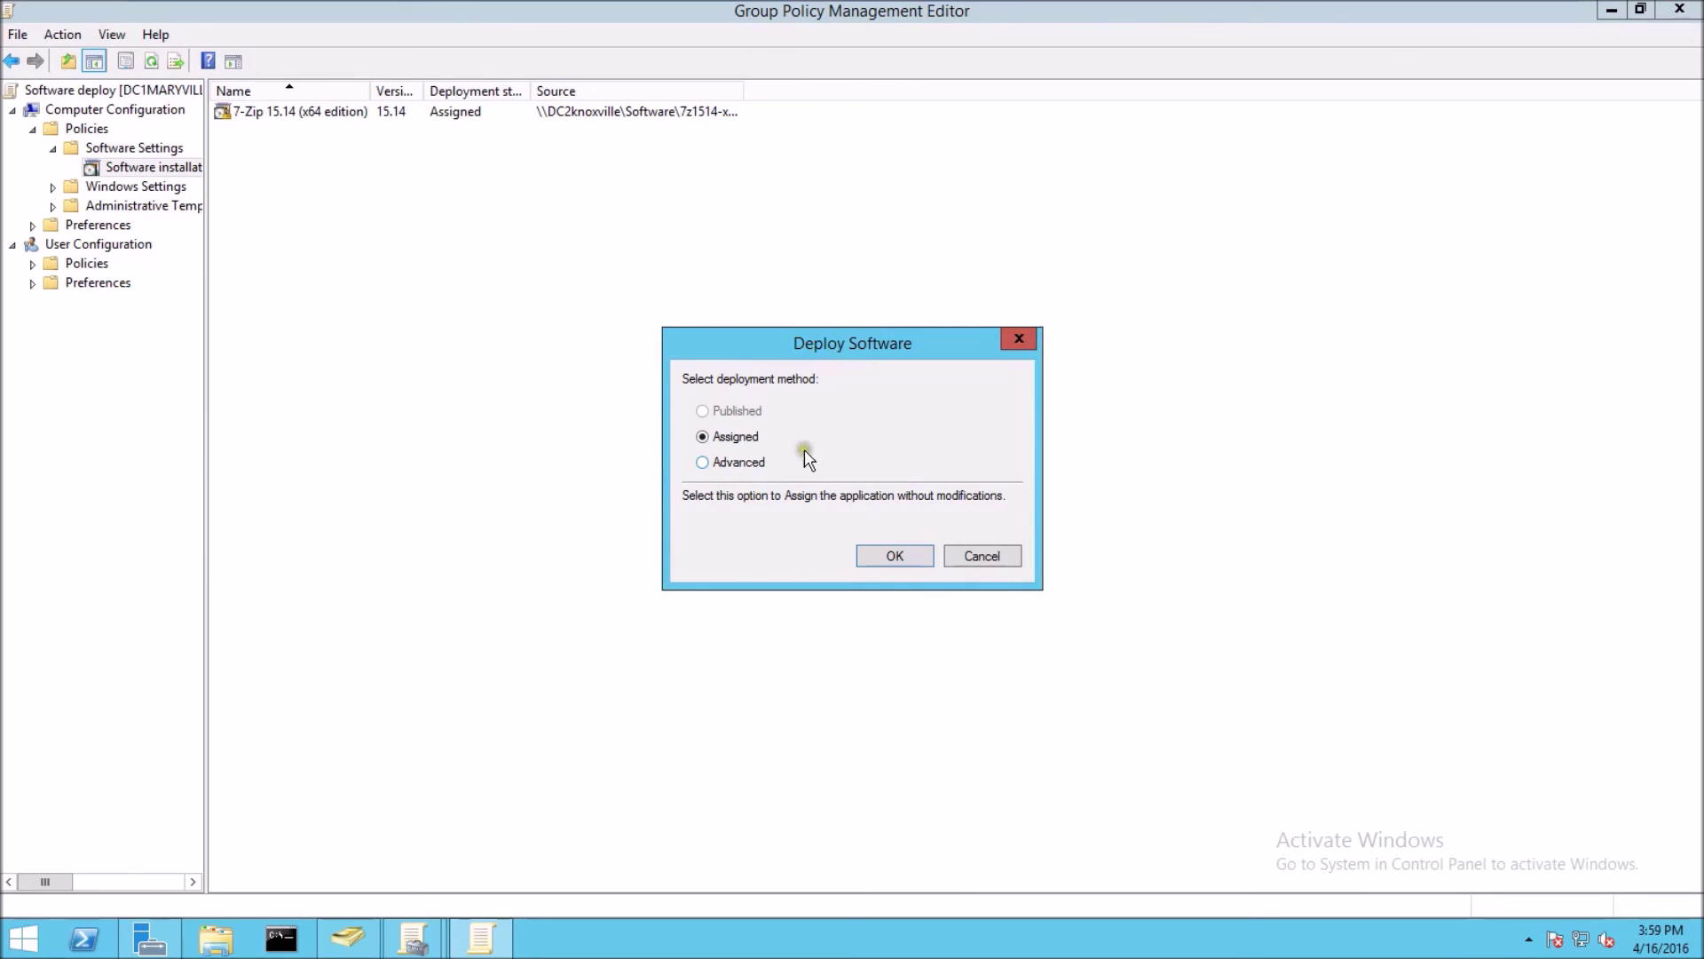
left_click(702, 461)
left_click(892, 556)
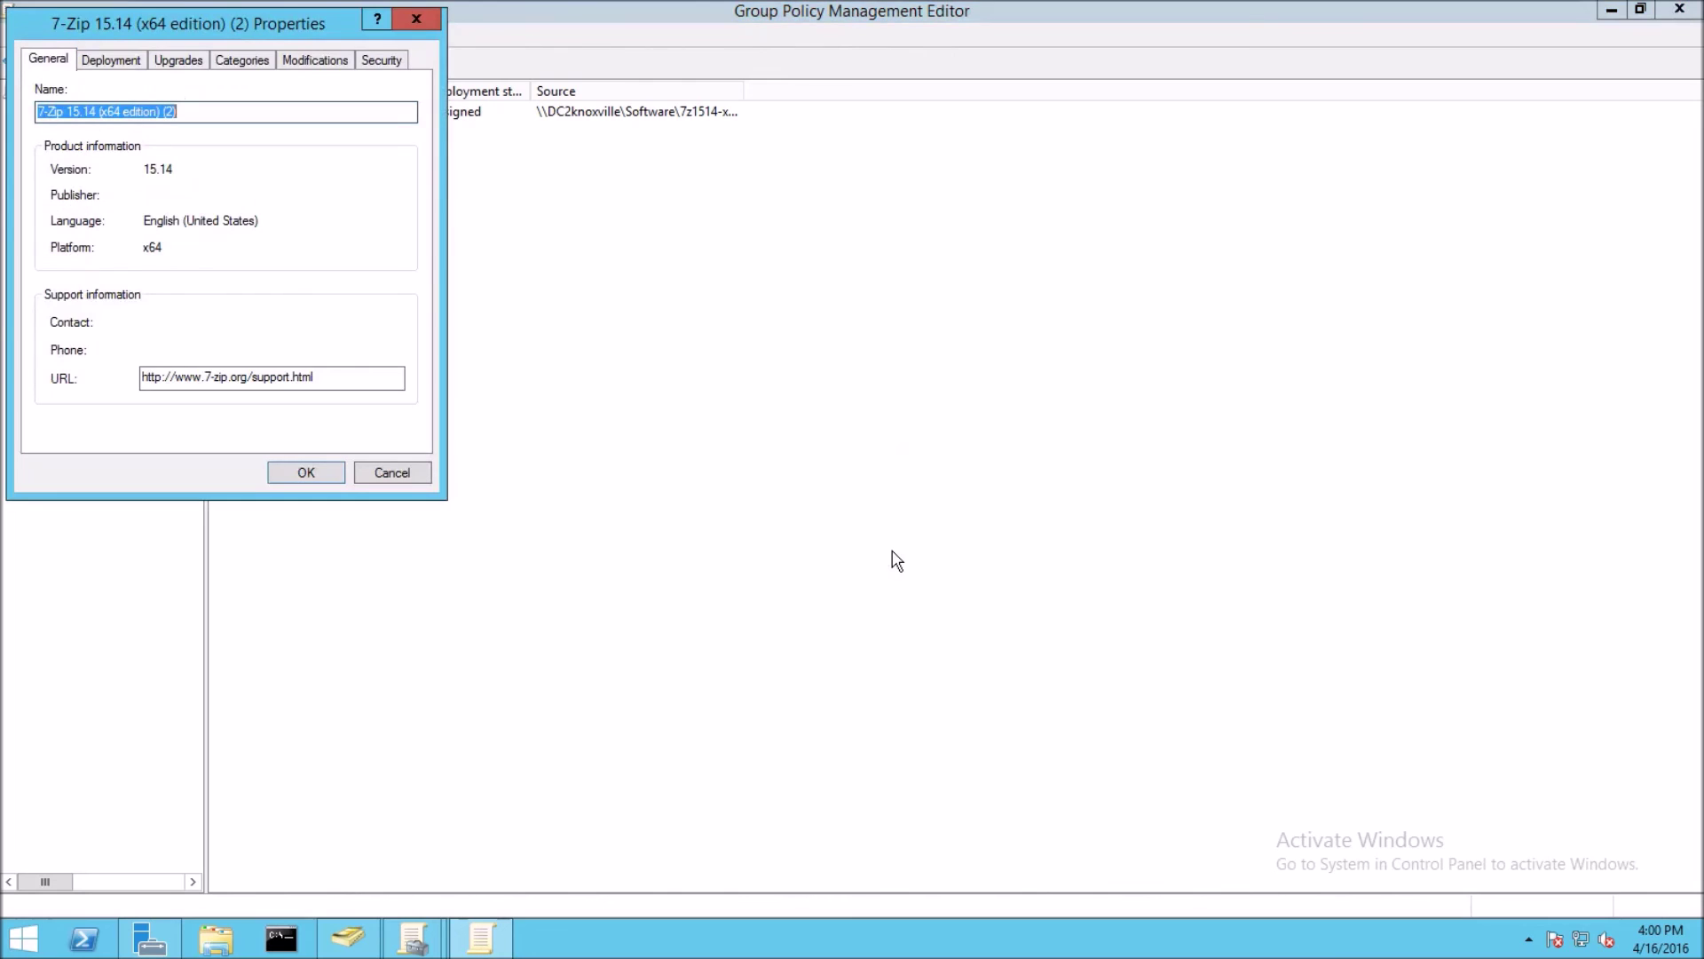
Enable uninstalling the package when it leaves the scope of management, and make it replace 7-Zip 15.14 (x64 edition) from the current GPO.
left_click(107, 60)
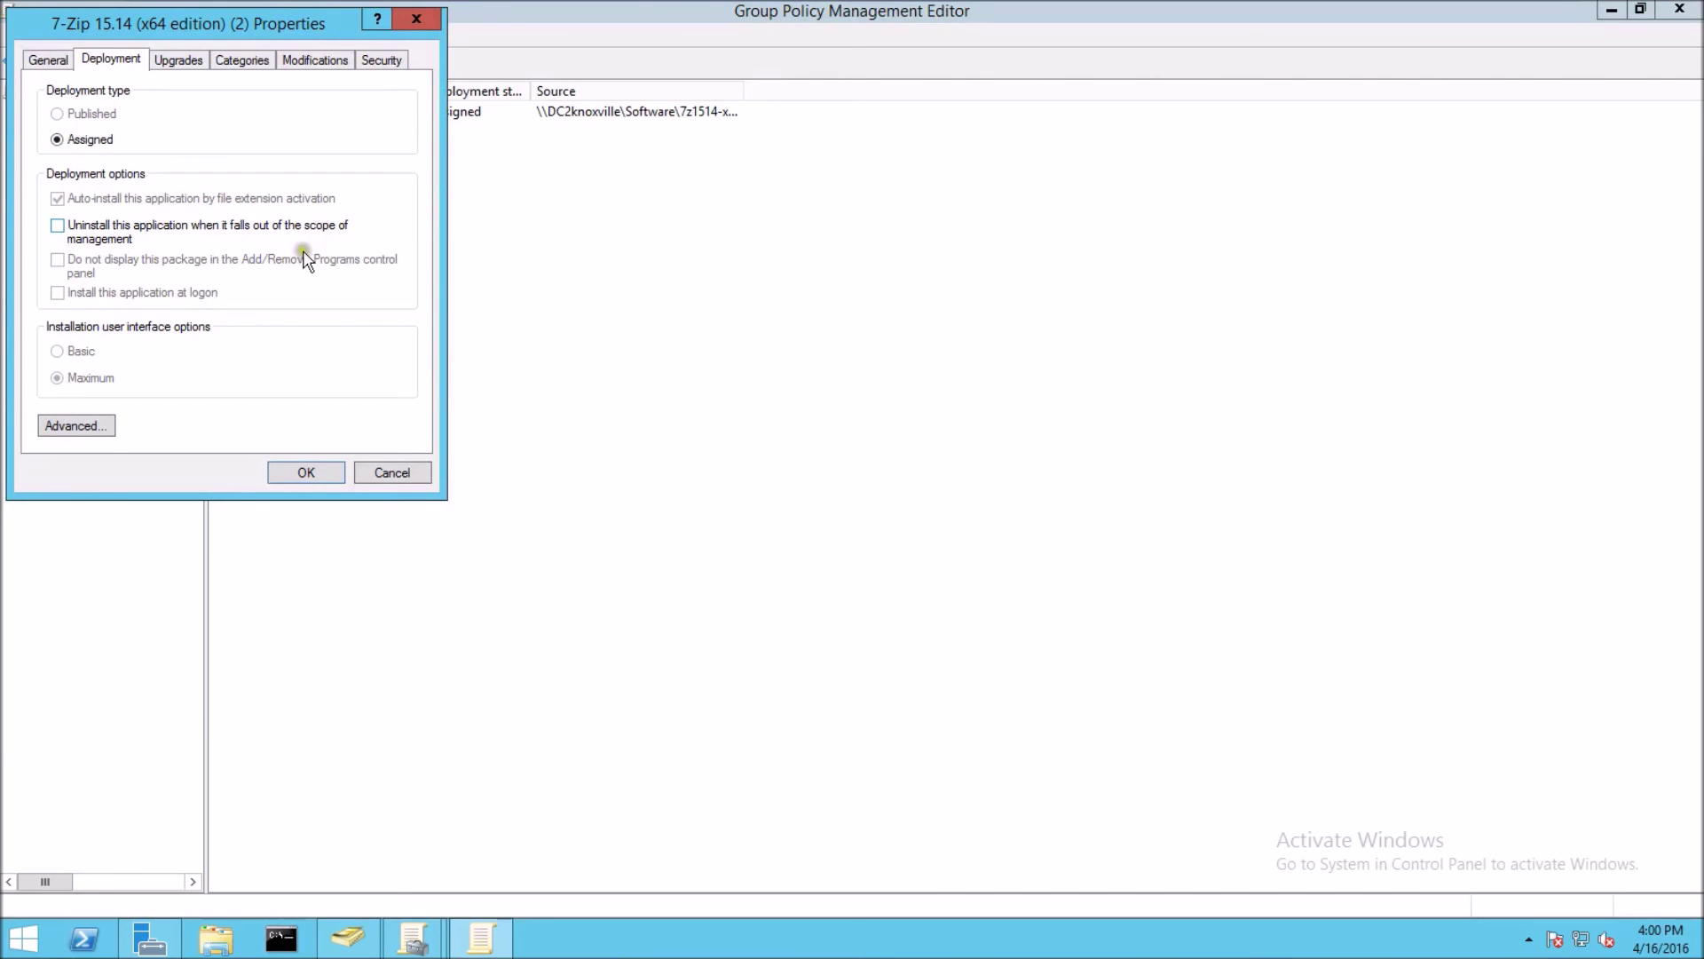
left_click(55, 226)
left_click(180, 59)
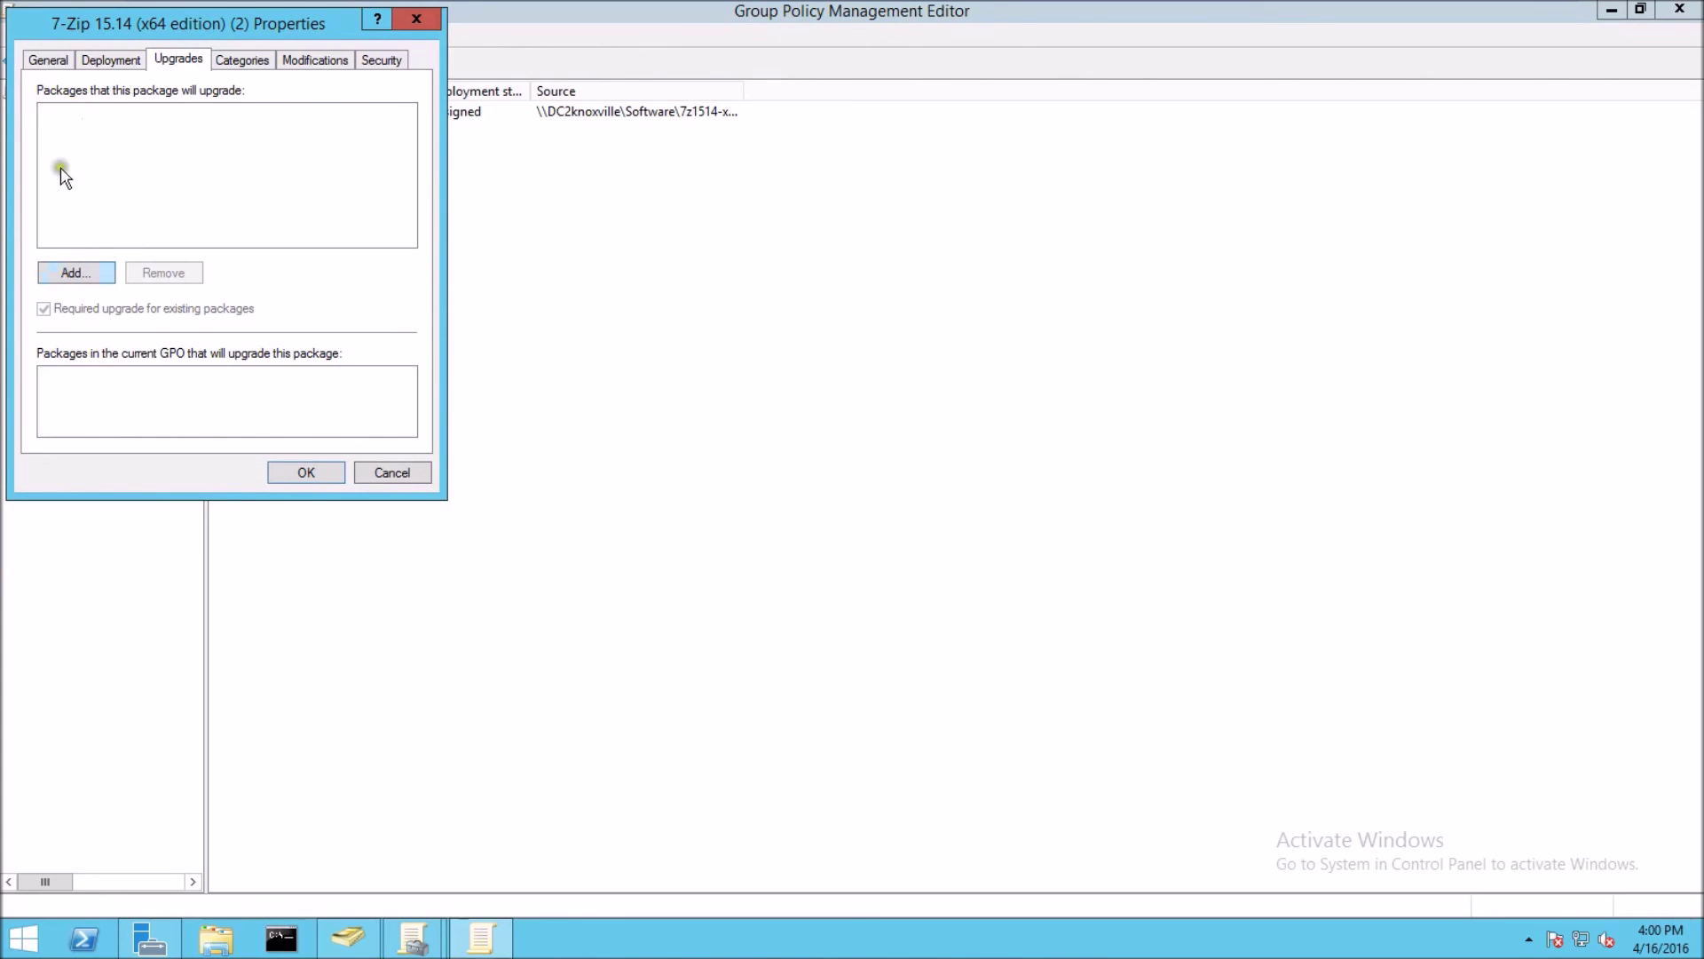
left_click(75, 273)
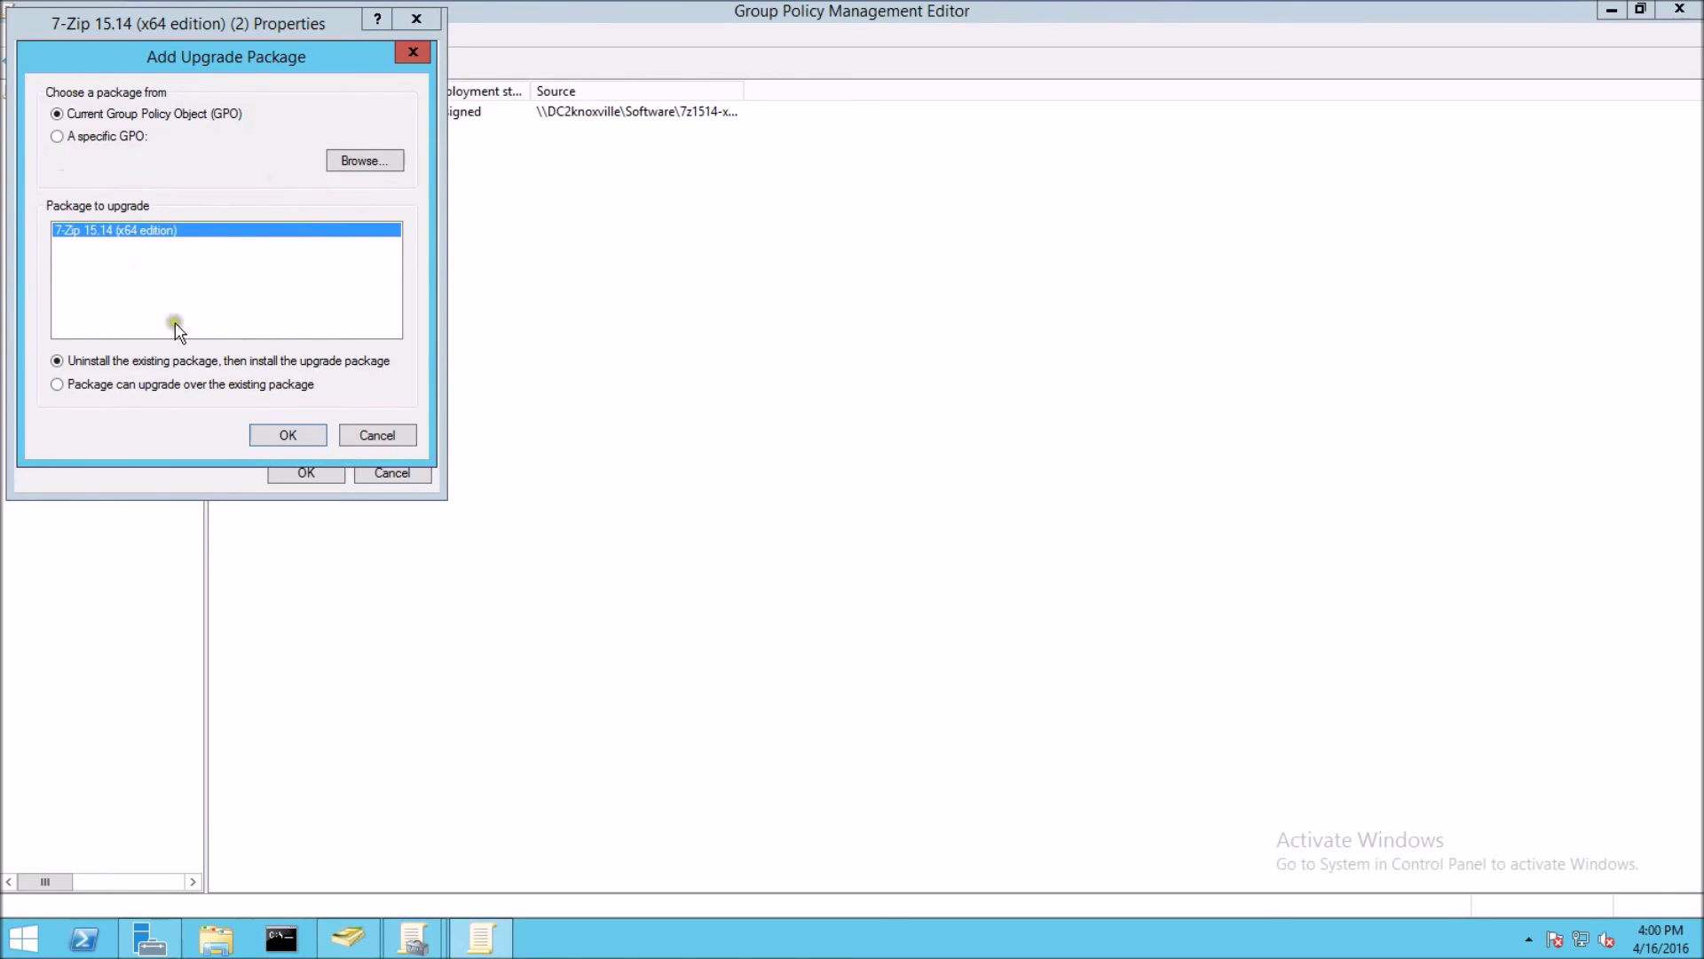
left_click(290, 431)
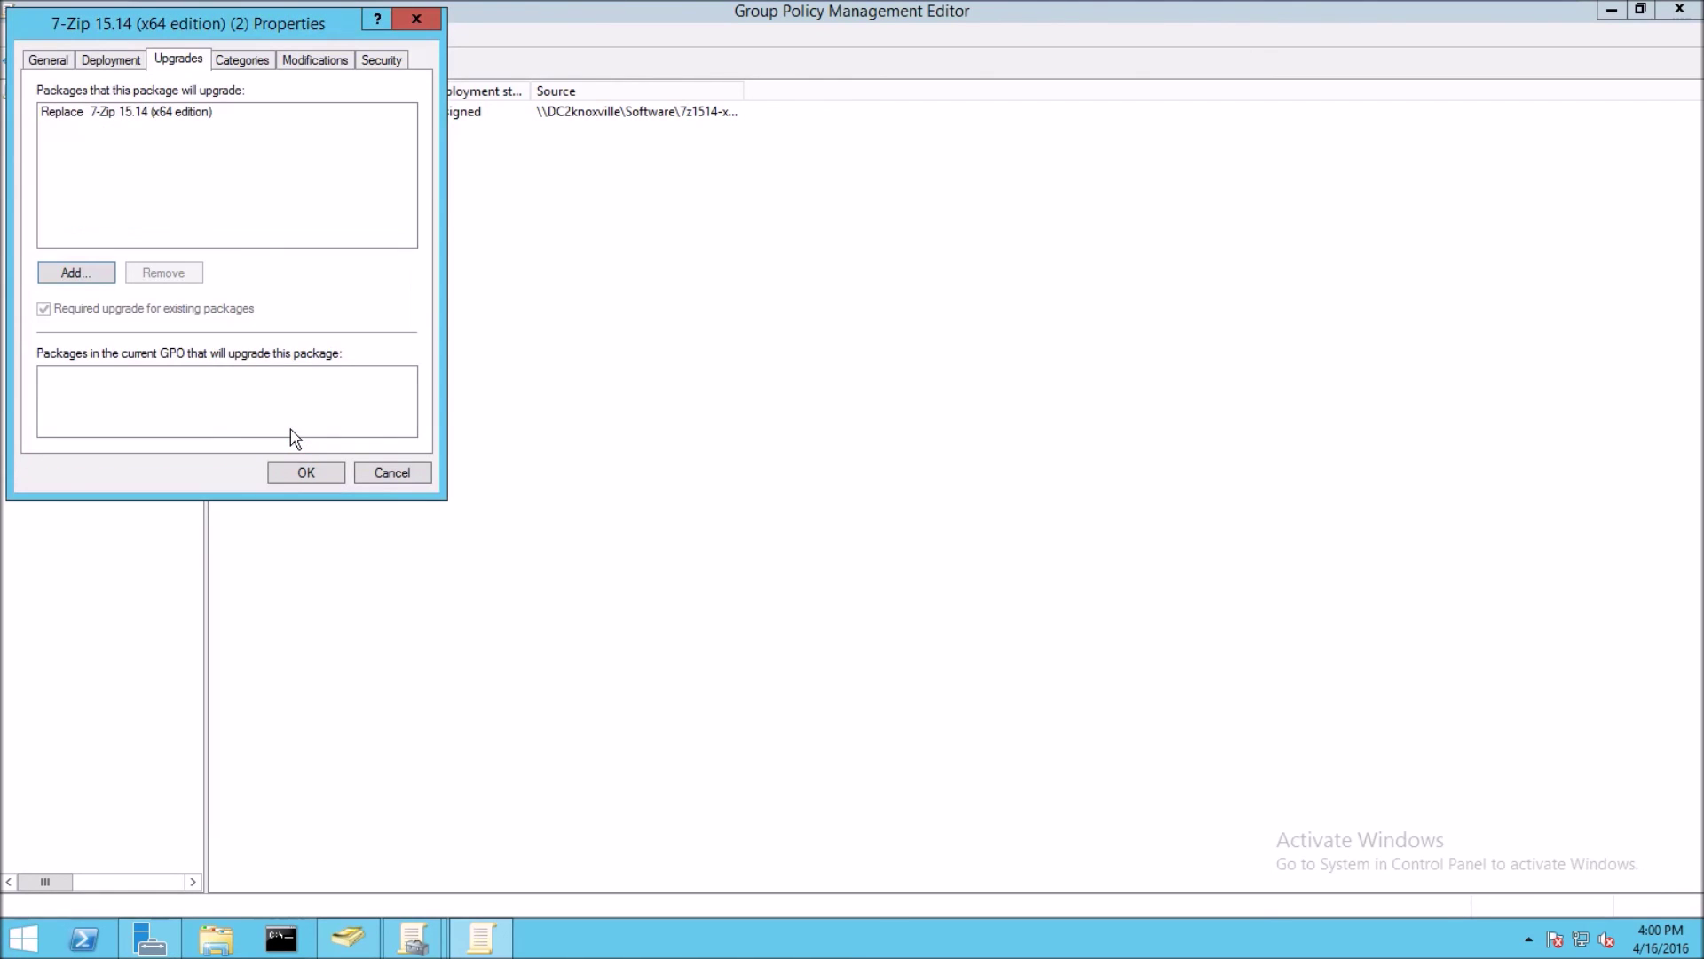
left_click(305, 473)
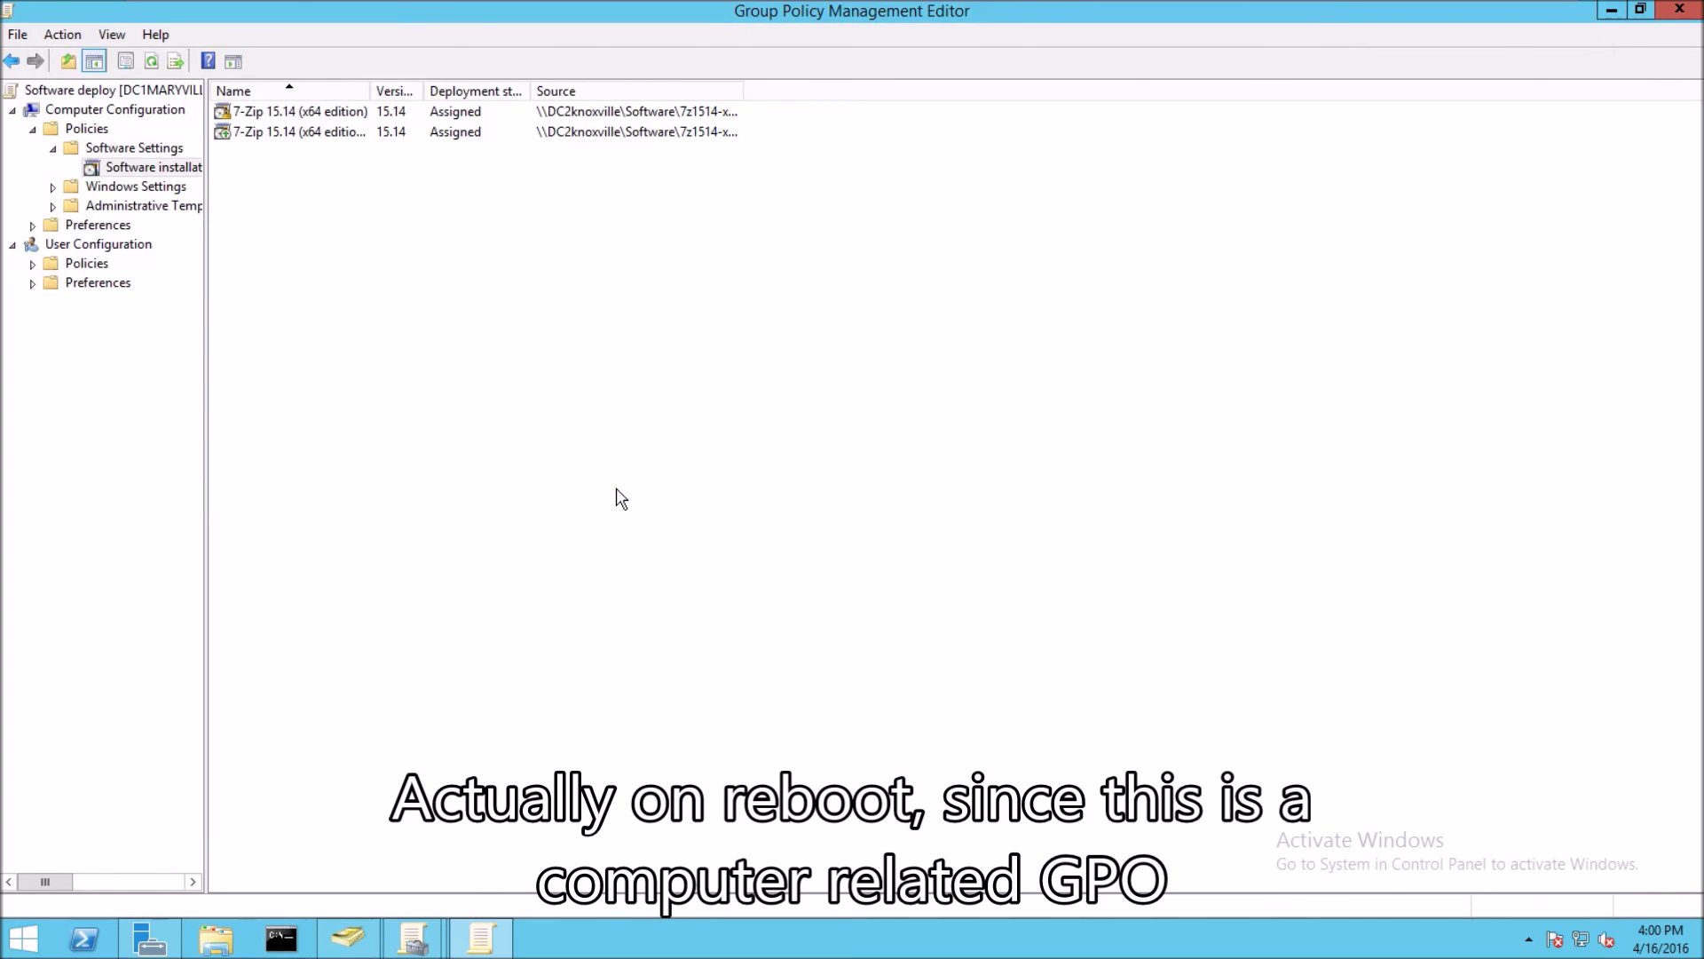
left_click(387, 196)
left_click(362, 133)
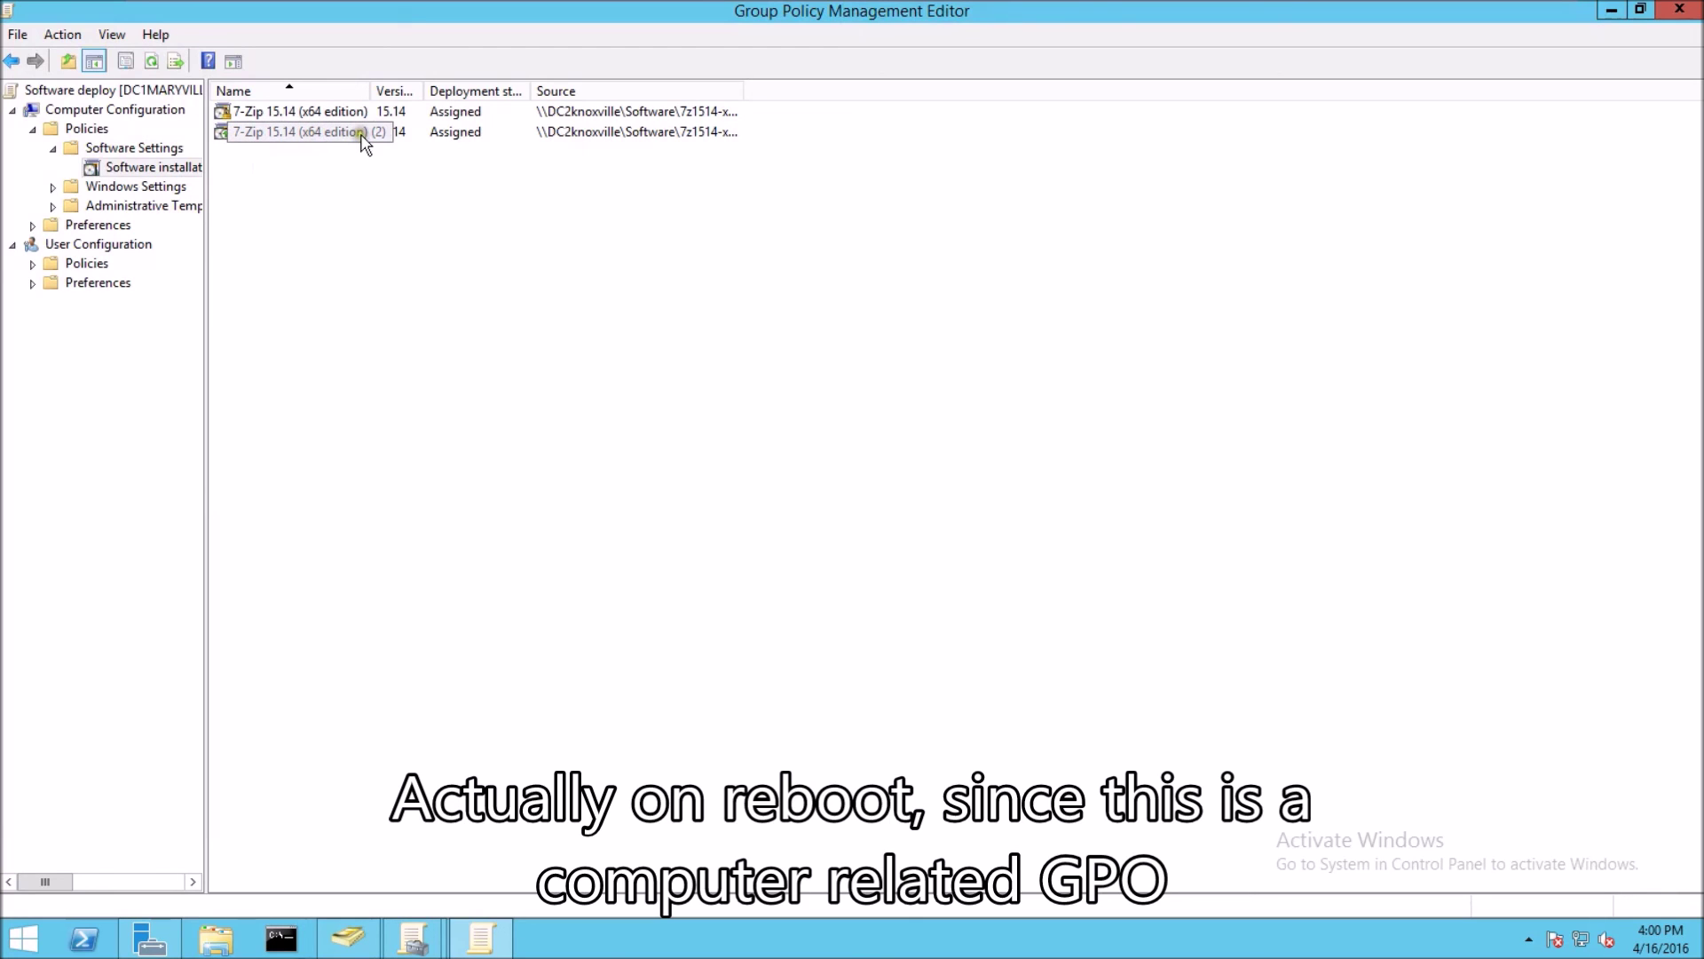